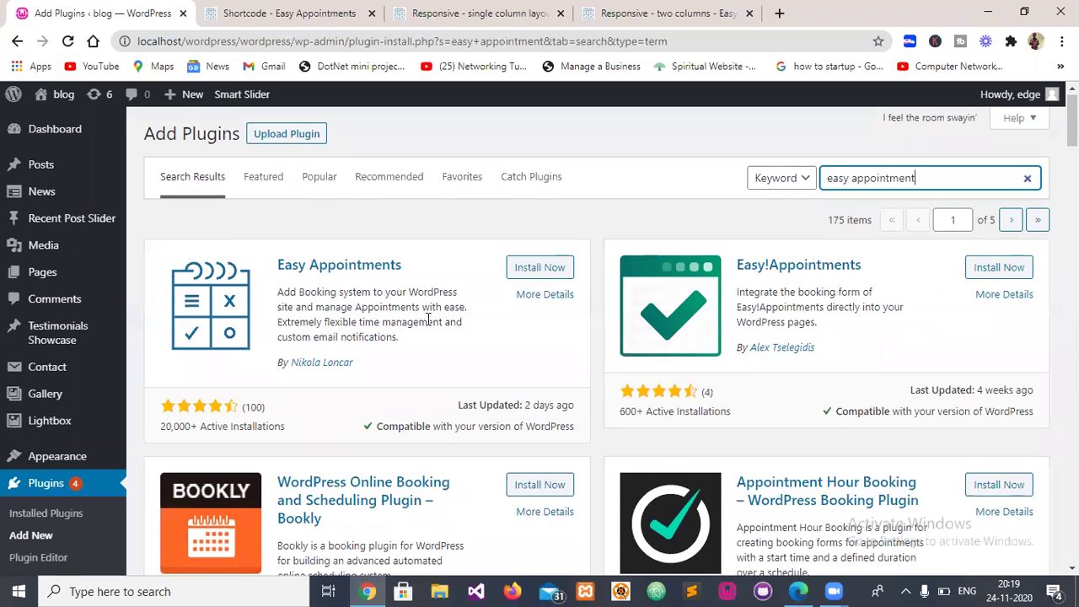
scroll(426, 319, down, 1)
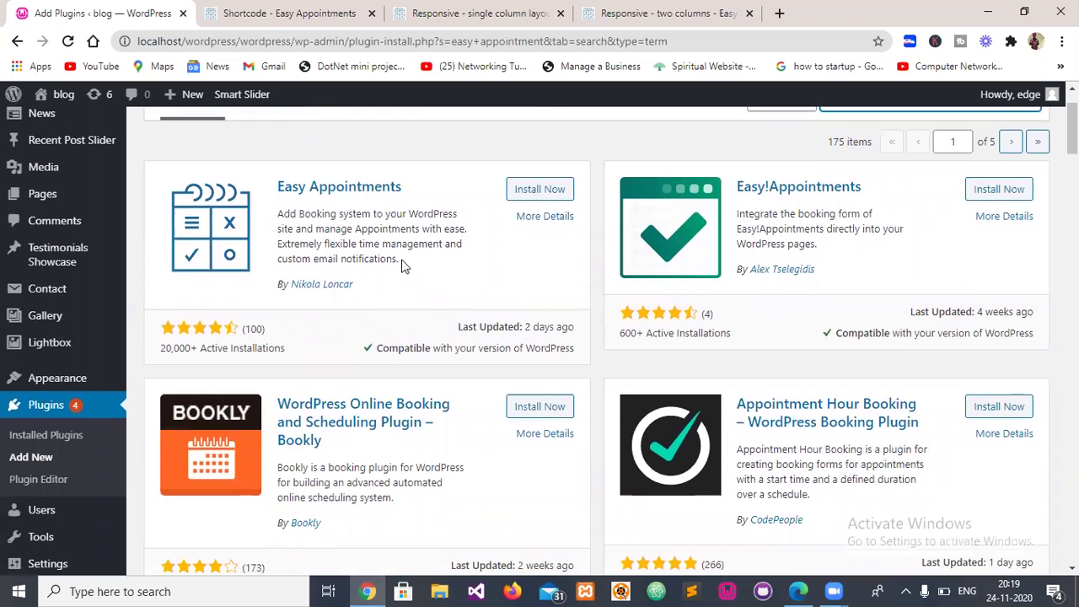
scroll(309, 413, down, 5)
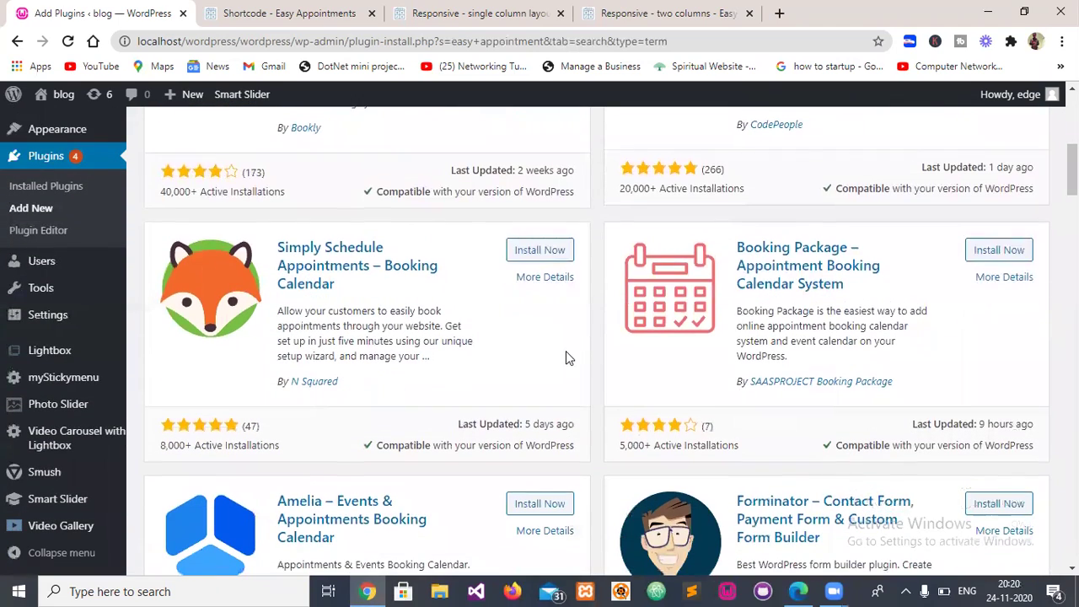
scroll(807, 286, down, 1)
scroll(686, 349, down, 3)
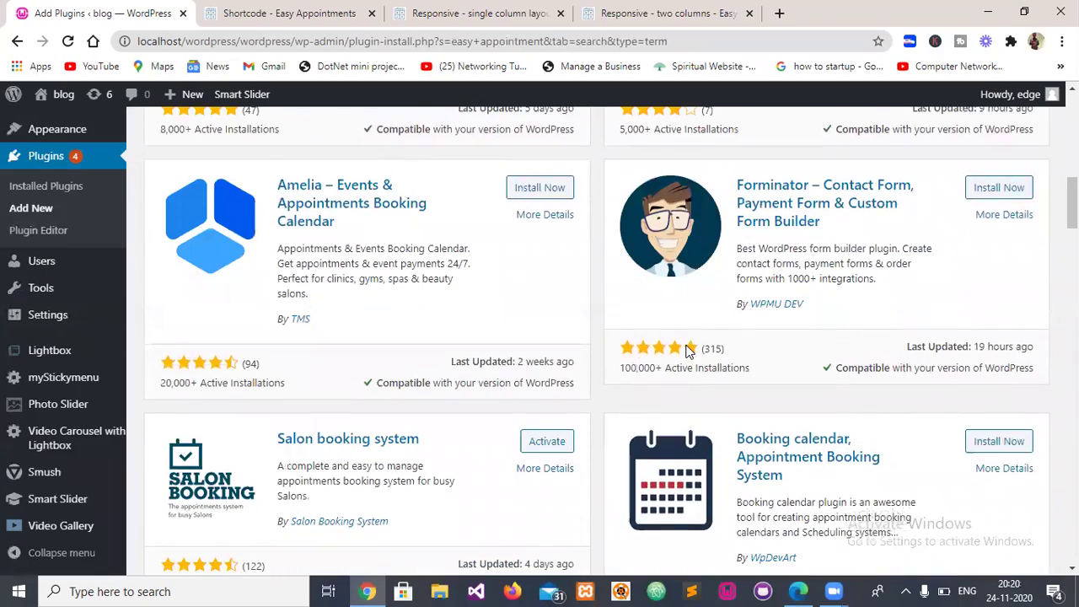
scroll(687, 352, down, 2)
scroll(658, 359, up, 1)
scroll(648, 362, up, 2)
scroll(632, 375, up, 10)
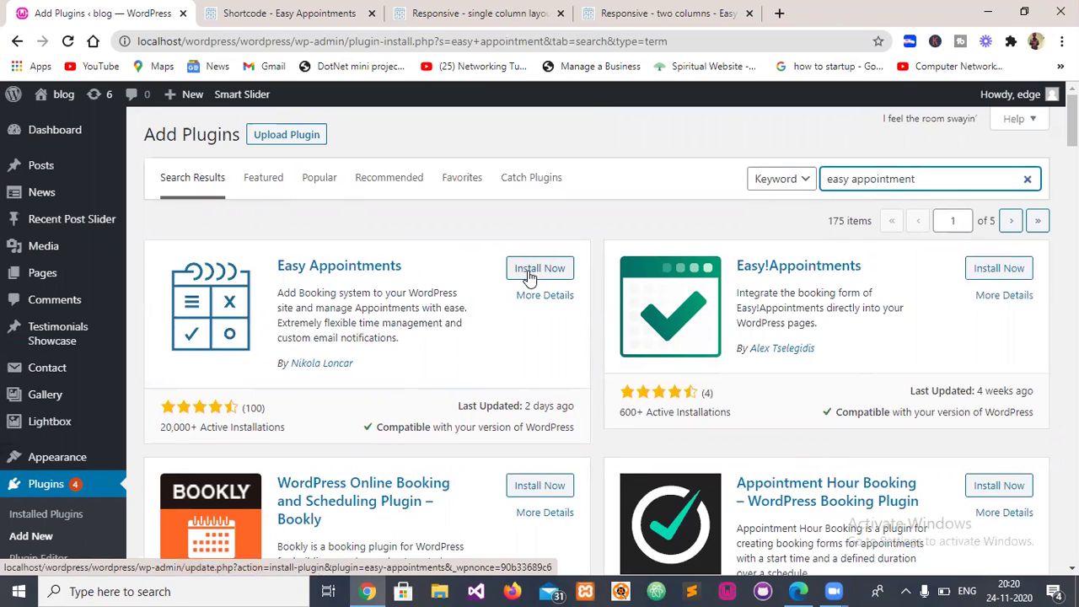
- Install the Easy Appointments plugin from its card and activate it
click(530, 270)
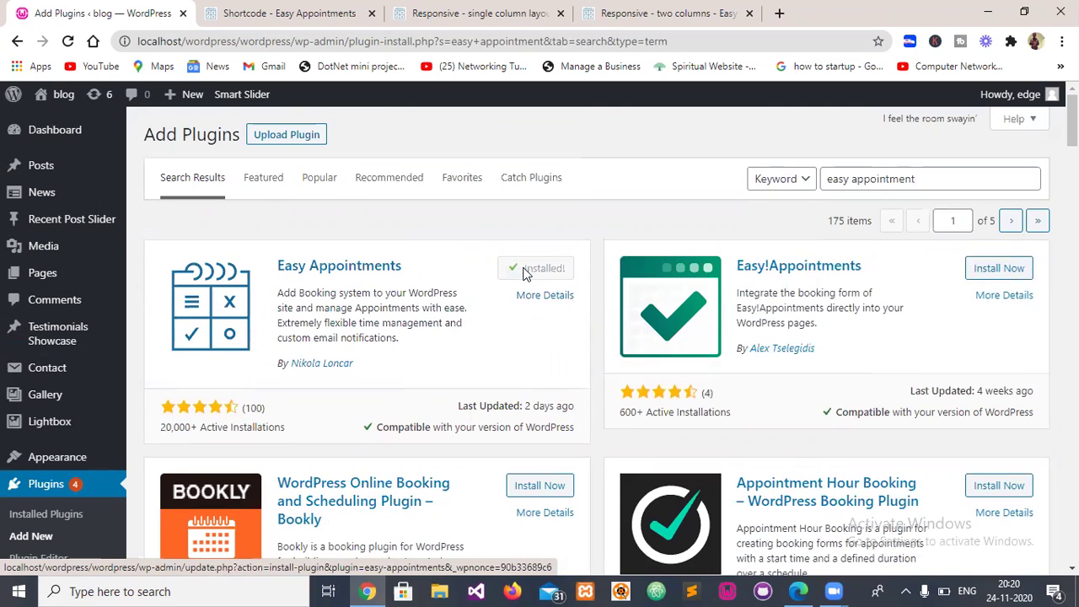
click(525, 270)
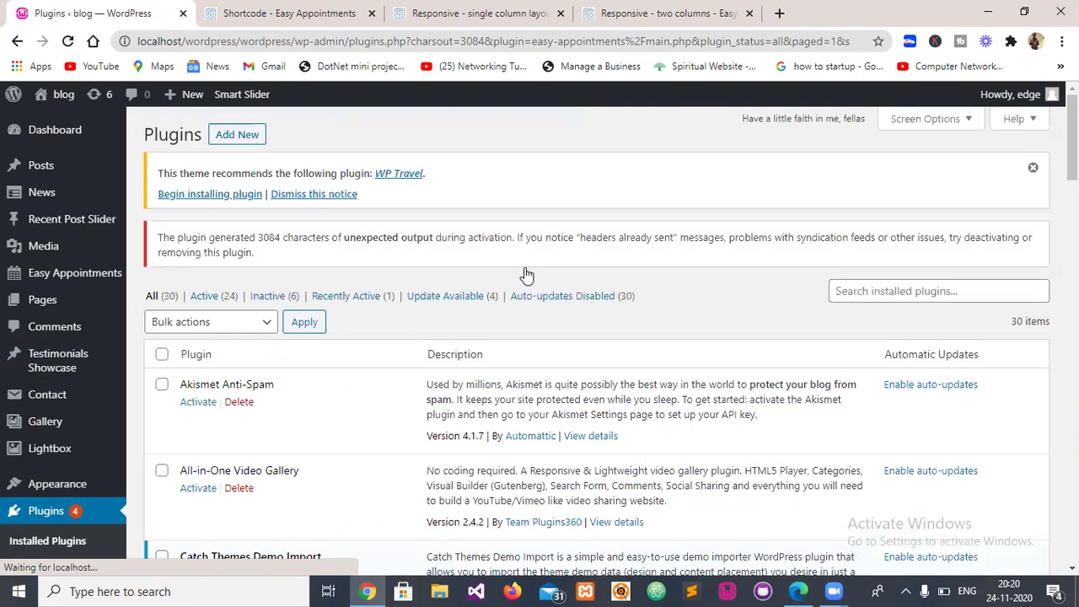
- Open the Easy Appointments admin pages from the sidebar
scroll(400, 339, down, 1)
scroll(400, 339, down, 3)
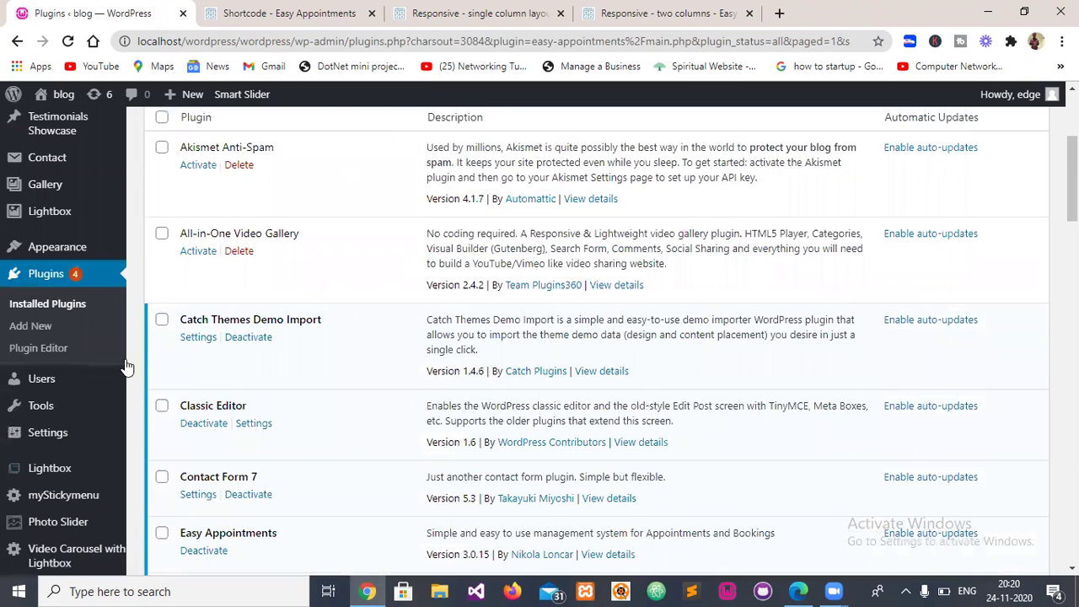
scroll(127, 369, up, 2)
mouse_move(38, 274)
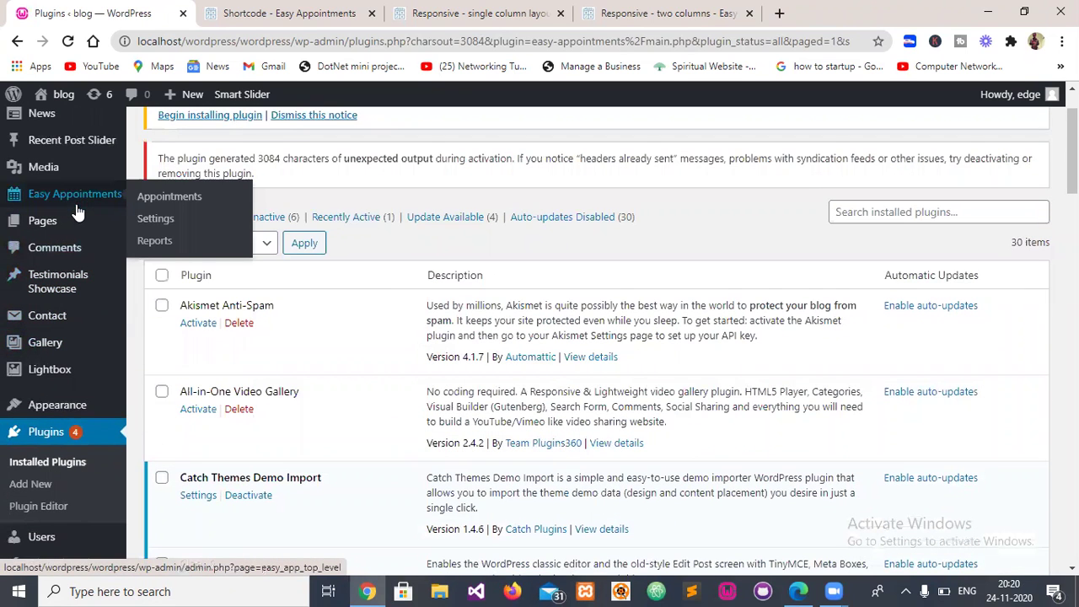
scroll(67, 204, up, 1)
click(55, 274)
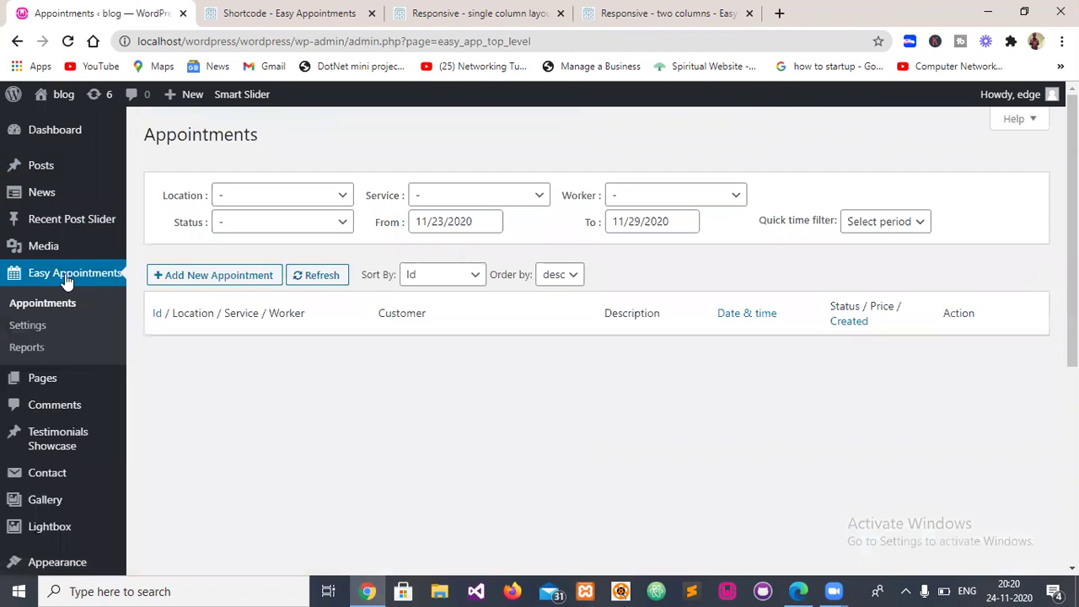
- Review the location, service, worker and status filter options without changing them
click(302, 199)
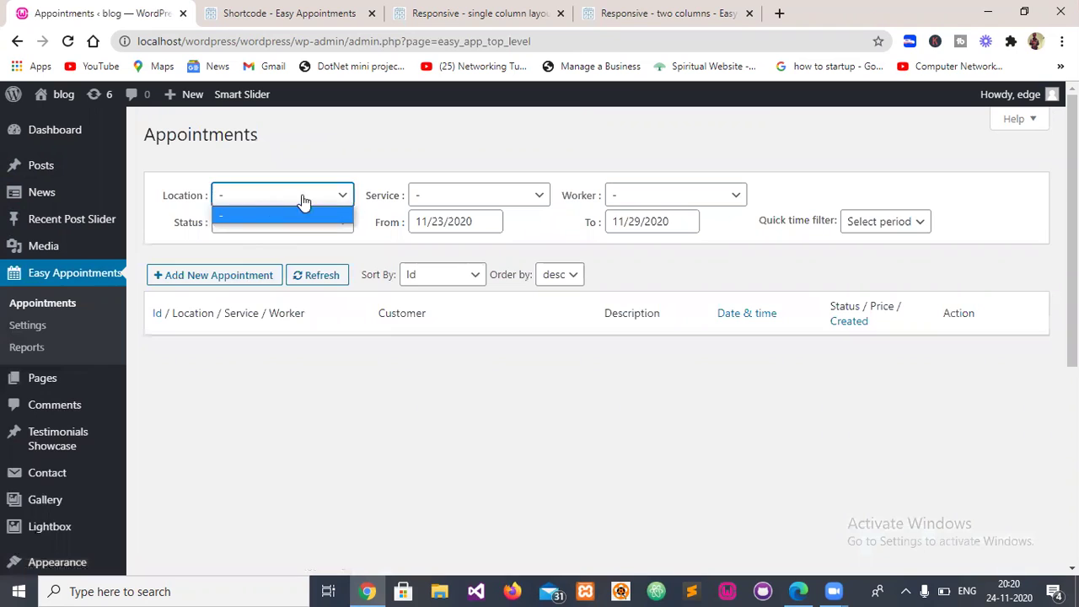
click(475, 199)
click(681, 206)
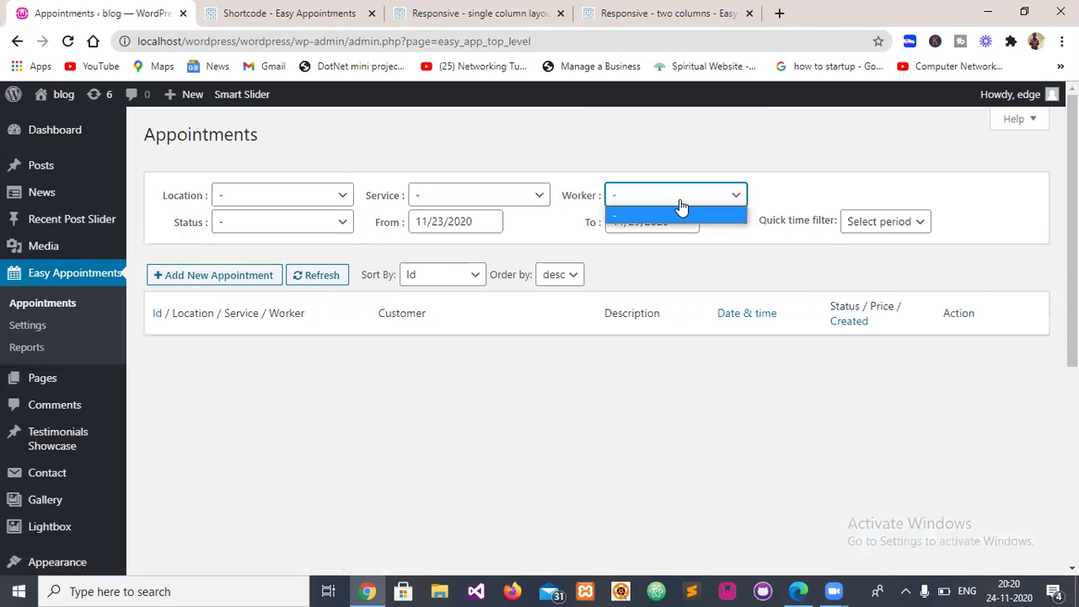
click(599, 417)
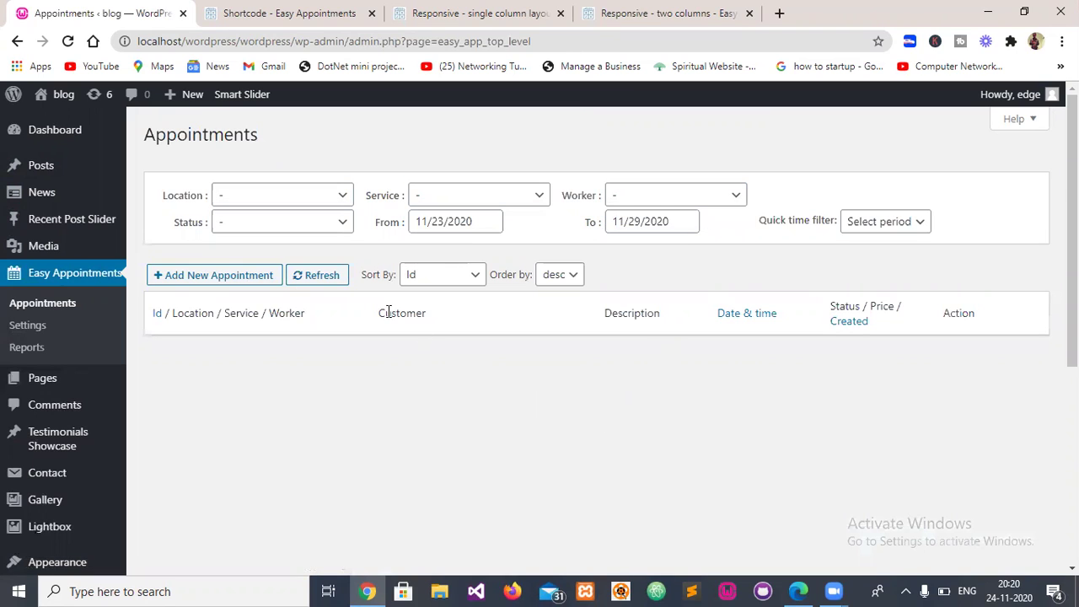
click(309, 225)
click(331, 381)
- Add two new appointment rows, cancel both, then go to Easy Appointments Settings
click(225, 279)
click(227, 279)
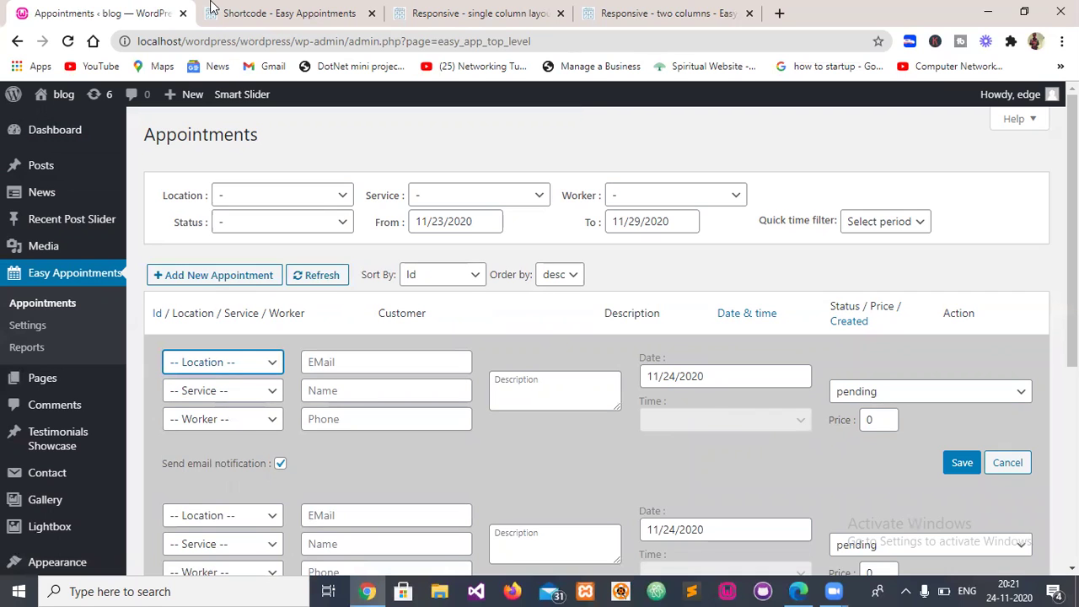
click(1007, 462)
scroll(1008, 462, down, 2)
click(1008, 307)
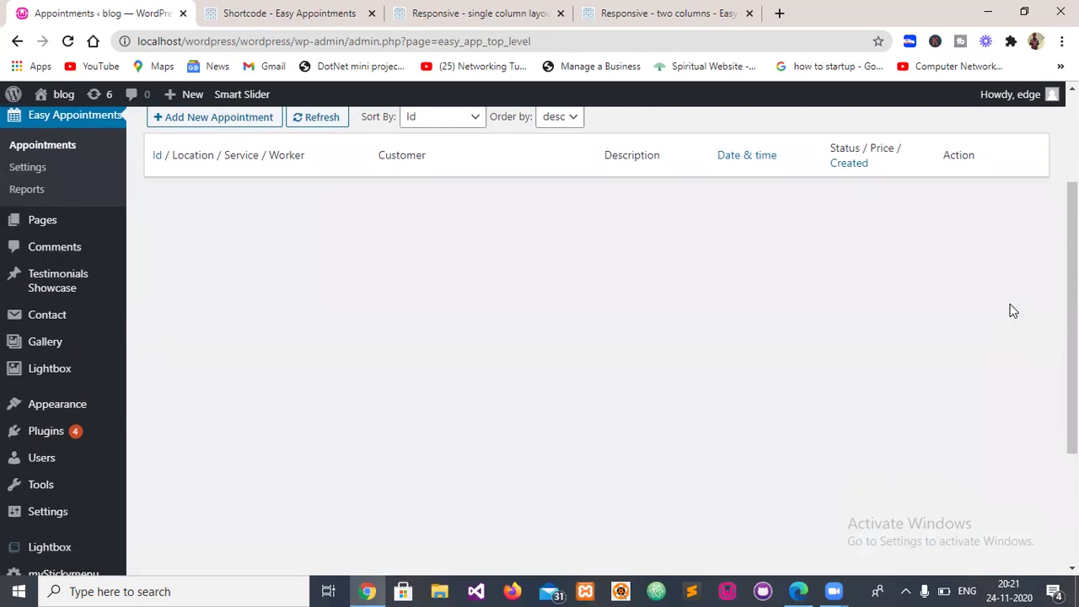
scroll(250, 316, up, 1)
click(30, 249)
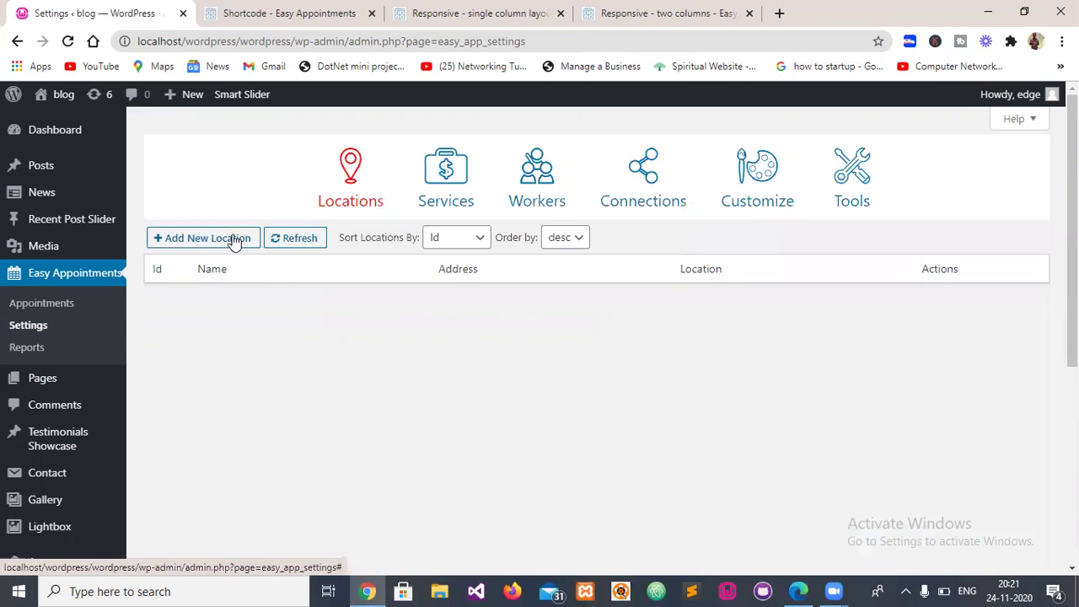
- Add and save a location named India, with India as address and location
click(235, 240)
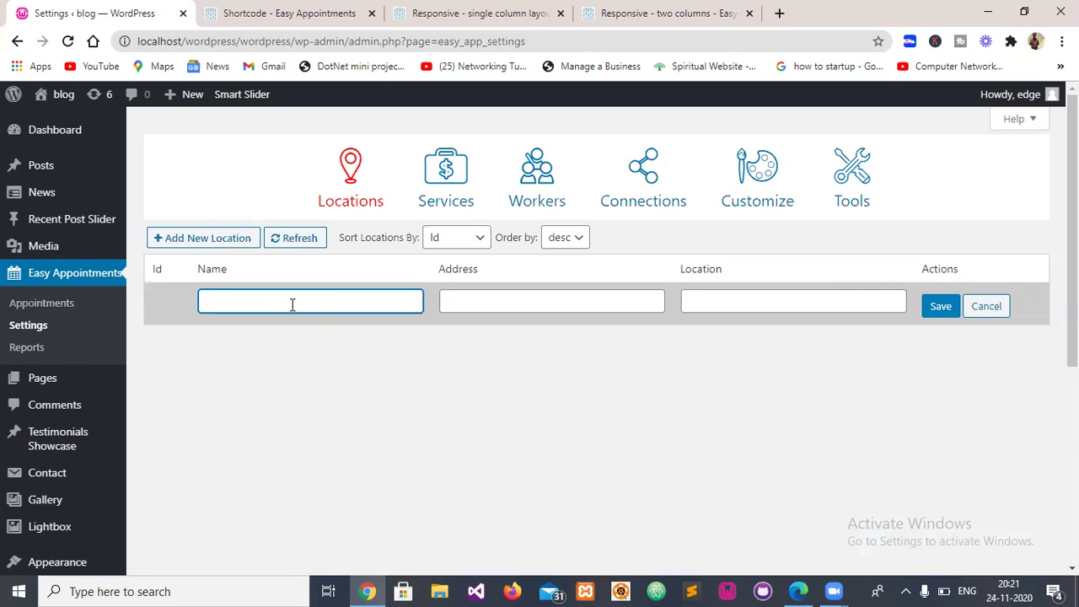
text(India)
click(532, 299)
text(India)
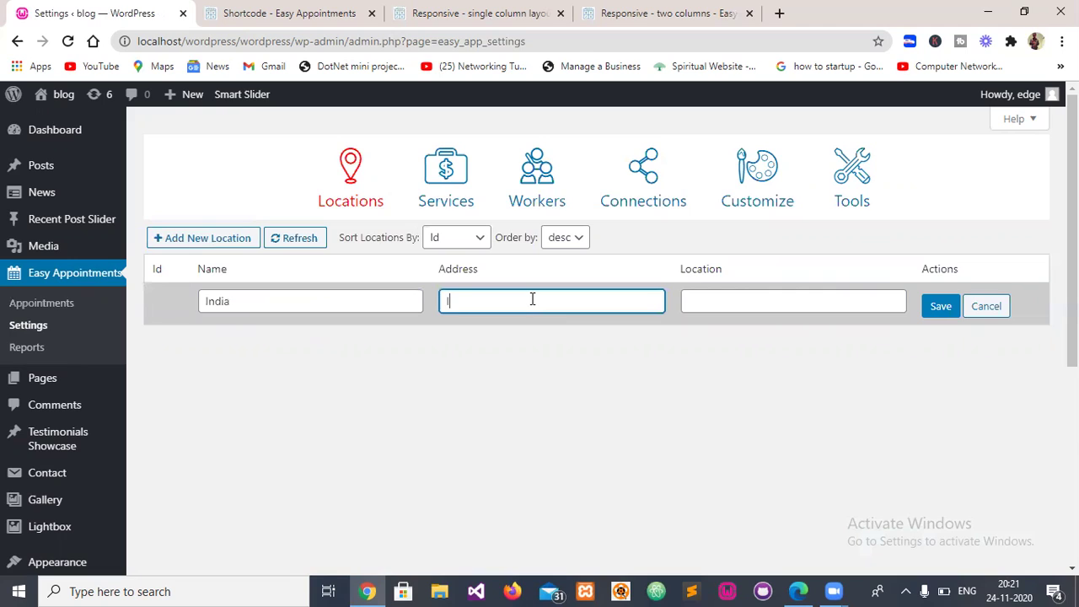
key(Tab)
text(India)
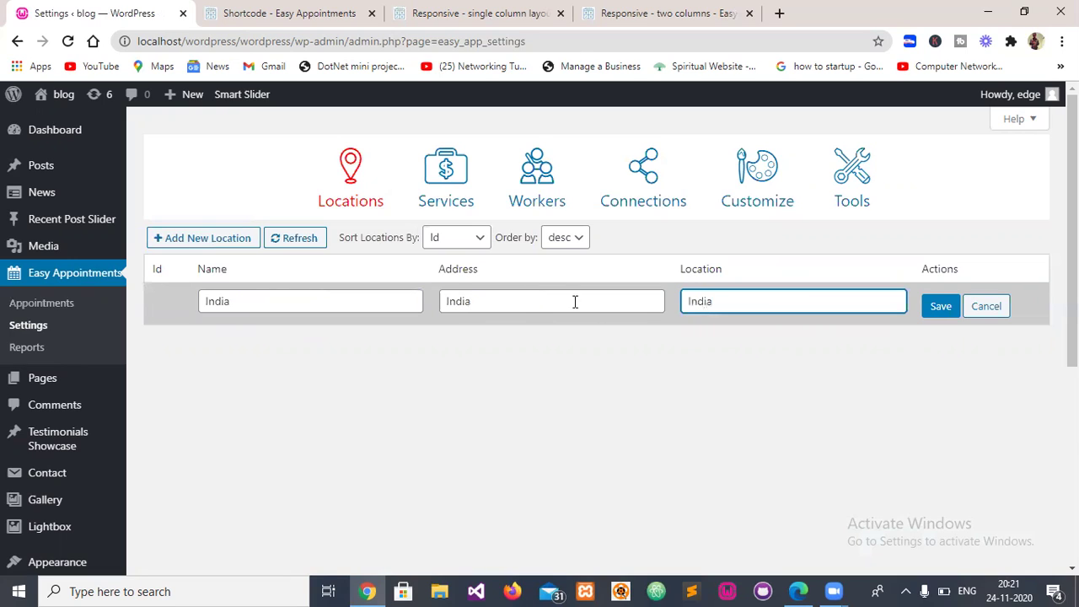
click(945, 314)
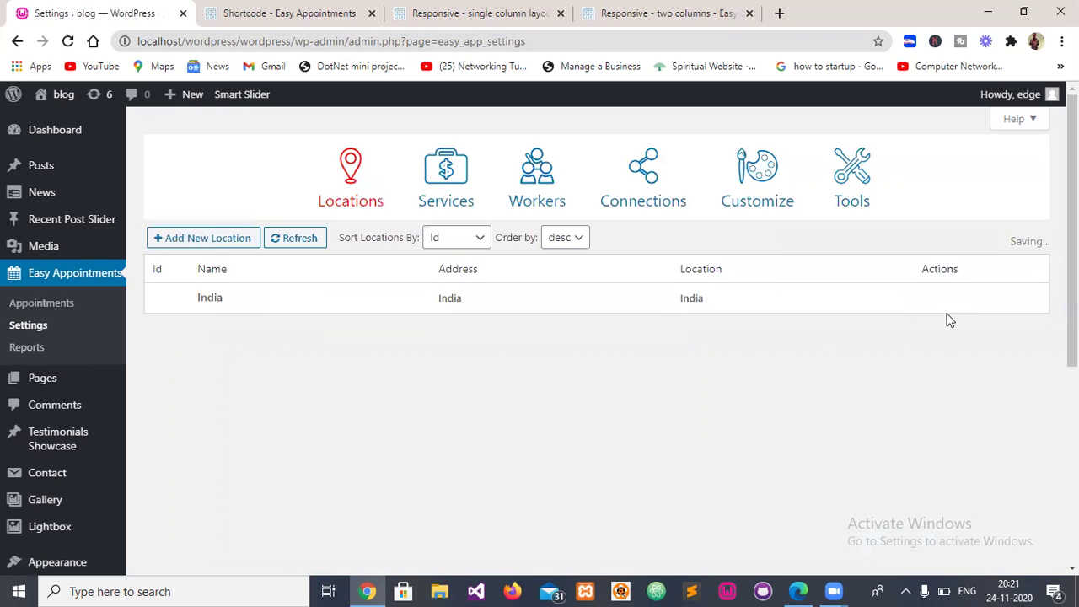
click(440, 194)
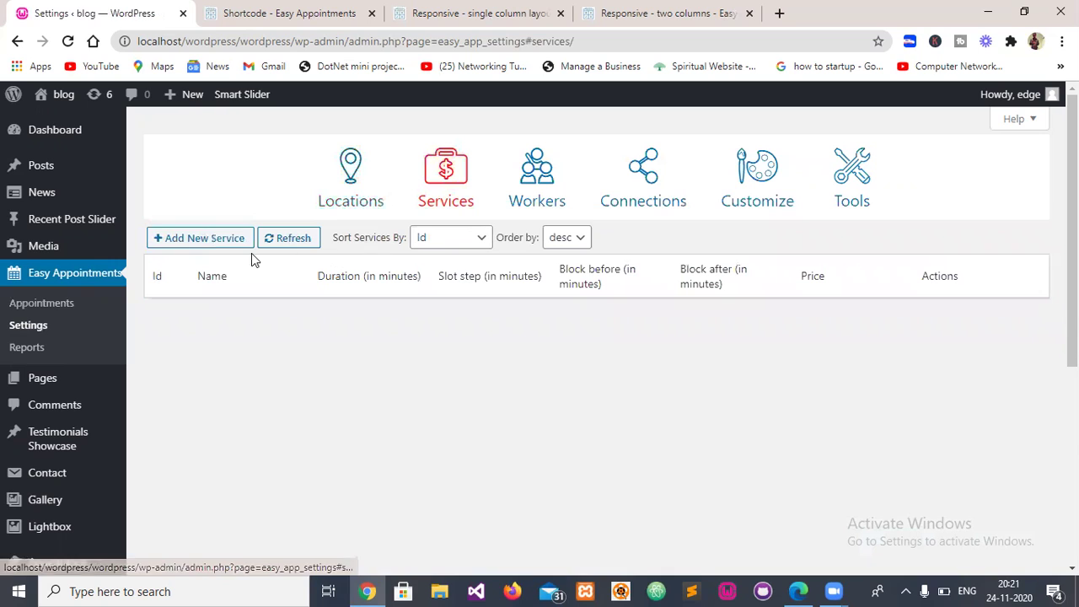
- Start a new service, briefly revisit Locations, then return to Services
click(209, 239)
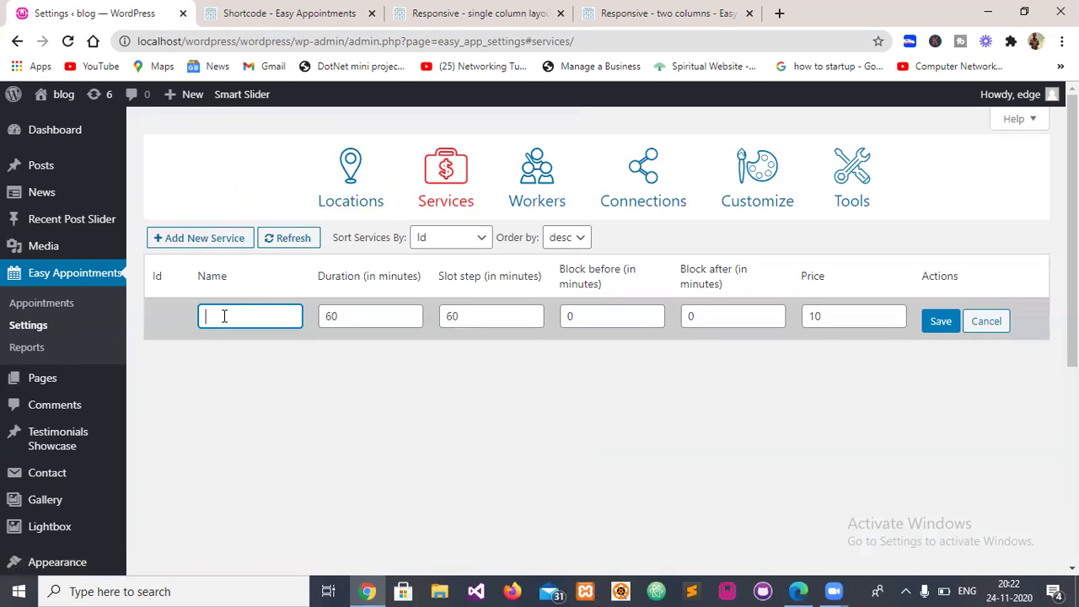
click(355, 173)
mouse_move(477, 303)
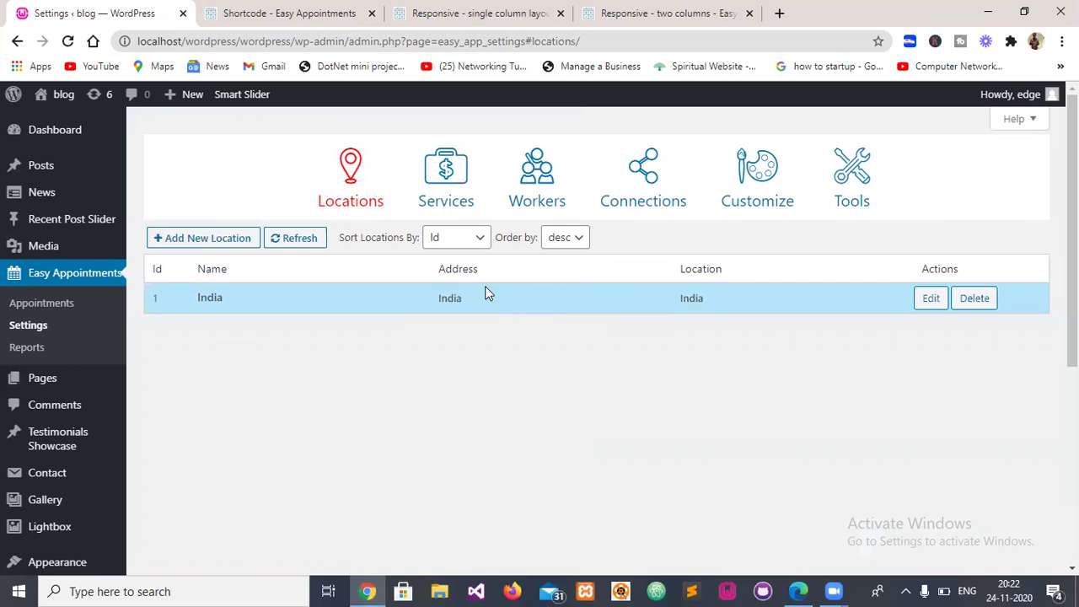
click(455, 181)
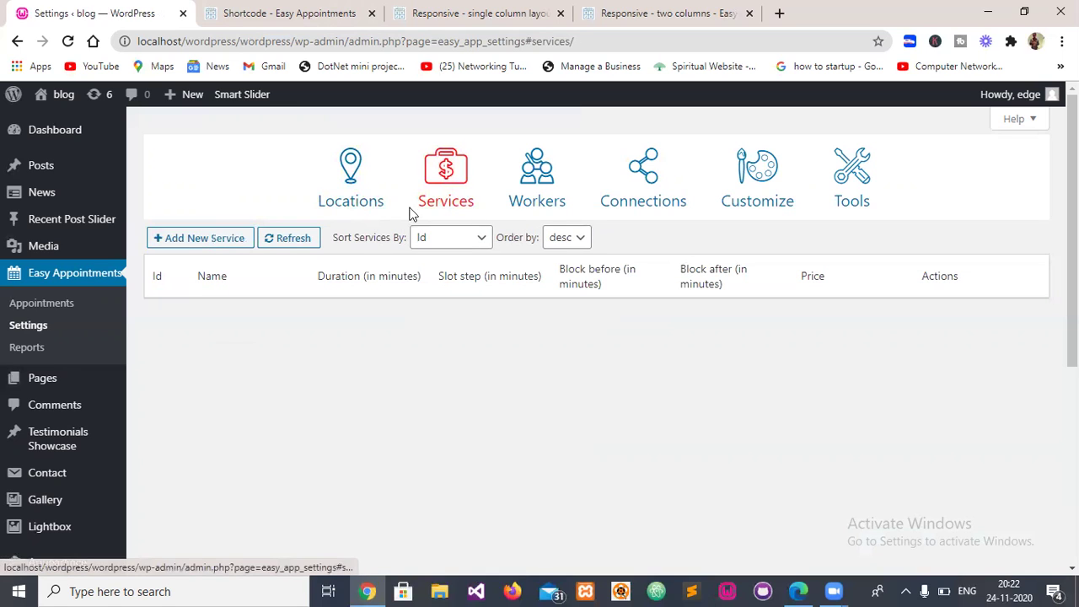
click(211, 238)
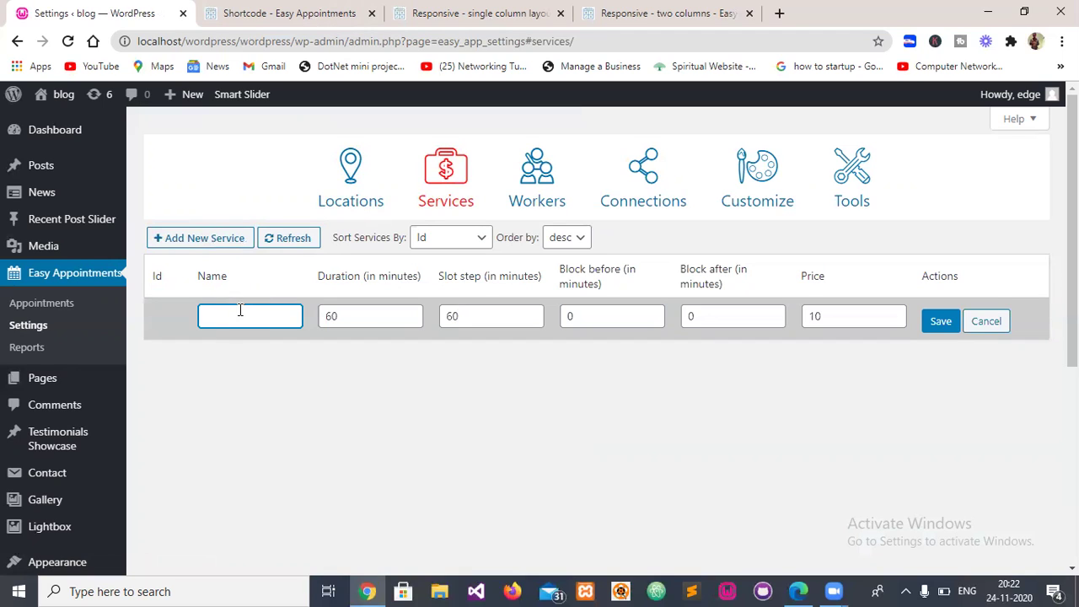
- Save service 'test demo' with 60-minute duration and slot step and price 10
text(a)
key(BackSpace)
text(test demo)
click(358, 316)
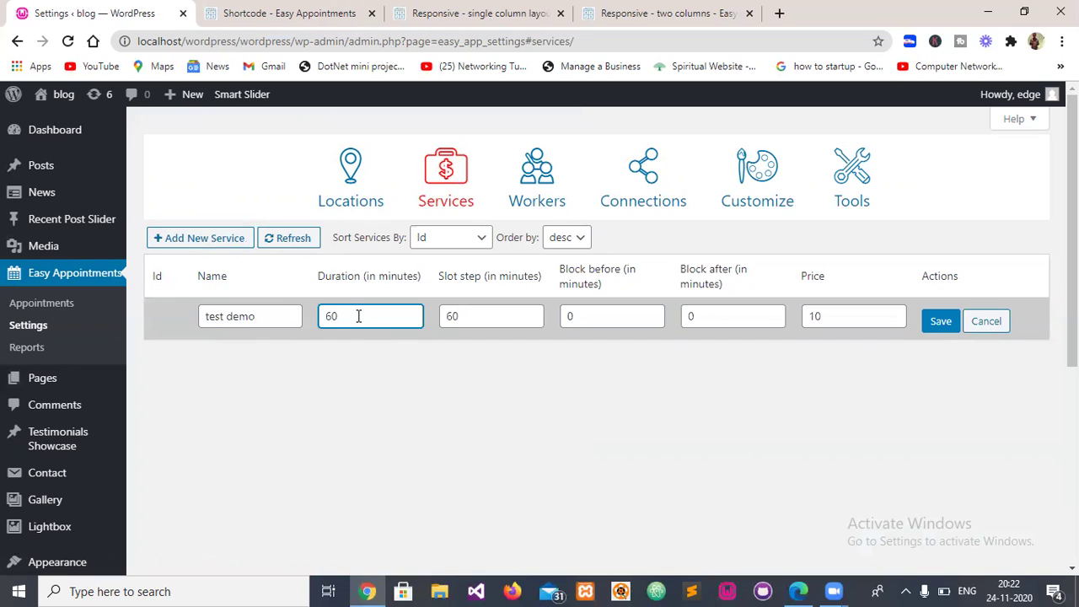
click(471, 315)
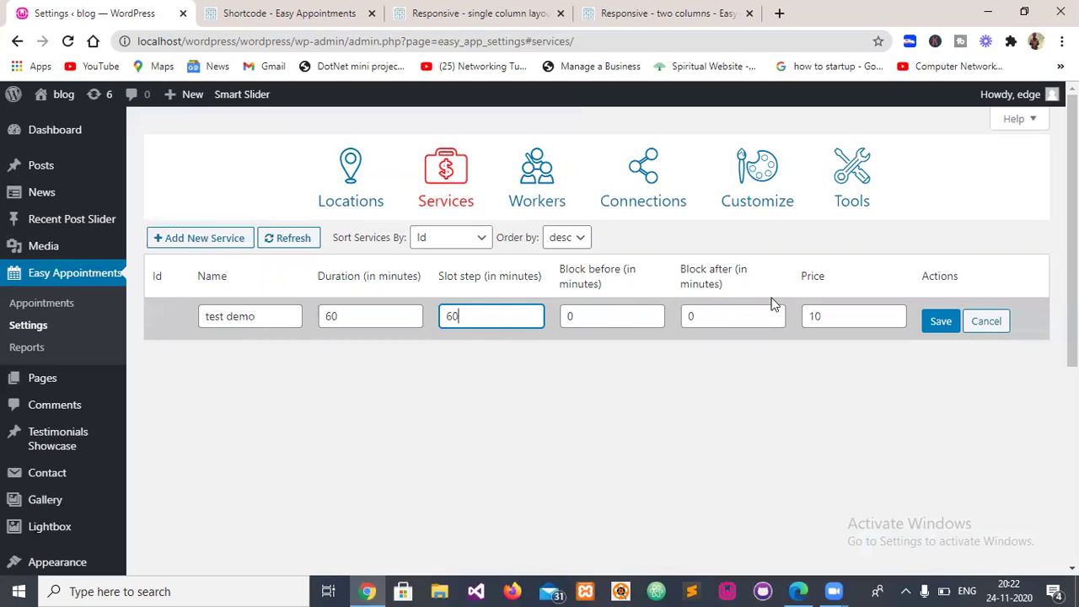
click(841, 319)
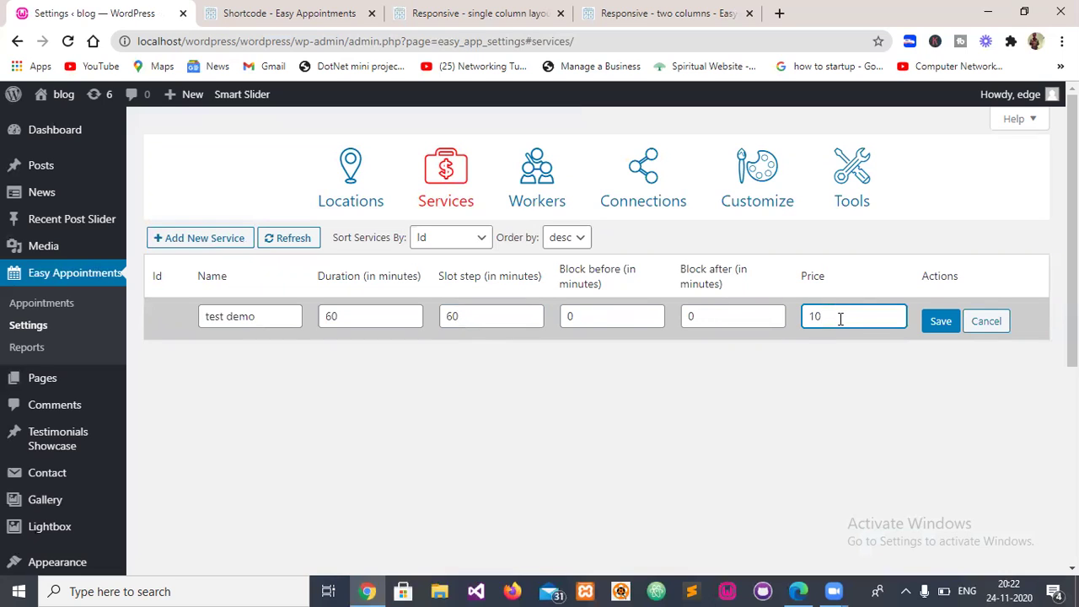
key(BackSpace)
key(BackSpace)
text(10)
click(937, 330)
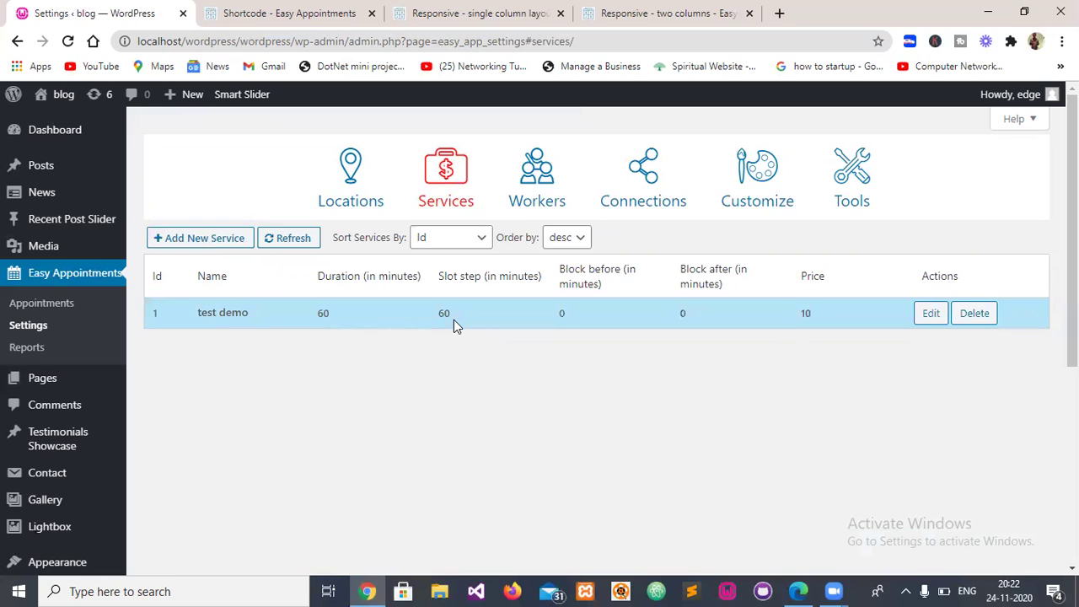
click(527, 184)
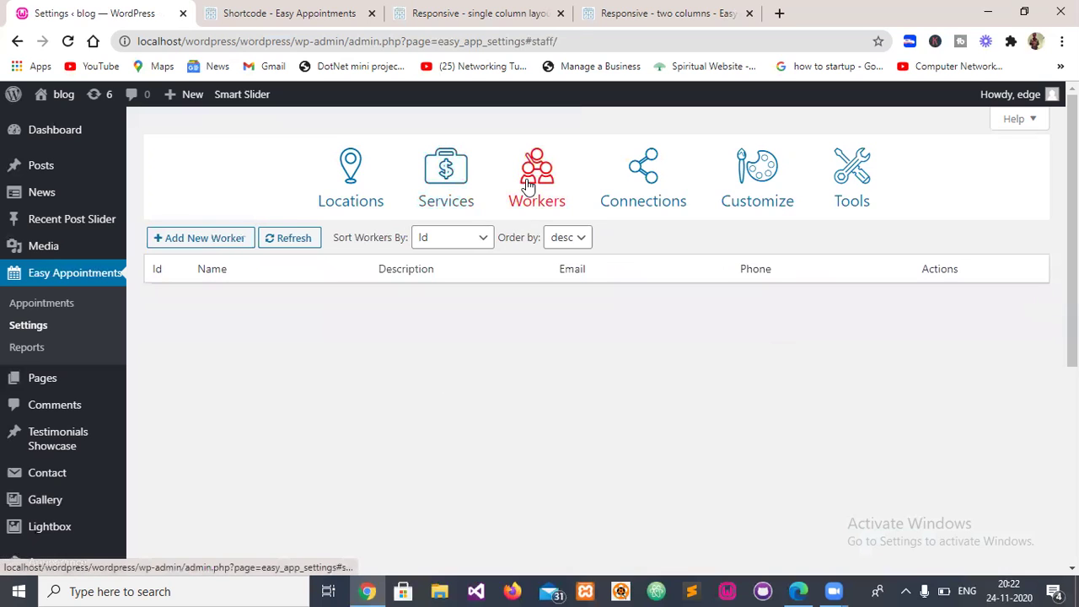
- Add and save worker 'edge' with a description, contact e-mail and phone number
click(193, 240)
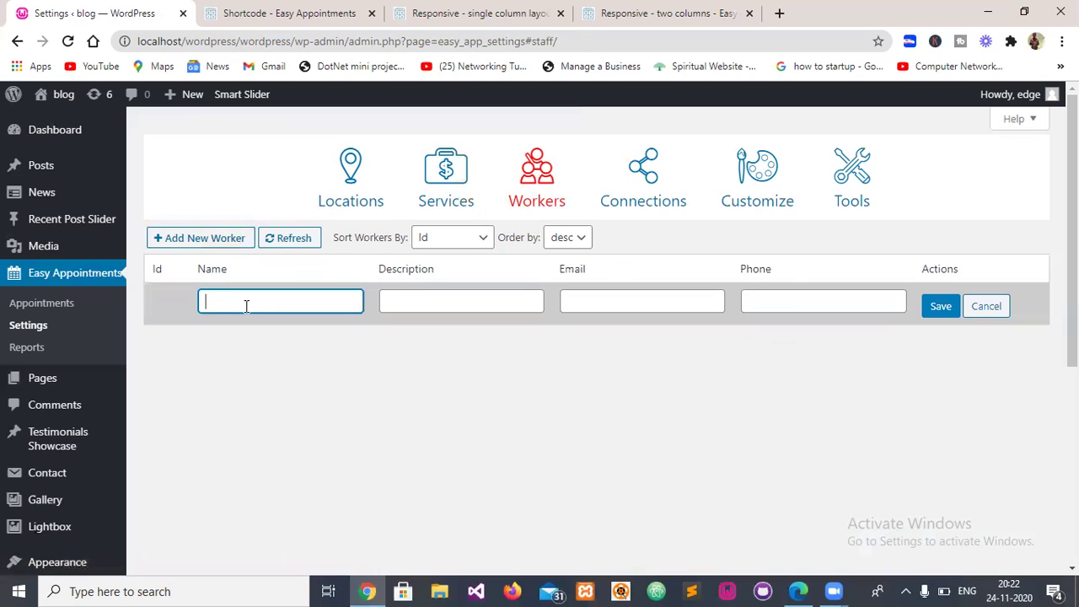
text(edge)
key(Tab)
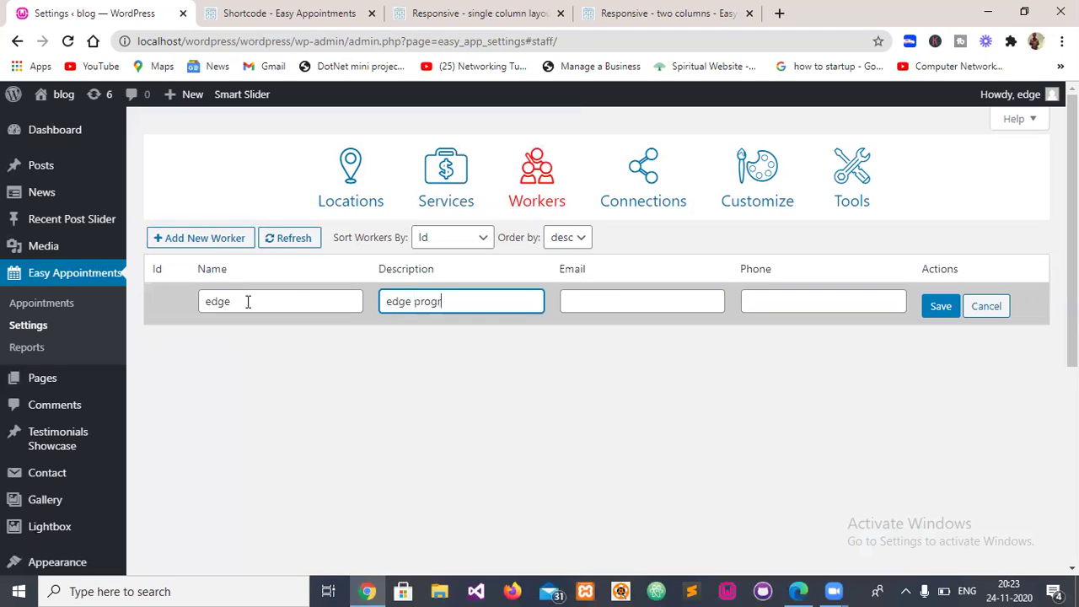
text(s)
key(Tab)
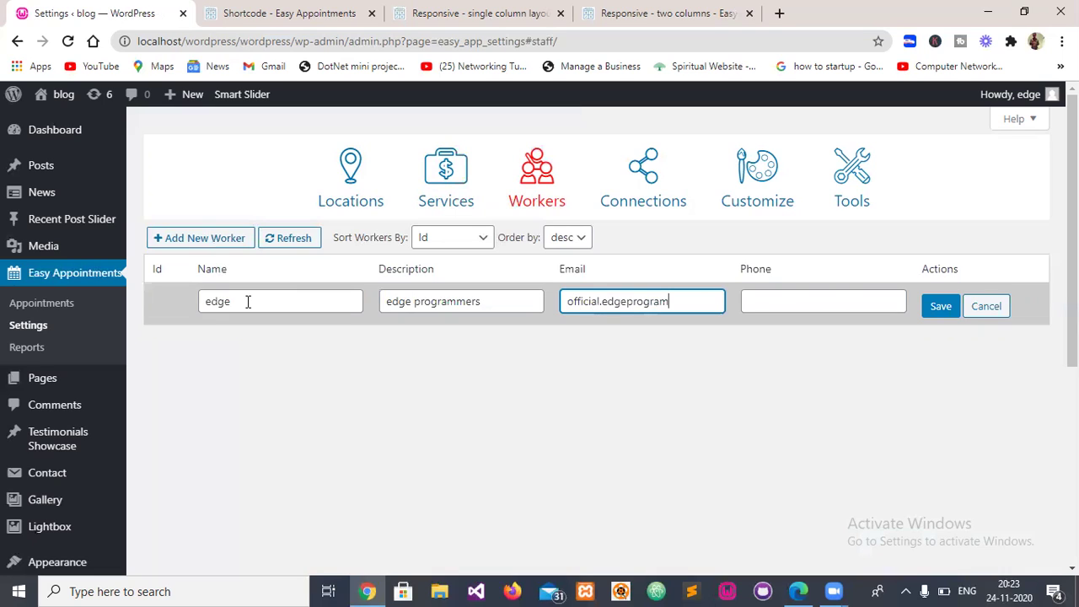
key(Tab)
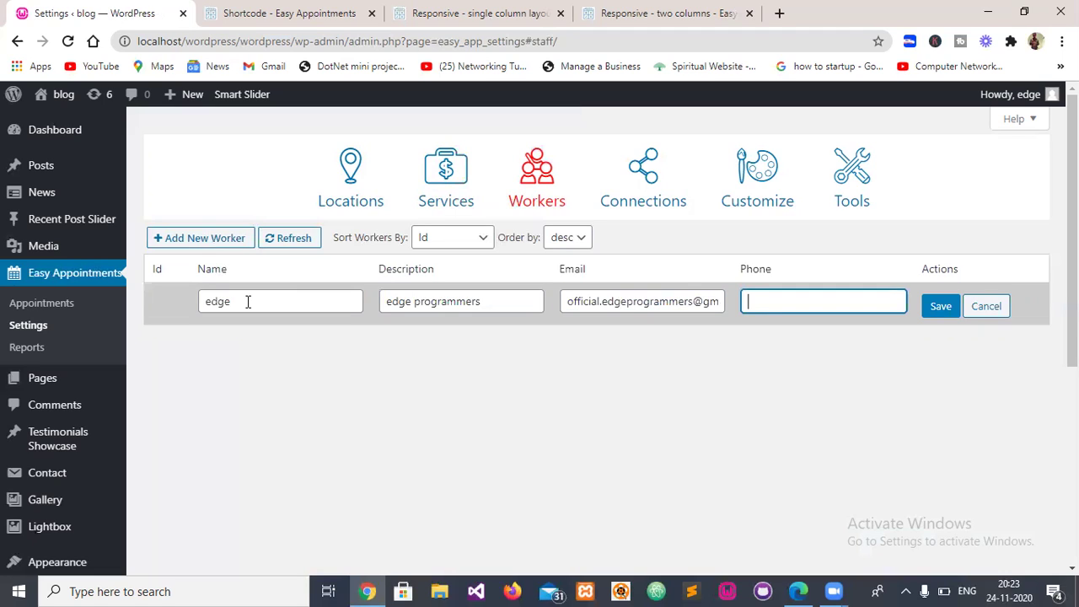
text(+91 0000000000)
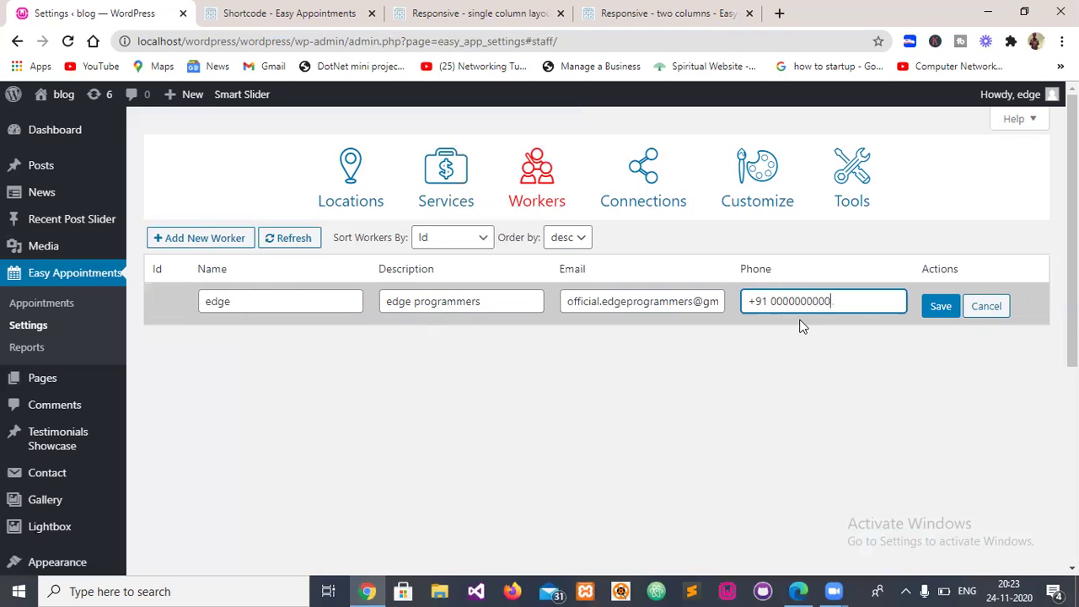
click(939, 307)
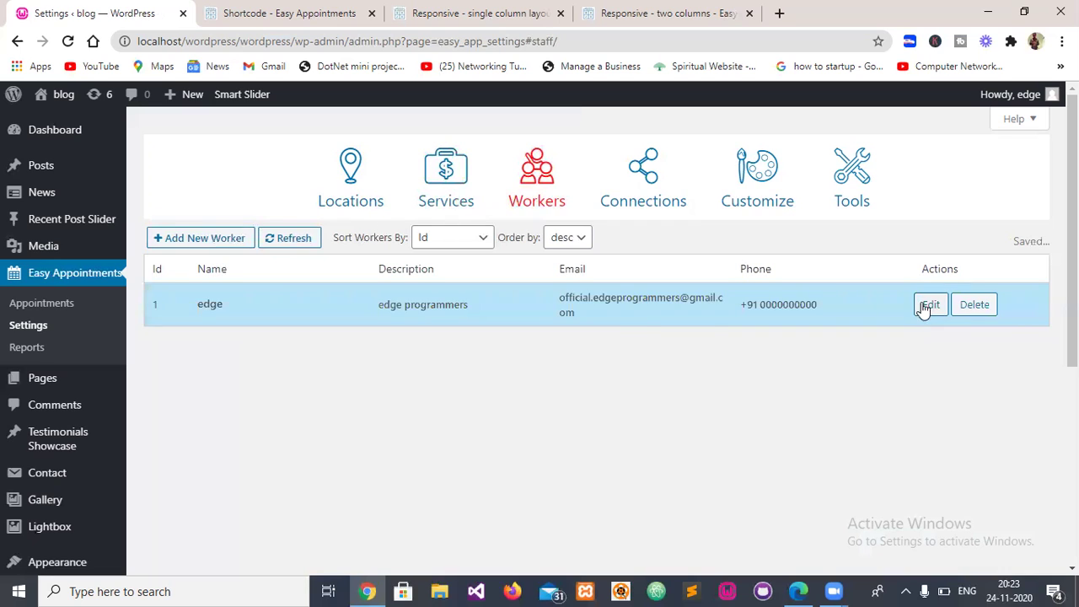
click(634, 185)
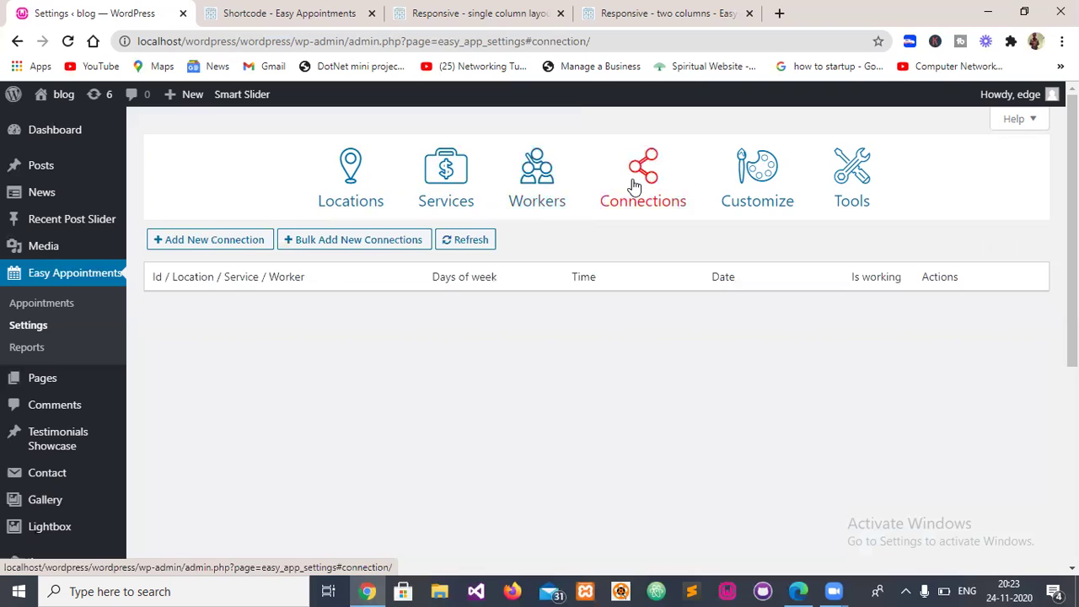
- Start a new connection with location India, service test demo and worker edge
click(214, 245)
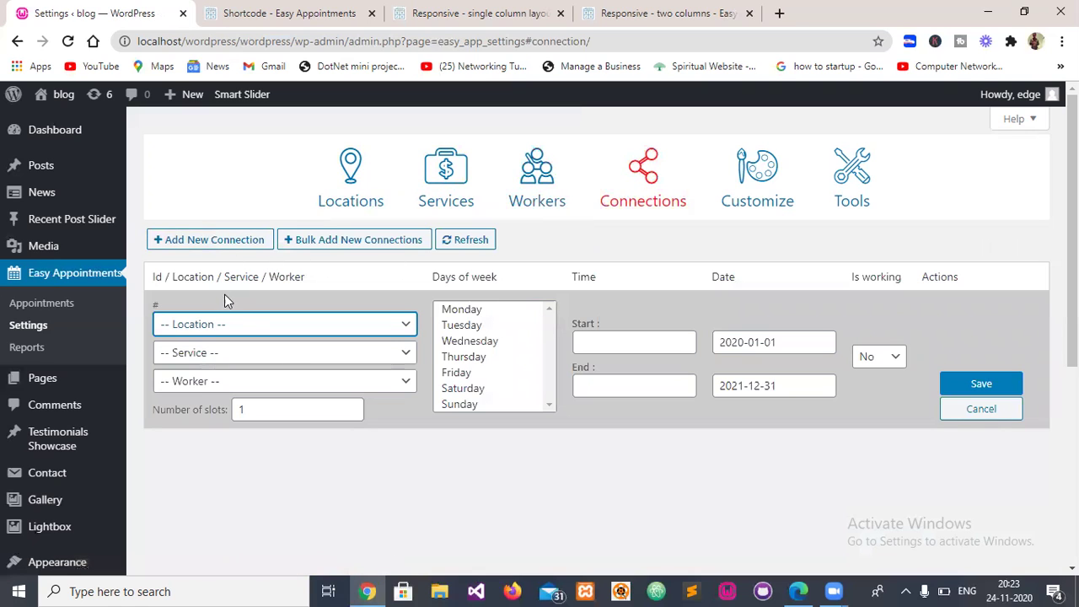
click(231, 327)
click(201, 358)
click(184, 357)
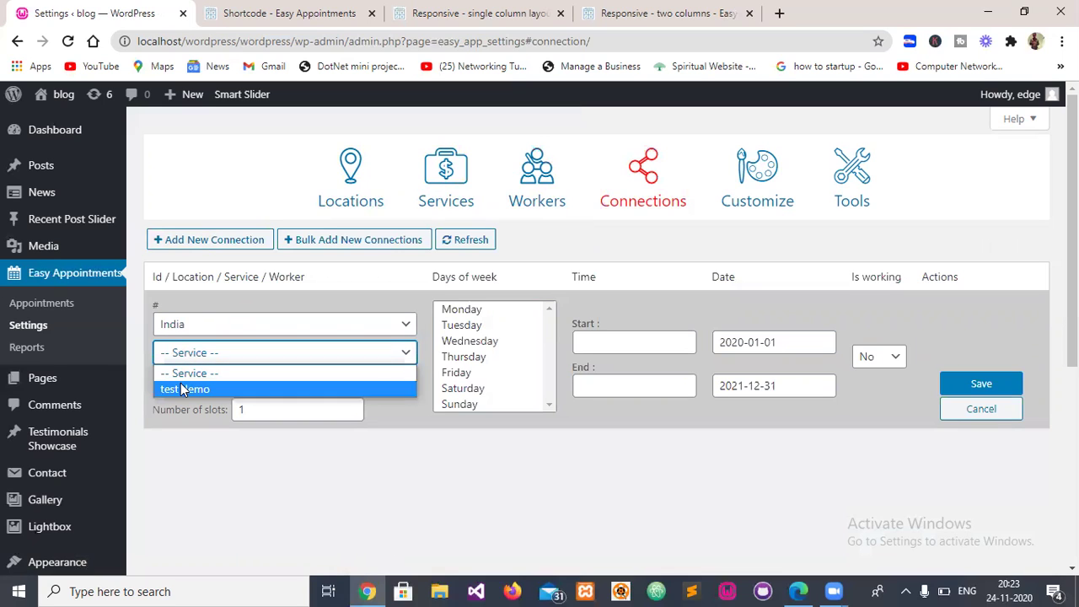
click(179, 384)
click(184, 386)
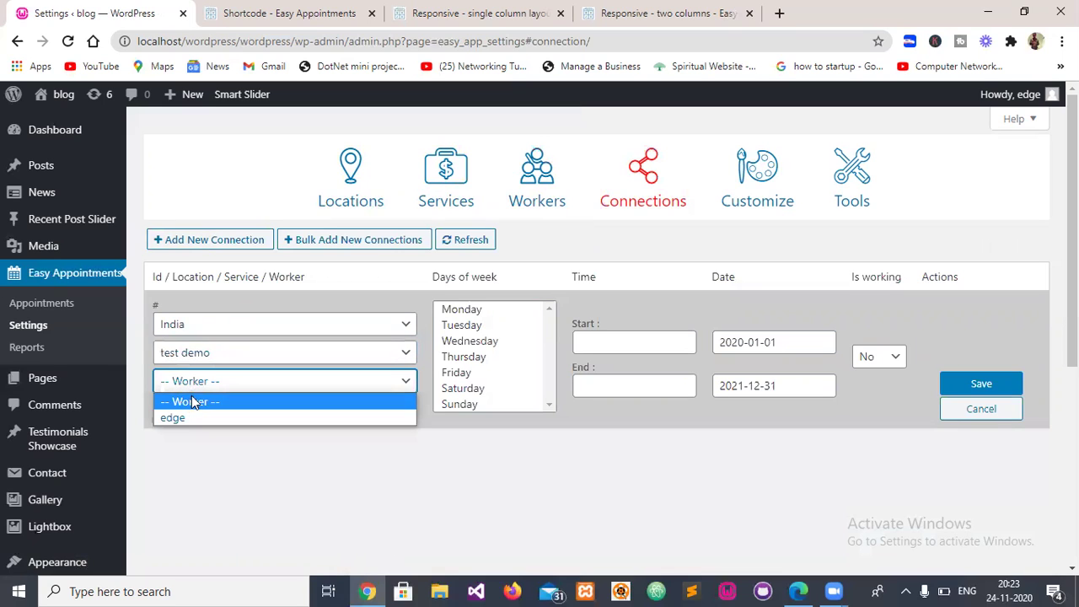
click(184, 420)
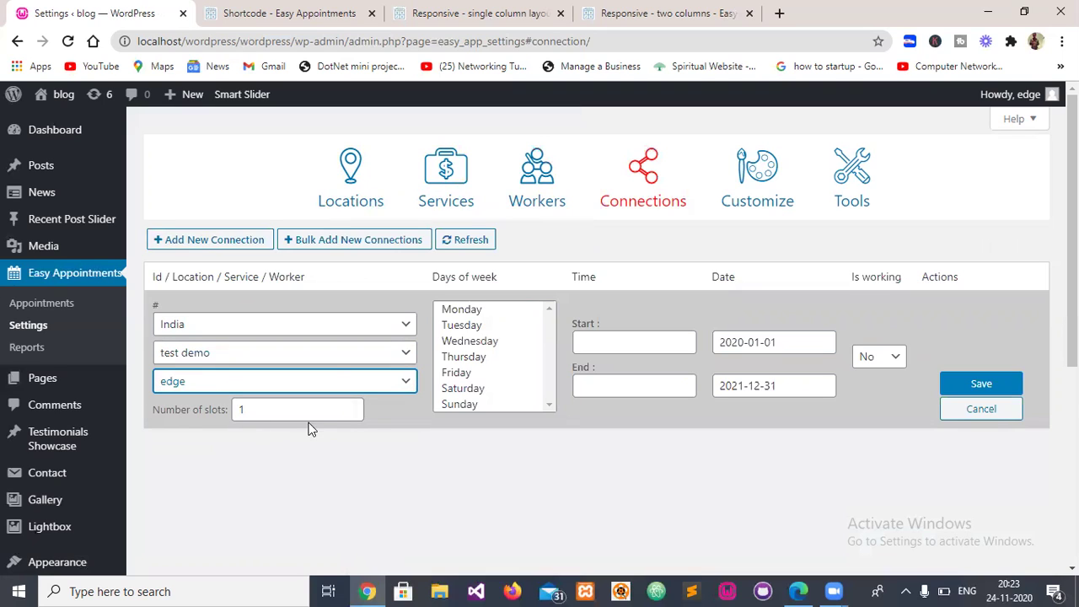
click(342, 352)
click(341, 353)
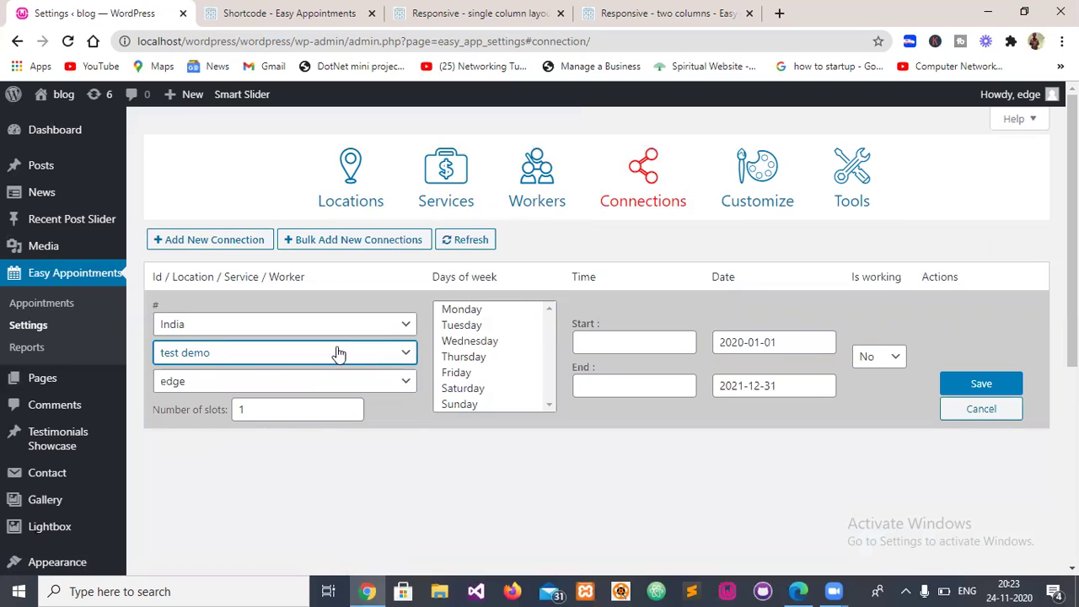
click(262, 388)
click(262, 389)
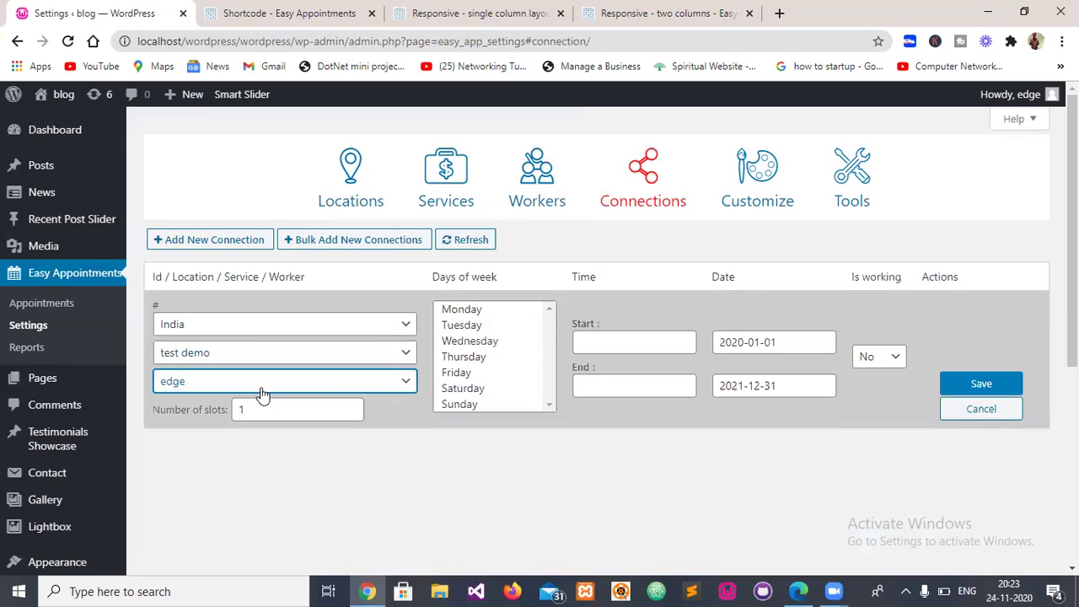
click(249, 323)
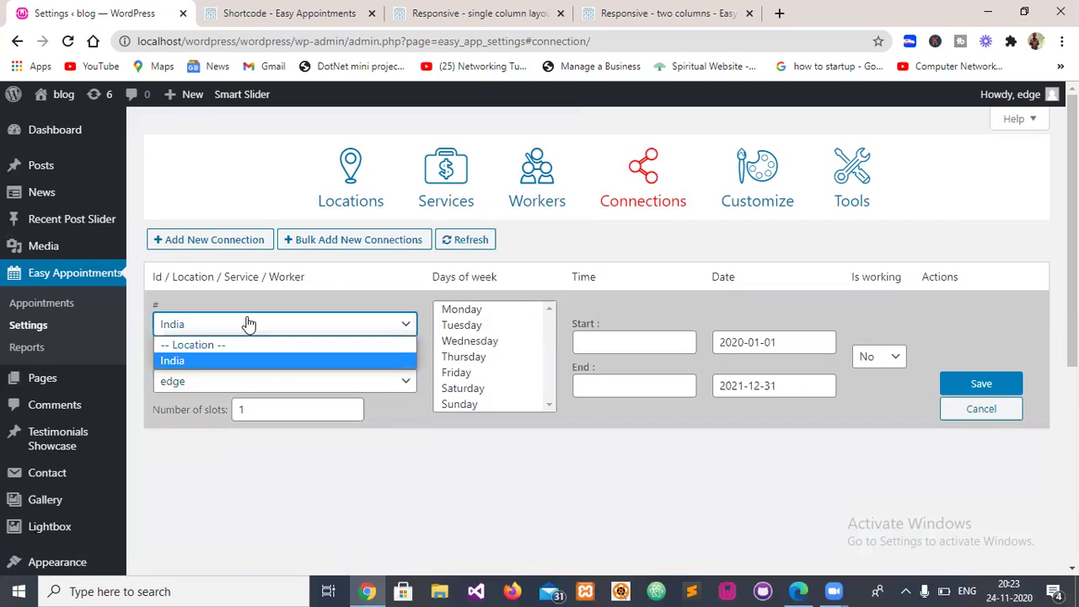
click(248, 323)
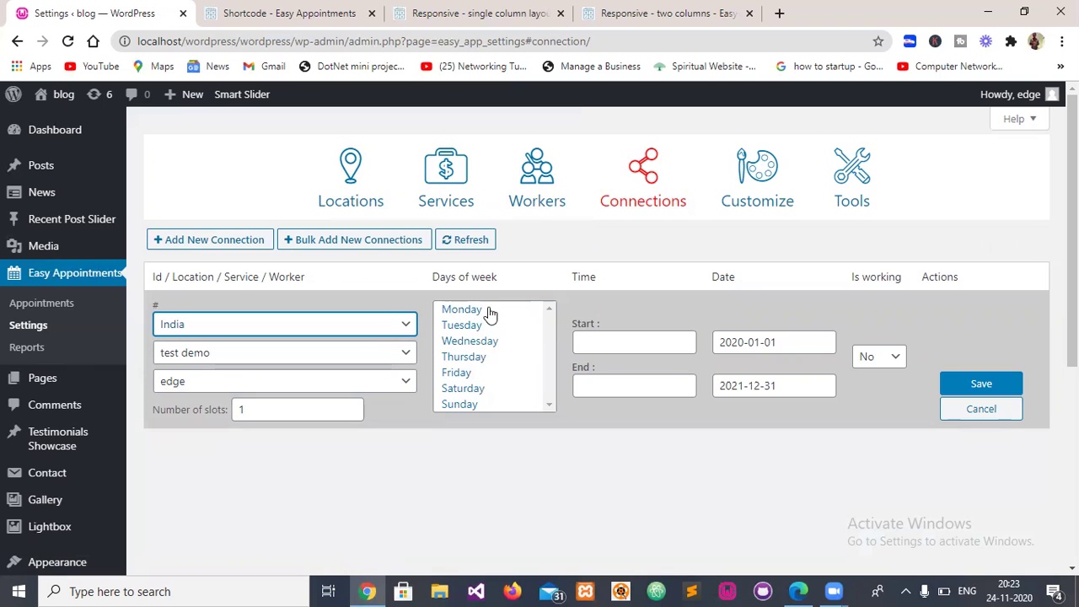
- Set all seven days, 09:00–19:30 hours, working Yes, and save the connection
click(462, 358)
key(ctrl+a)
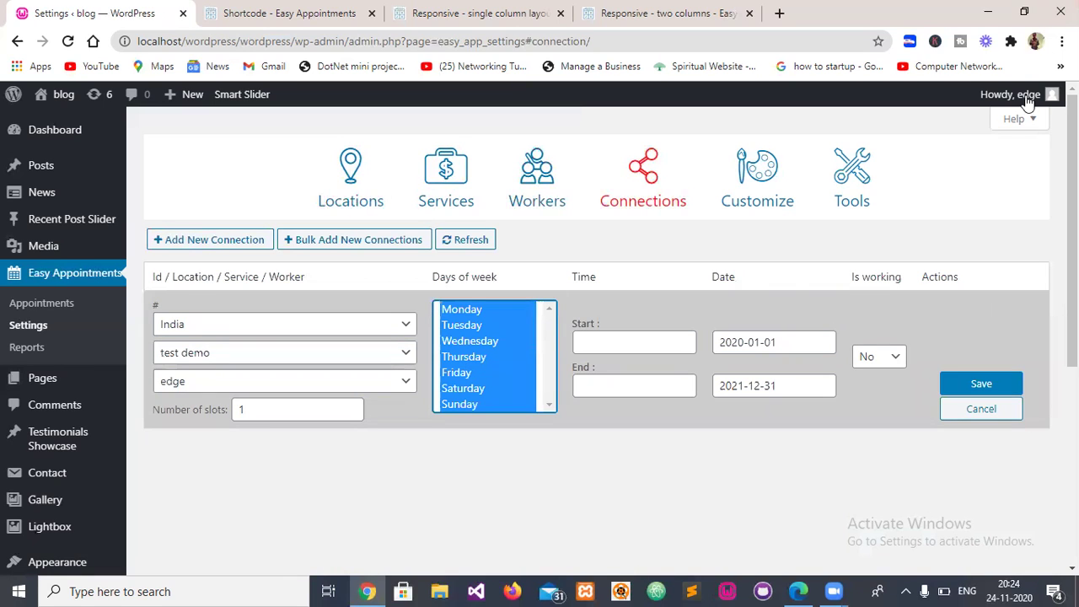
click(599, 342)
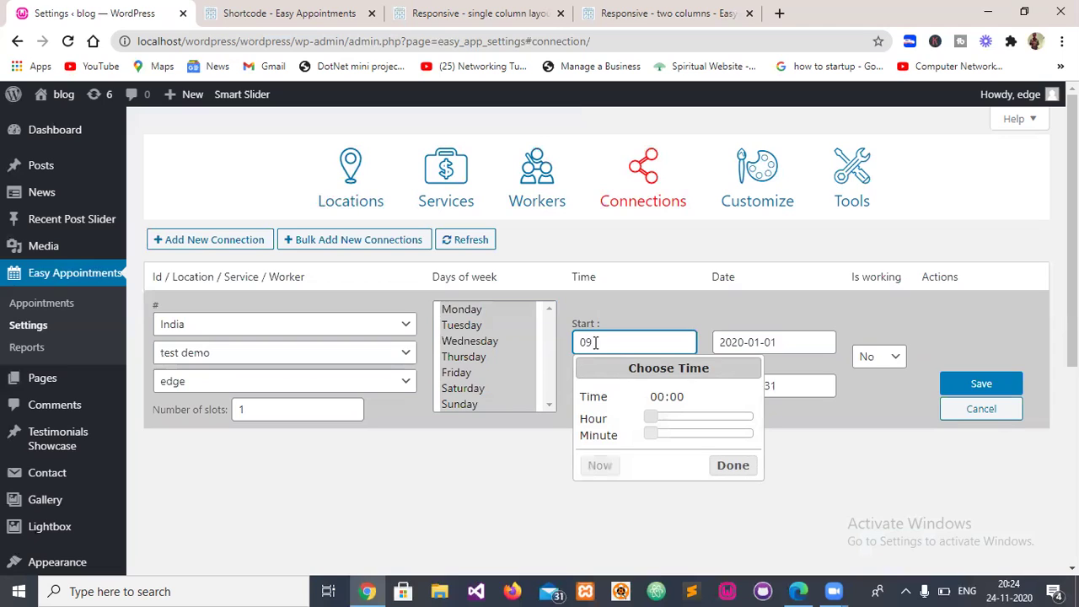
text(09:00)
click(732, 465)
click(619, 388)
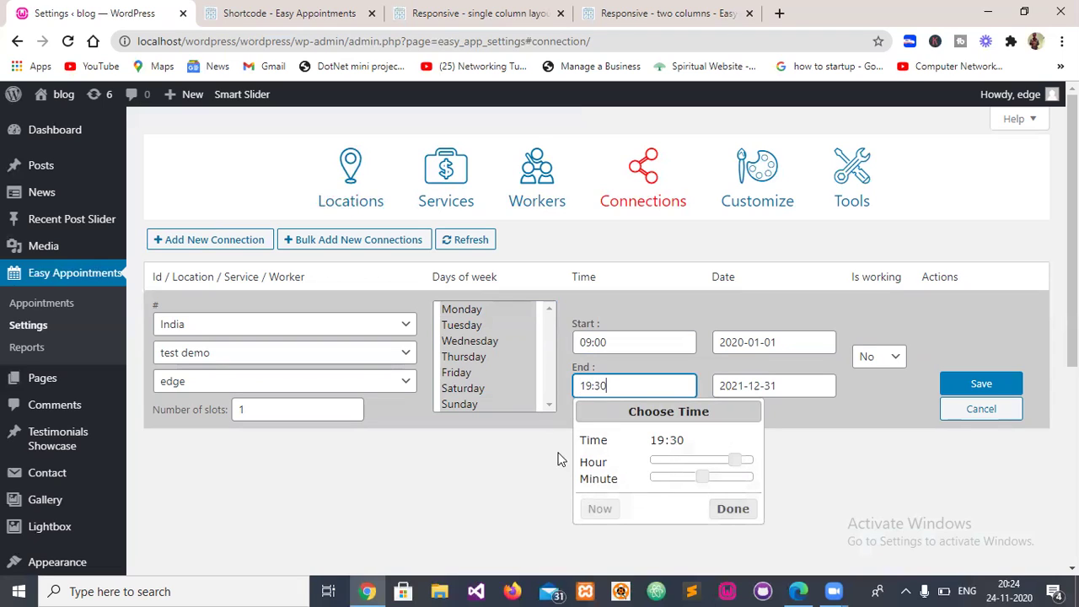
click(735, 510)
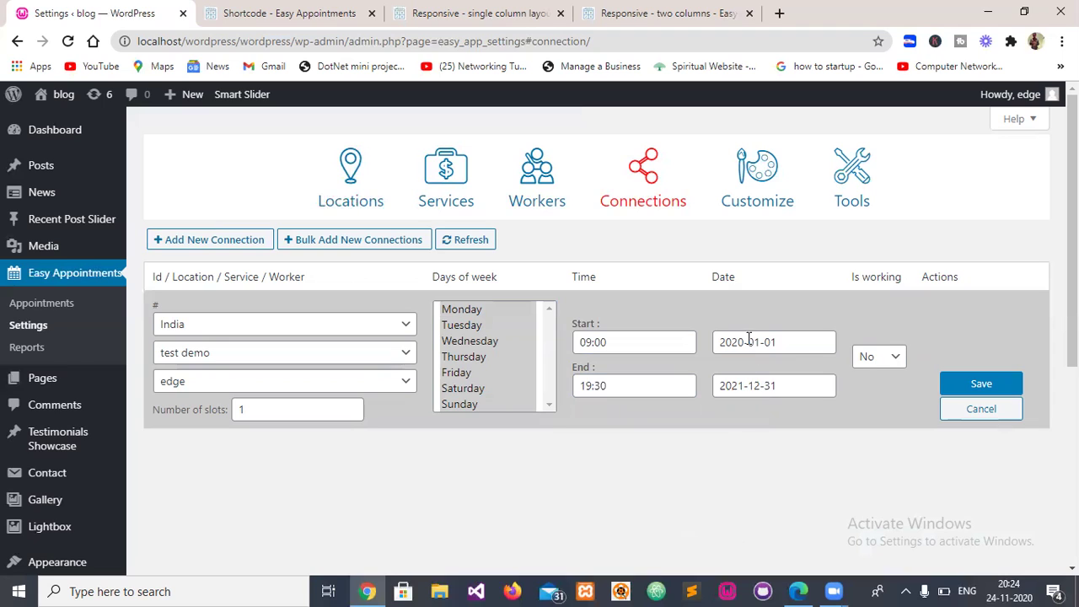
click(891, 359)
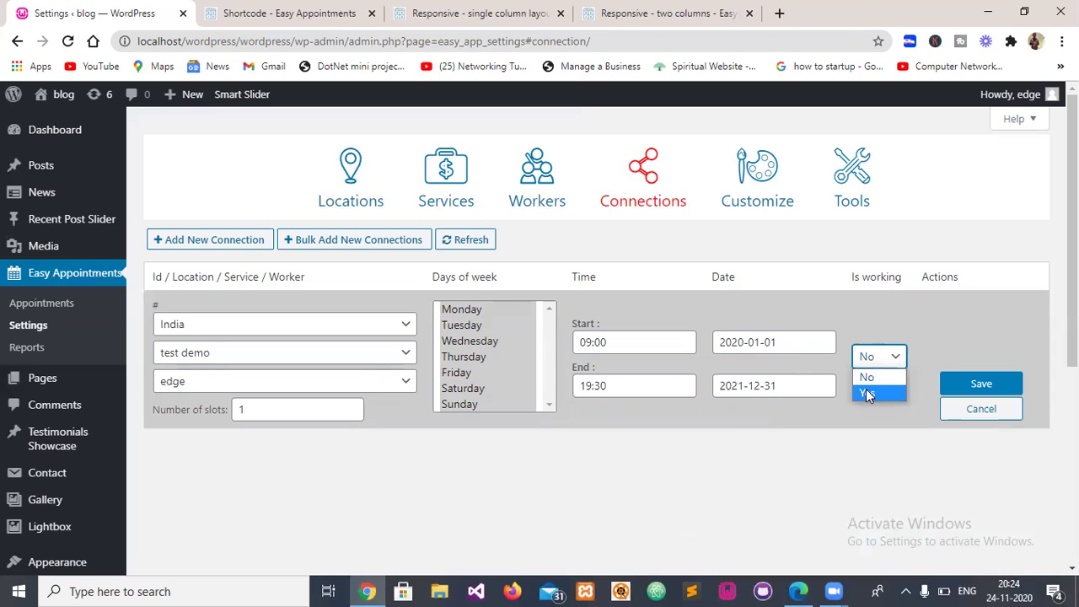
click(968, 384)
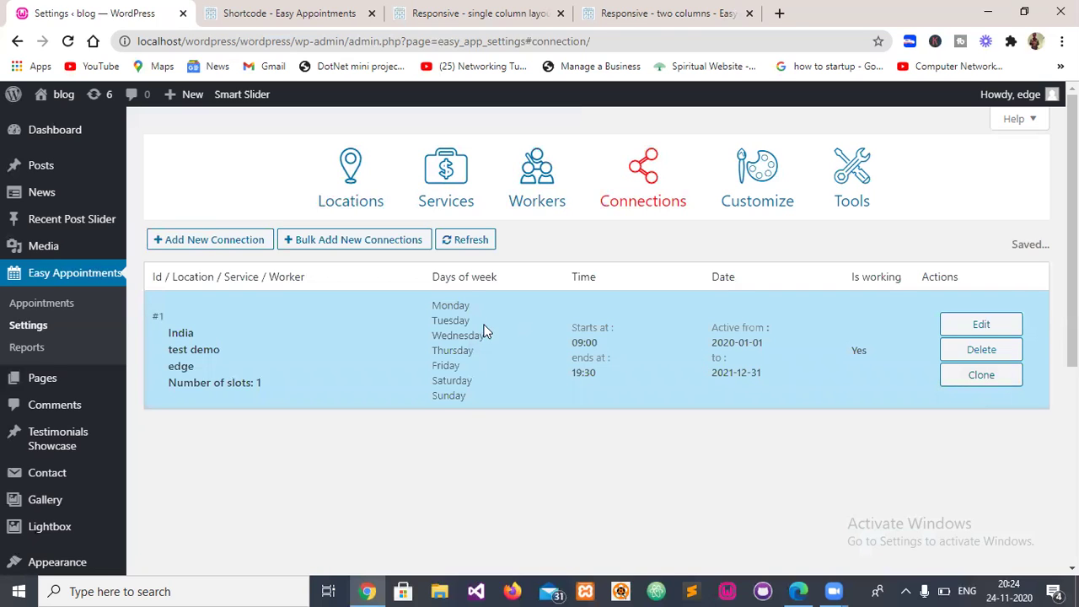
click(758, 197)
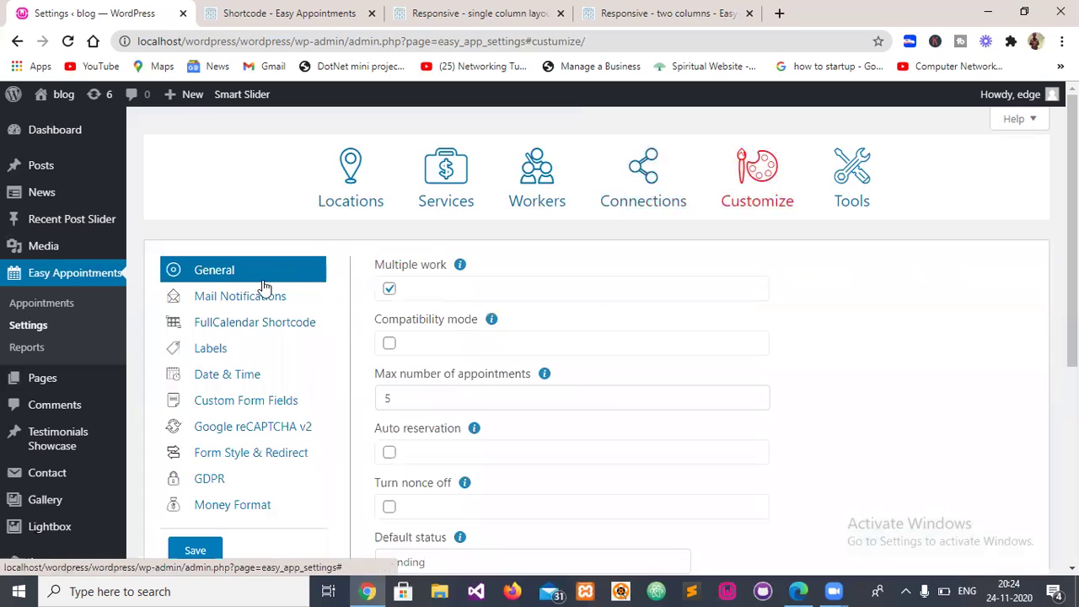
- Browse the mail notification settings and the reservation, cancelled, confirmed and admin templates
scroll(271, 280, down, 1)
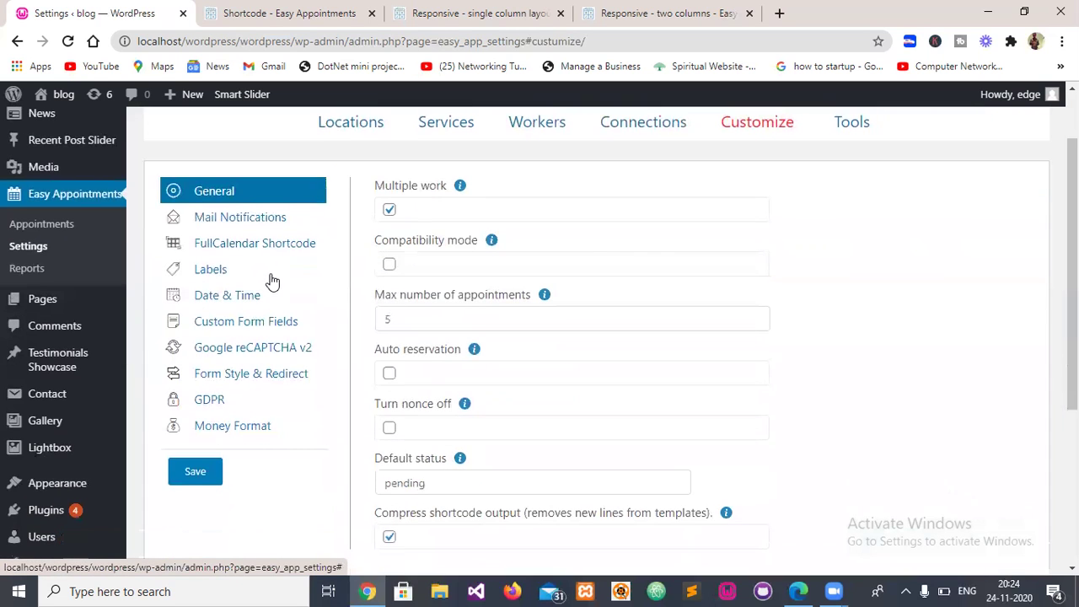
click(233, 221)
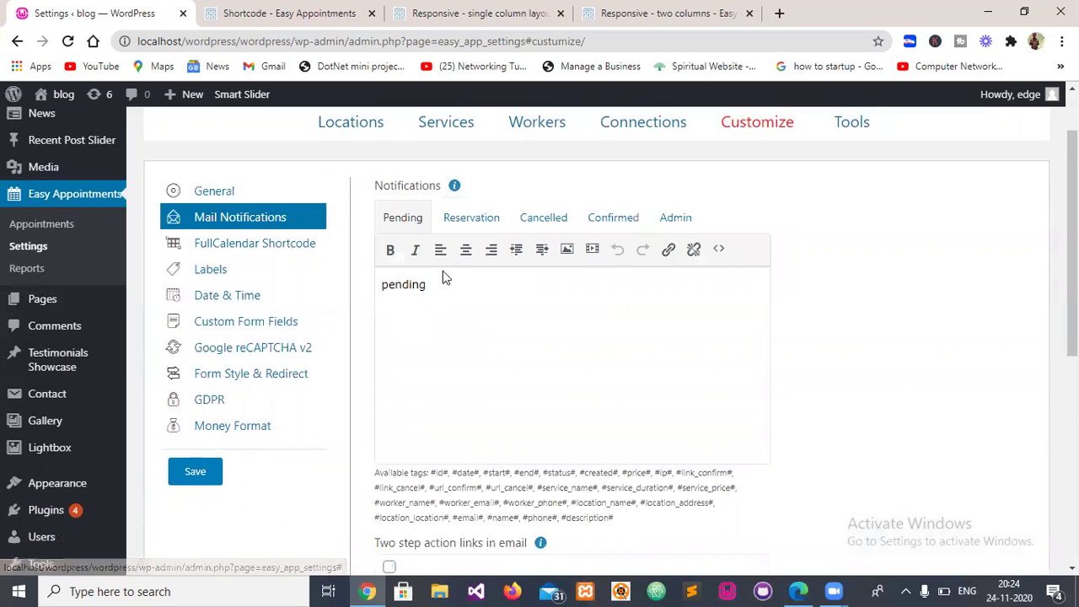
scroll(426, 303, down, 2)
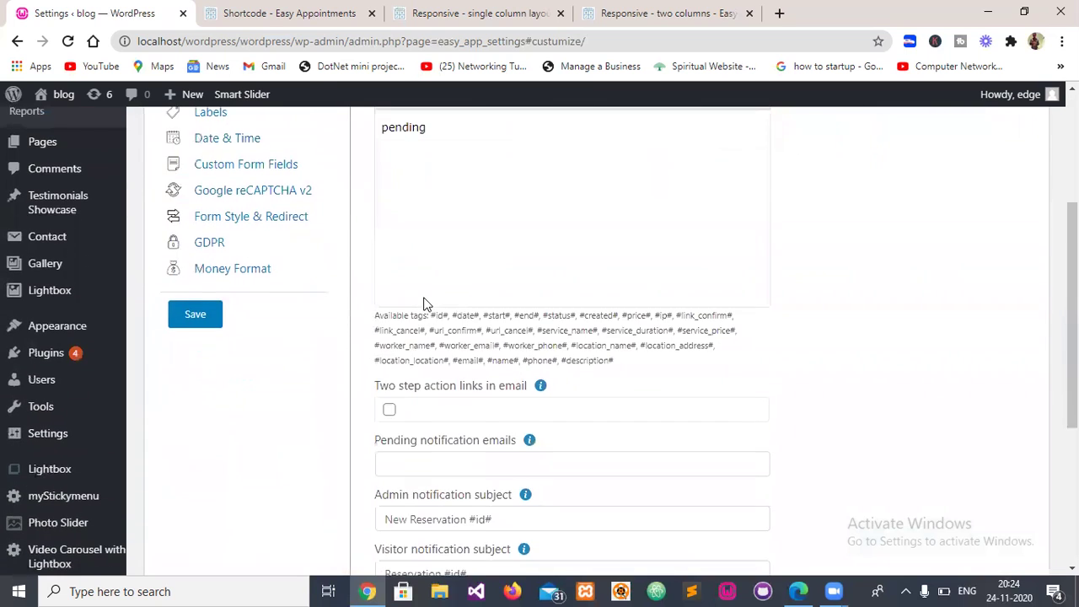
scroll(417, 302, up, 2)
click(475, 224)
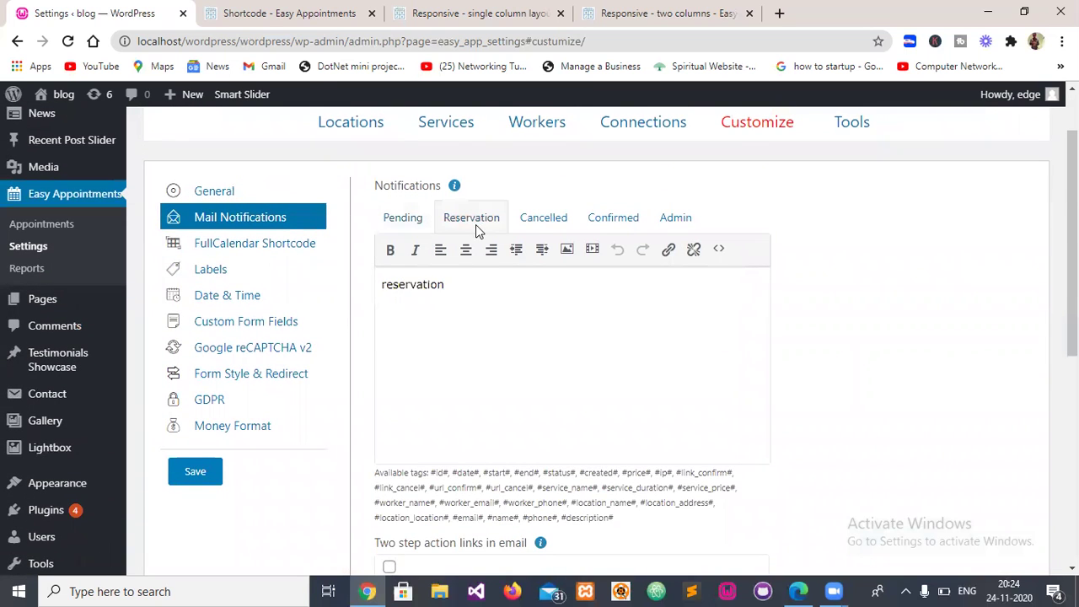
click(551, 219)
click(609, 217)
click(689, 221)
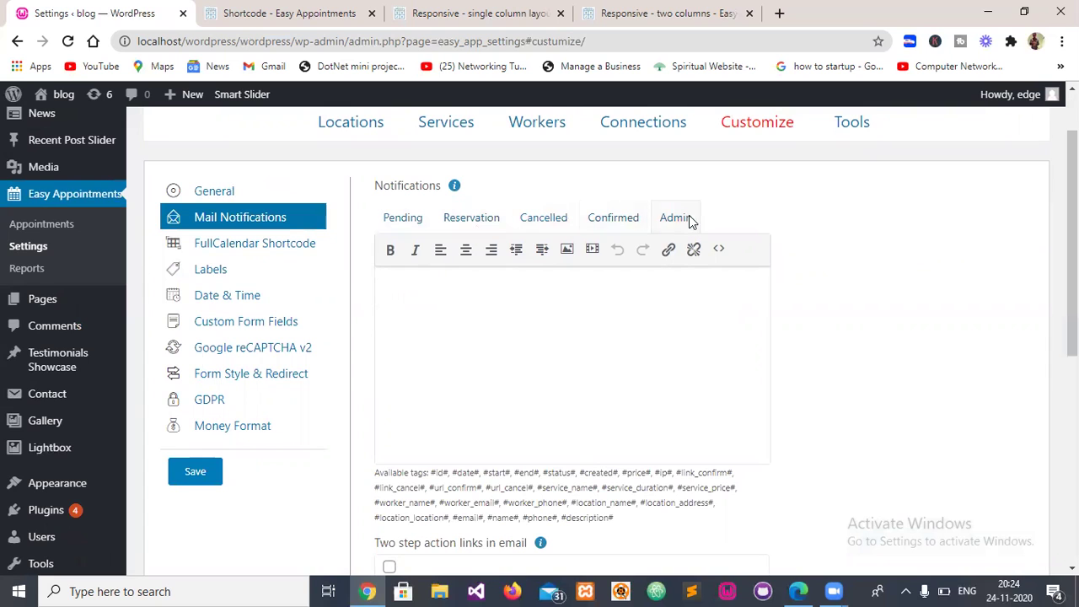
- Look through the FullCalendar, label and date-time settings, then the custom form fields
click(222, 243)
scroll(385, 338, down, 4)
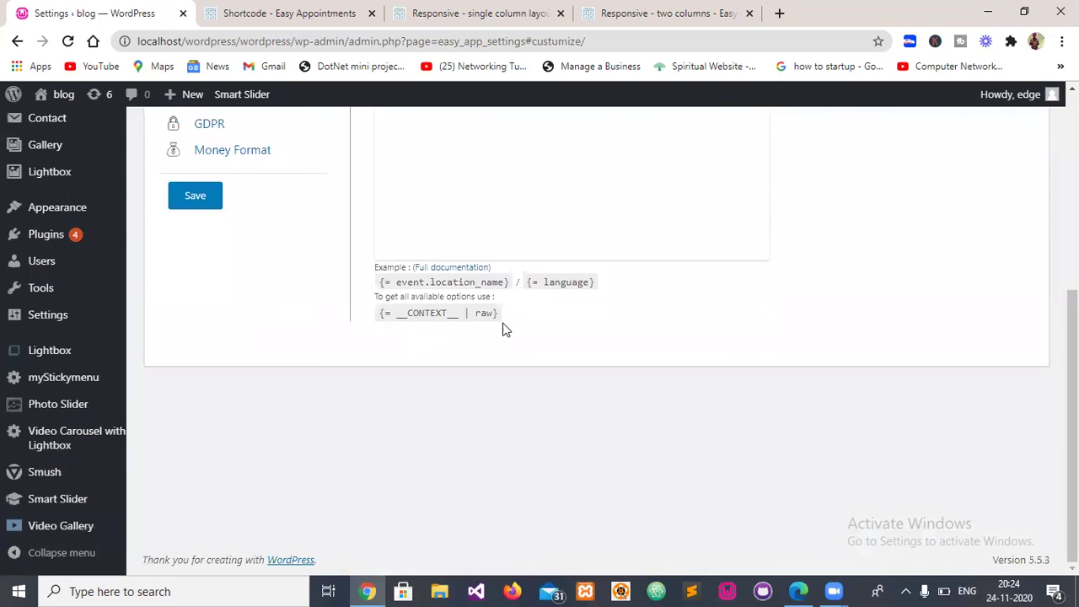
scroll(506, 328, up, 1)
scroll(337, 328, up, 2)
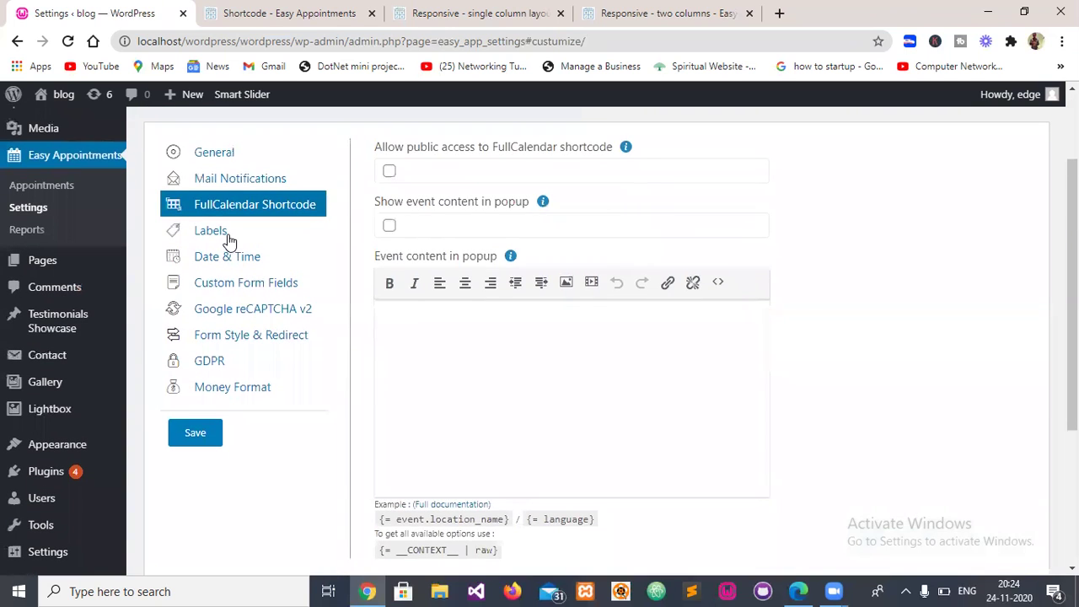
click(233, 231)
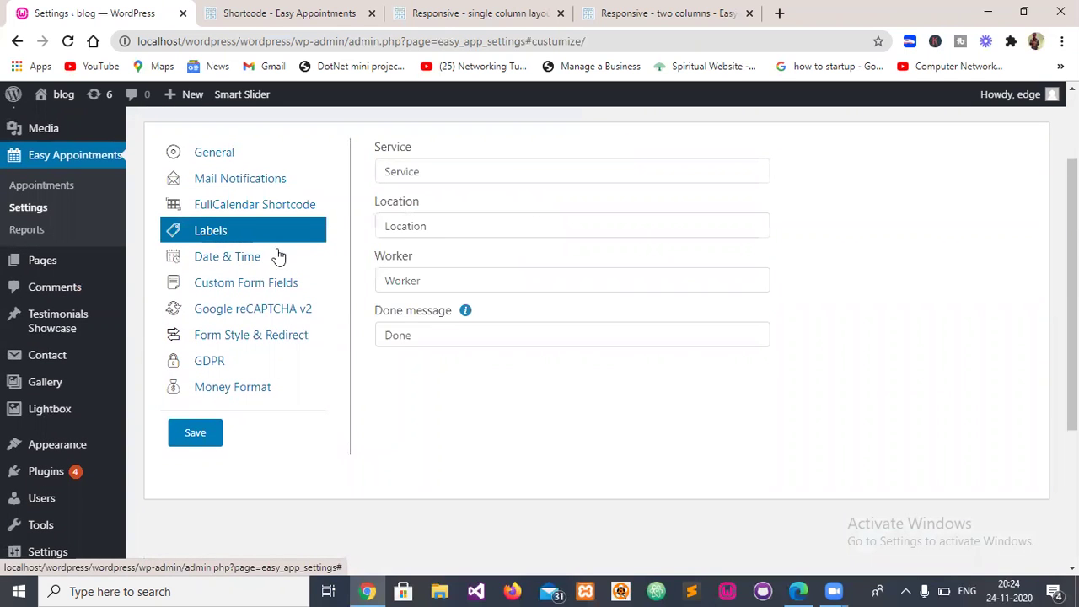
click(211, 267)
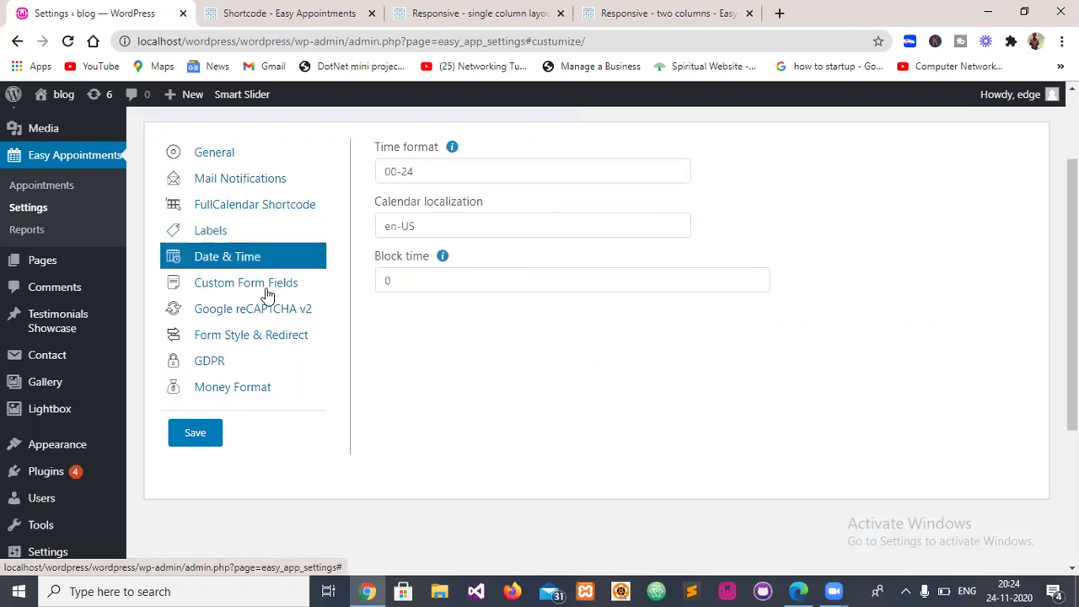
click(266, 291)
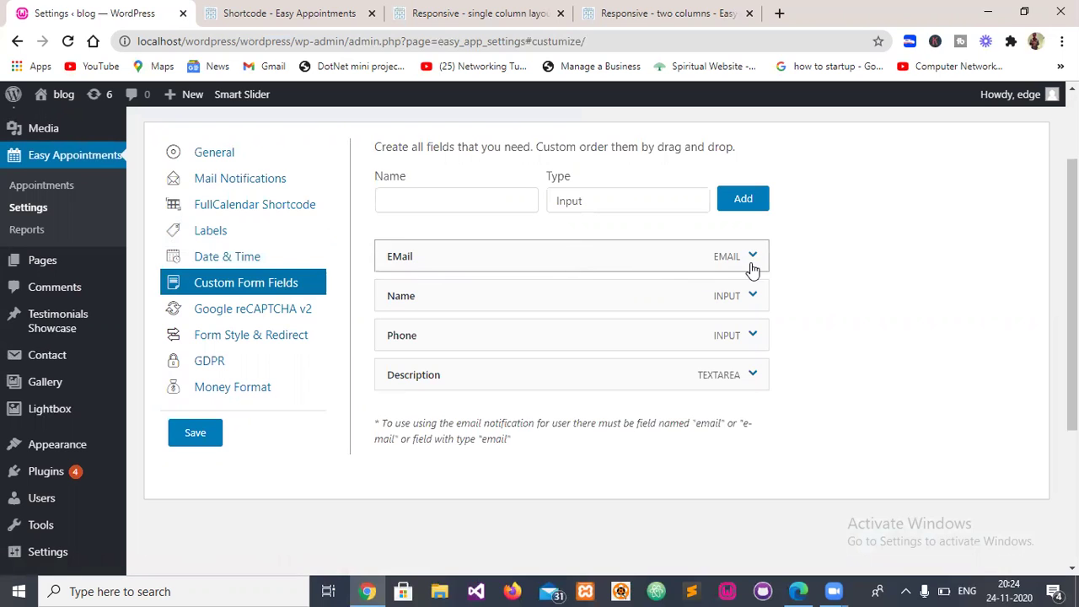
- Name the new form field 'Servises', replacing the initially typed 'Gender'
click(407, 202)
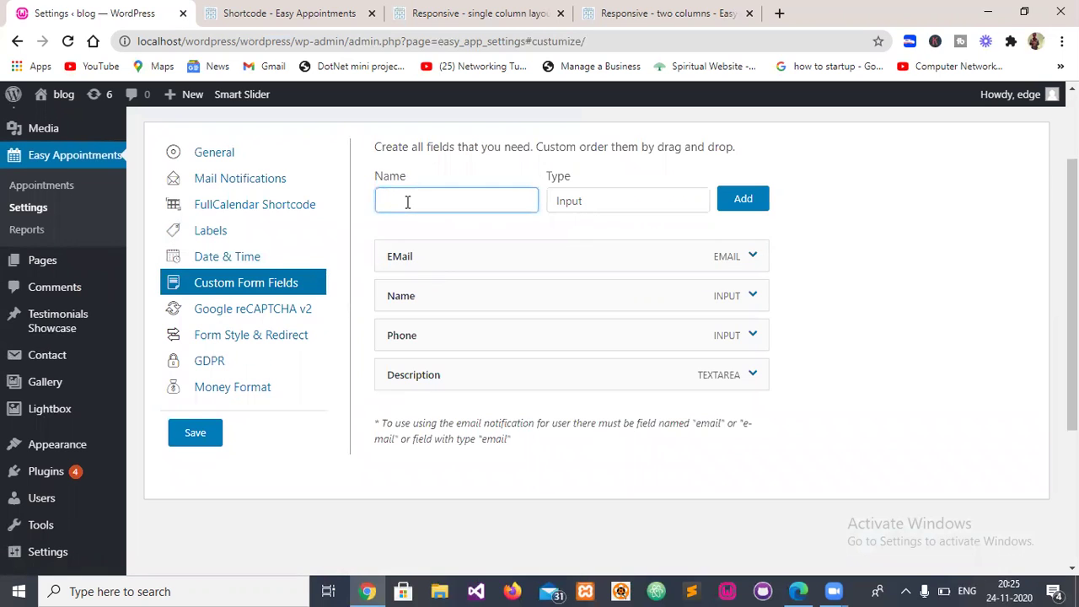
click(600, 209)
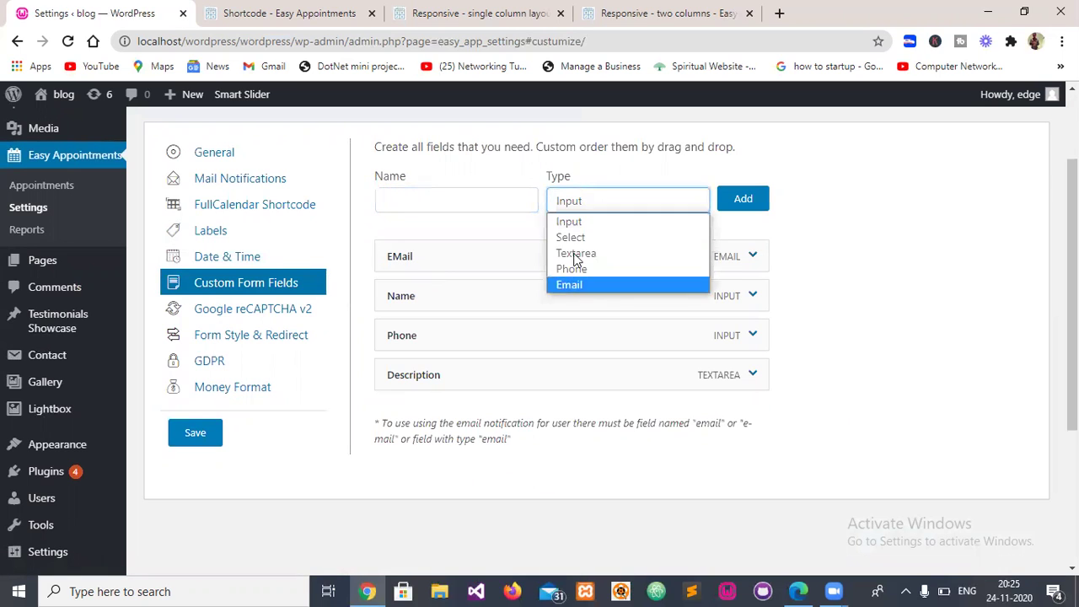
click(433, 196)
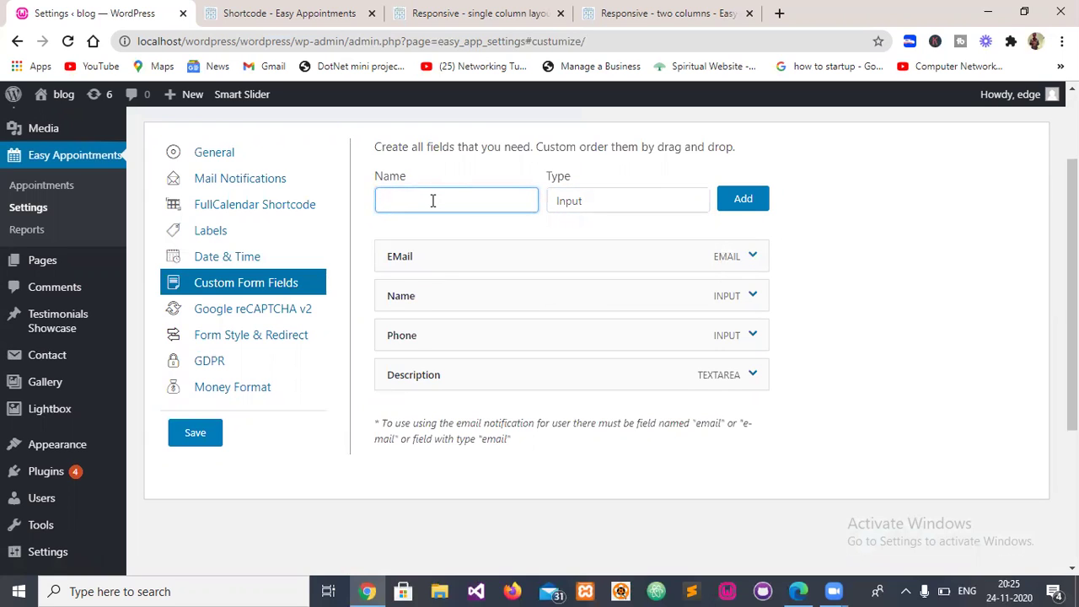
text(Gender)
key(Tab)
click(575, 209)
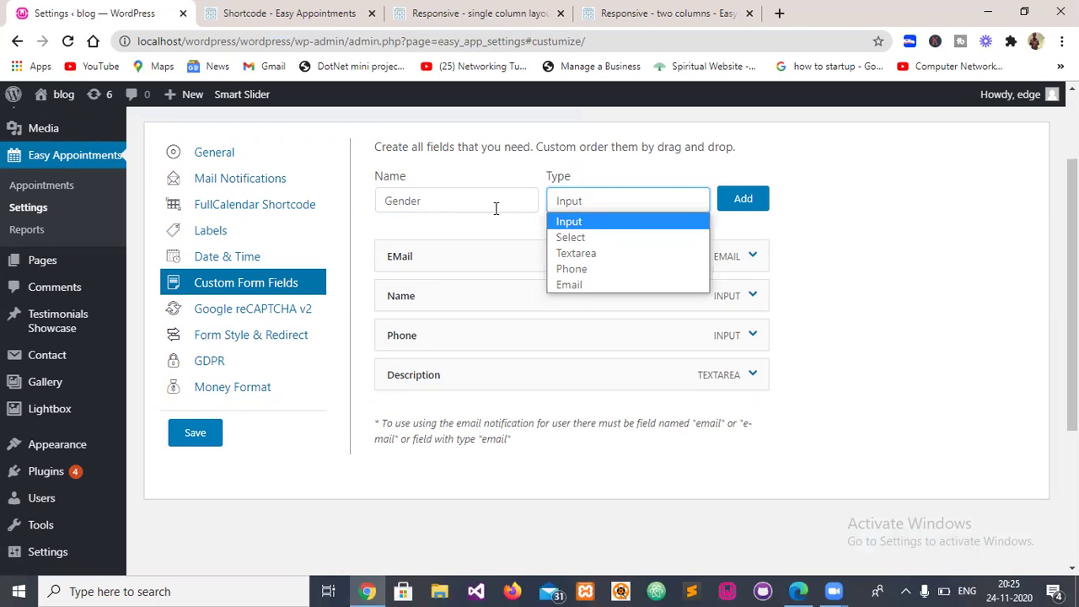
click(442, 201)
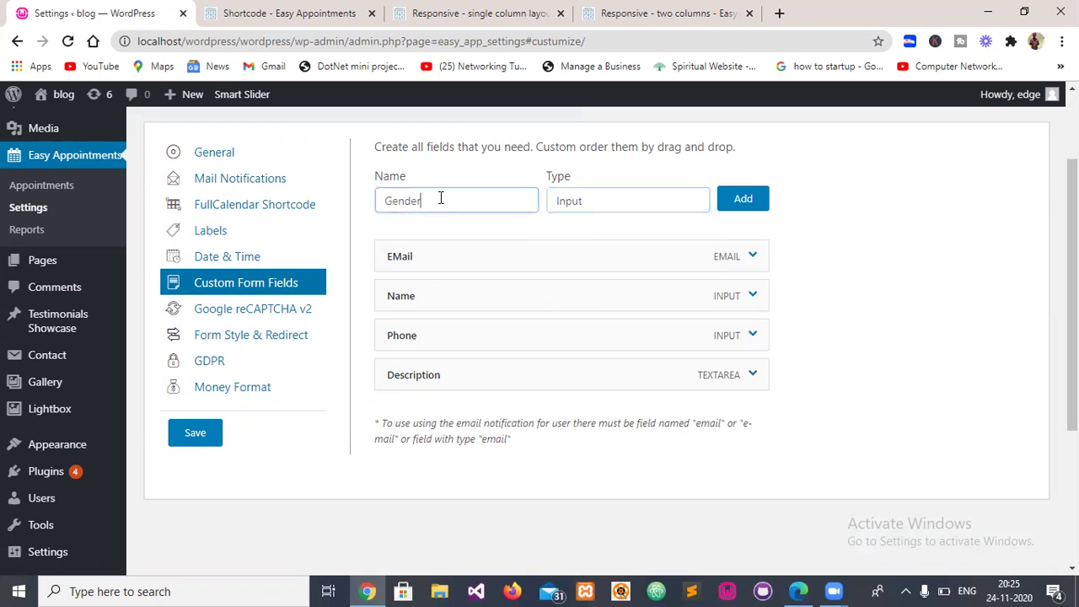
click(582, 211)
click(437, 200)
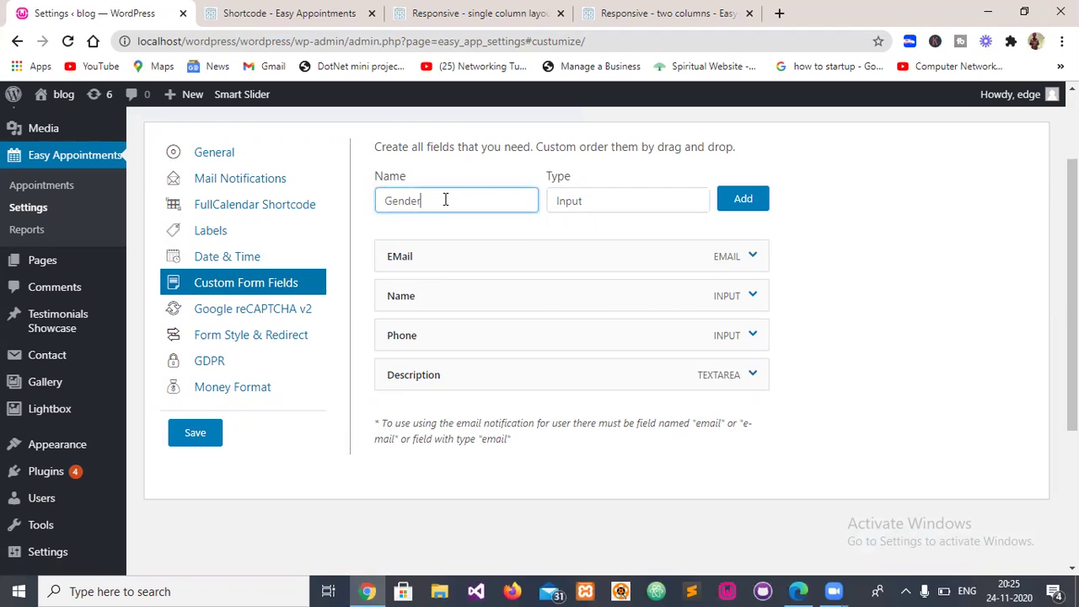
click(564, 208)
click(465, 208)
double_click(465, 208)
text(Servises)
- Make the field a Select type and add it to the form
click(564, 211)
click(570, 237)
click(742, 199)
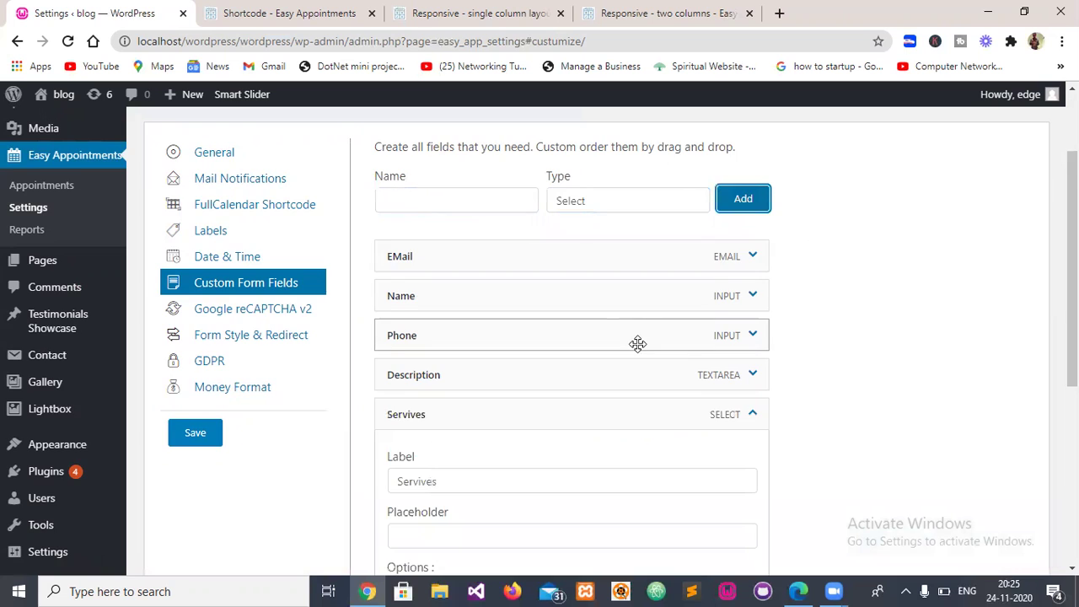
scroll(520, 337, down, 2)
scroll(449, 324, down, 3)
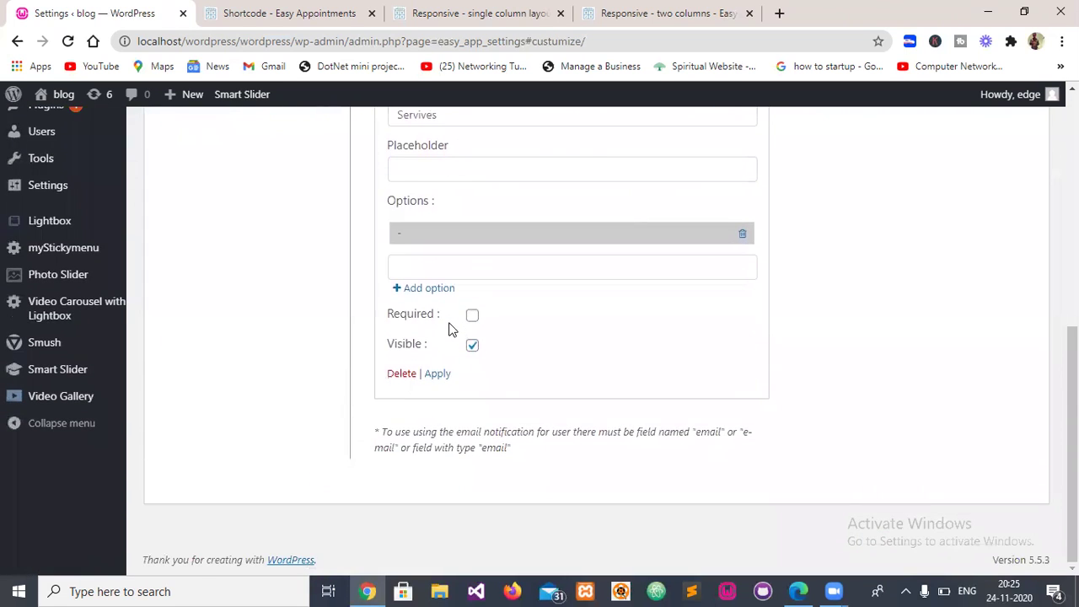
scroll(453, 325, up, 1)
scroll(430, 278, up, 1)
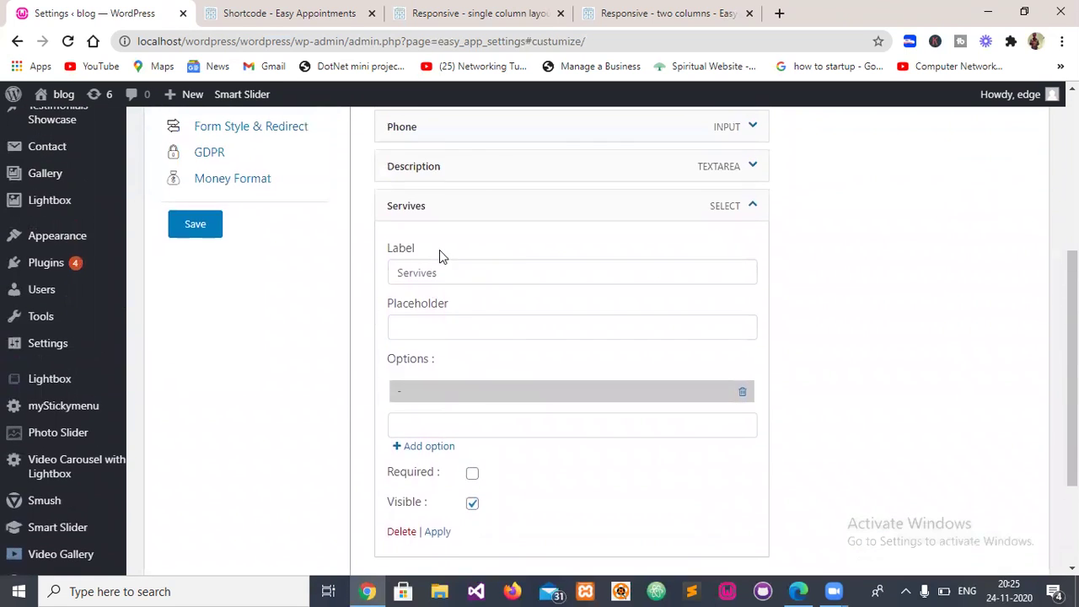
- Correct the new field's label to 'Services' and collapse its details
click(429, 270)
scroll(456, 267, down, 1)
scroll(455, 268, up, 3)
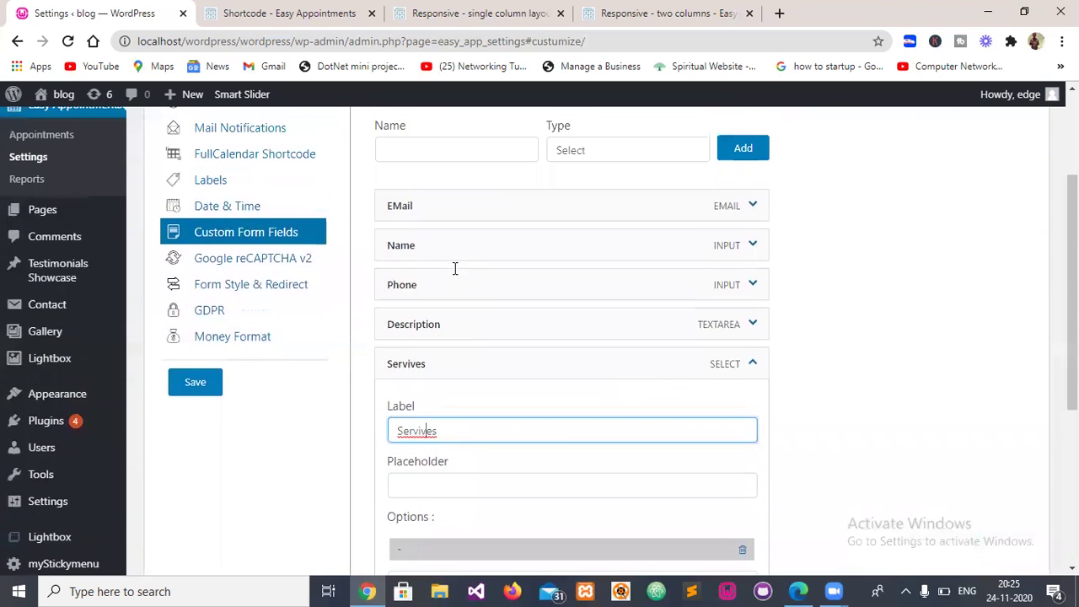
scroll(453, 268, up, 2)
scroll(453, 271, down, 3)
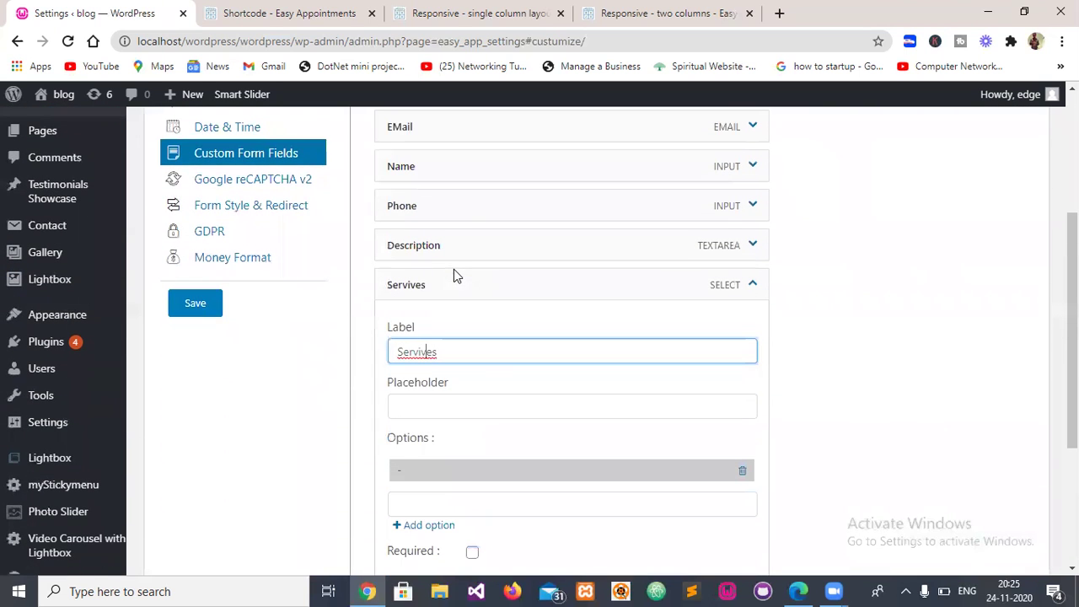
key(Delete)
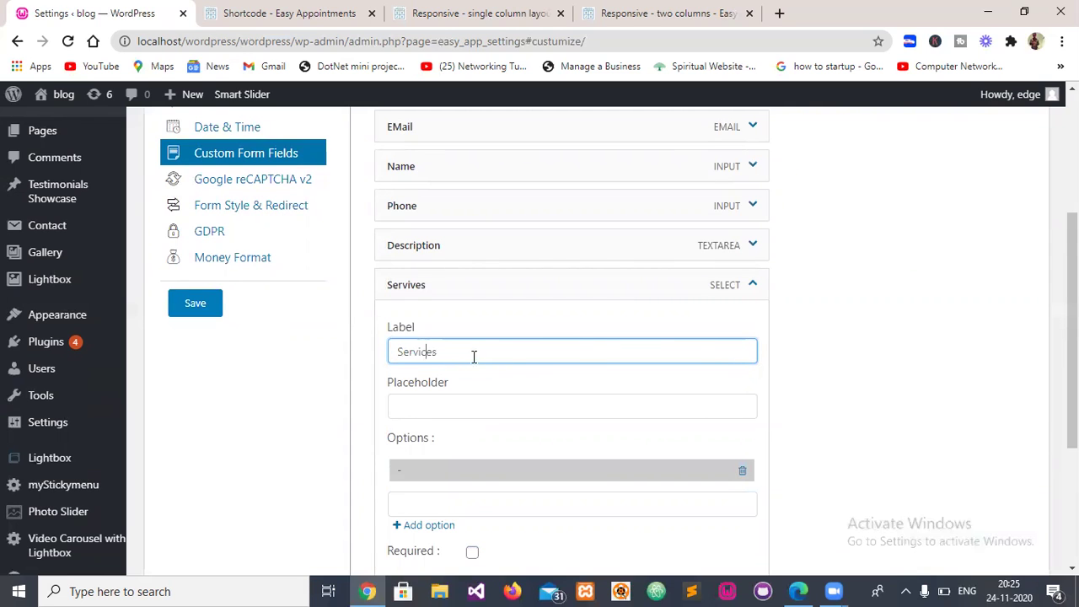
click(754, 291)
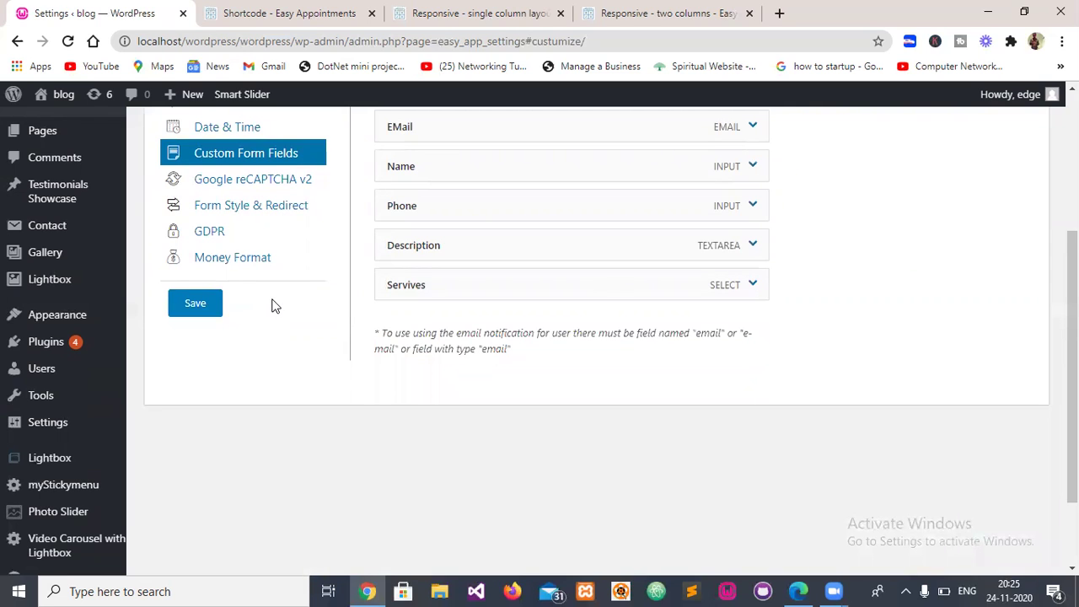
- Save the custom form field settings and dismiss the confirmation
scroll(253, 302, up, 1)
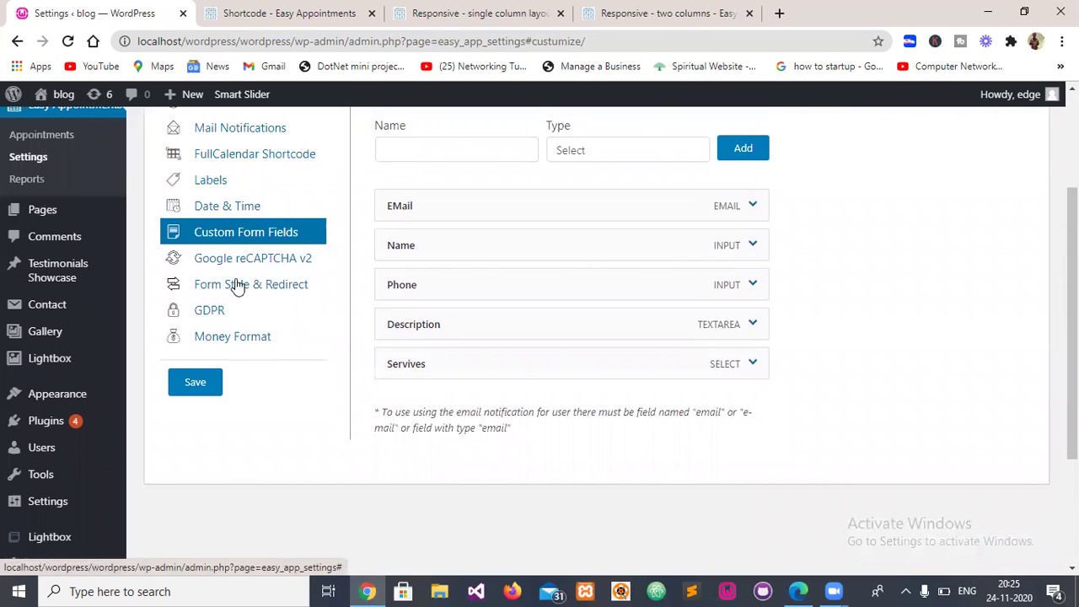
scroll(318, 276, up, 1)
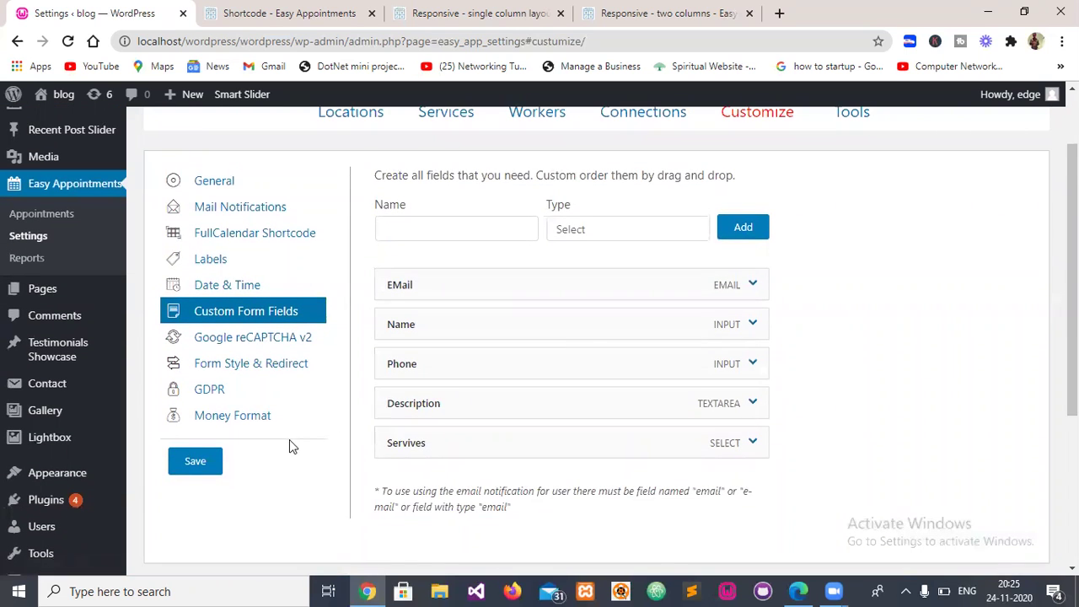
click(208, 464)
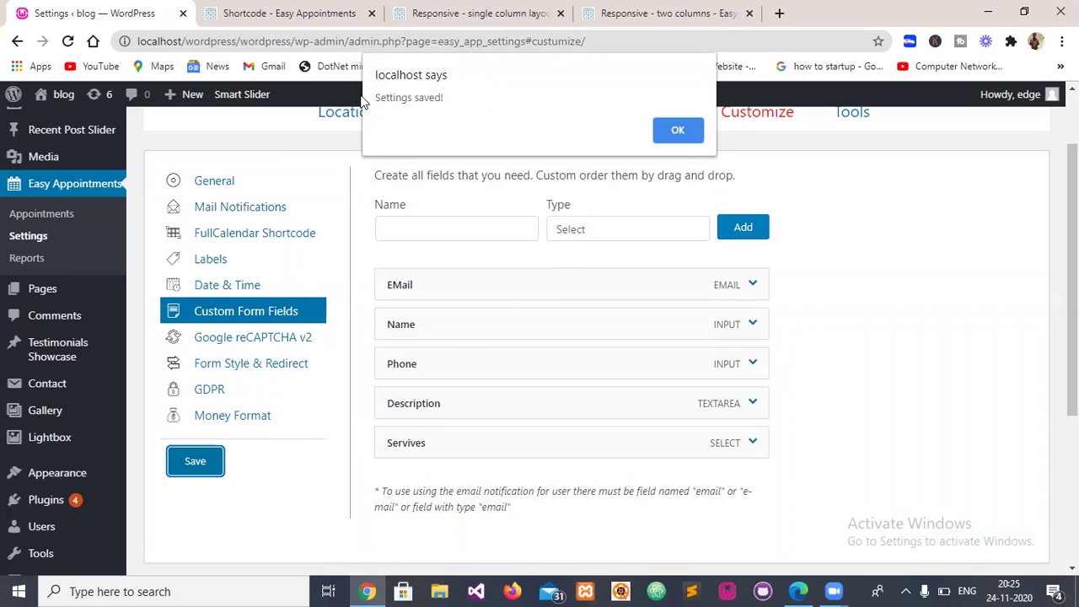
click(678, 130)
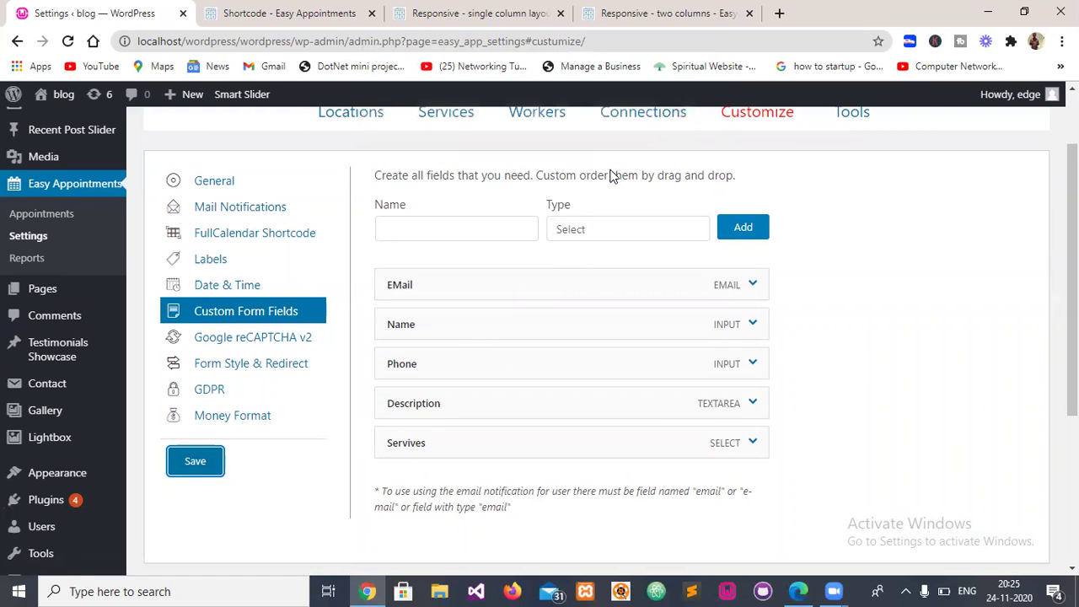
scroll(717, 185, up, 1)
- Open the Easy Appointments Tools tab and review its Test Email and Error log sections
click(847, 180)
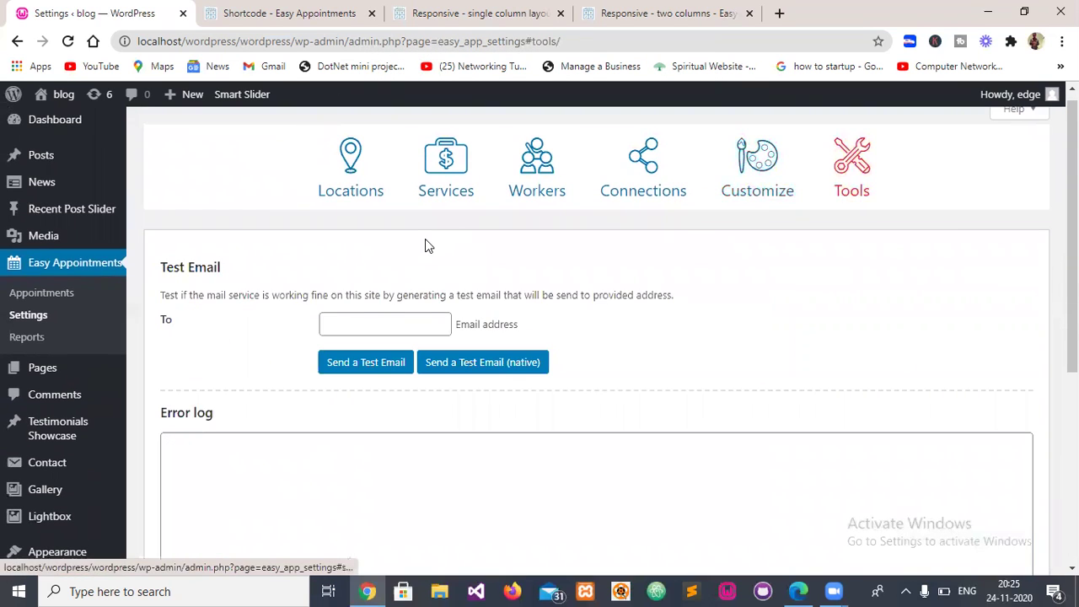
scroll(425, 240, down, 1)
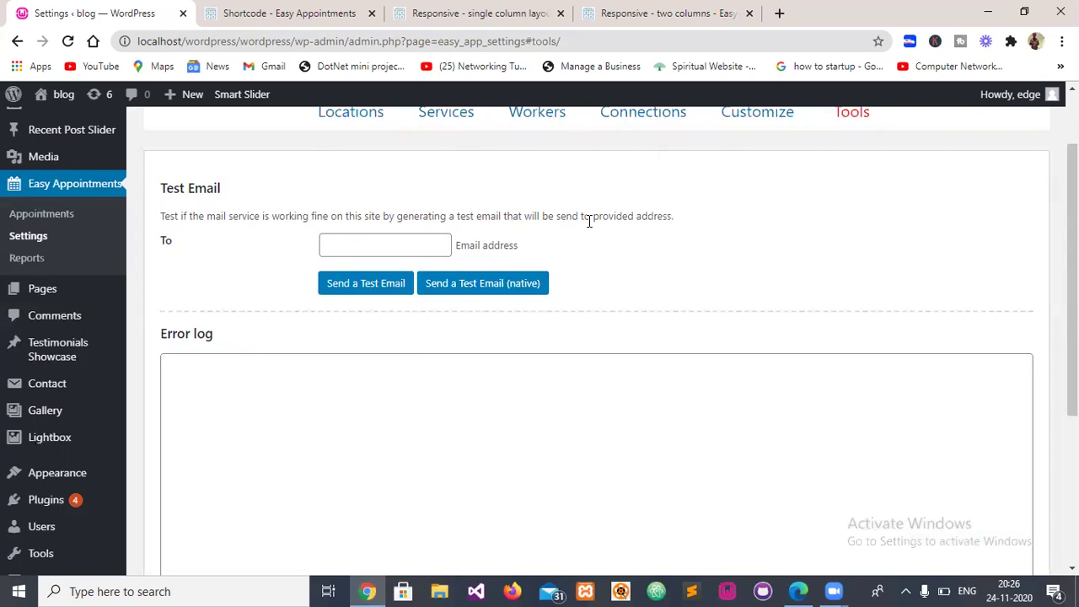
scroll(270, 243, down, 3)
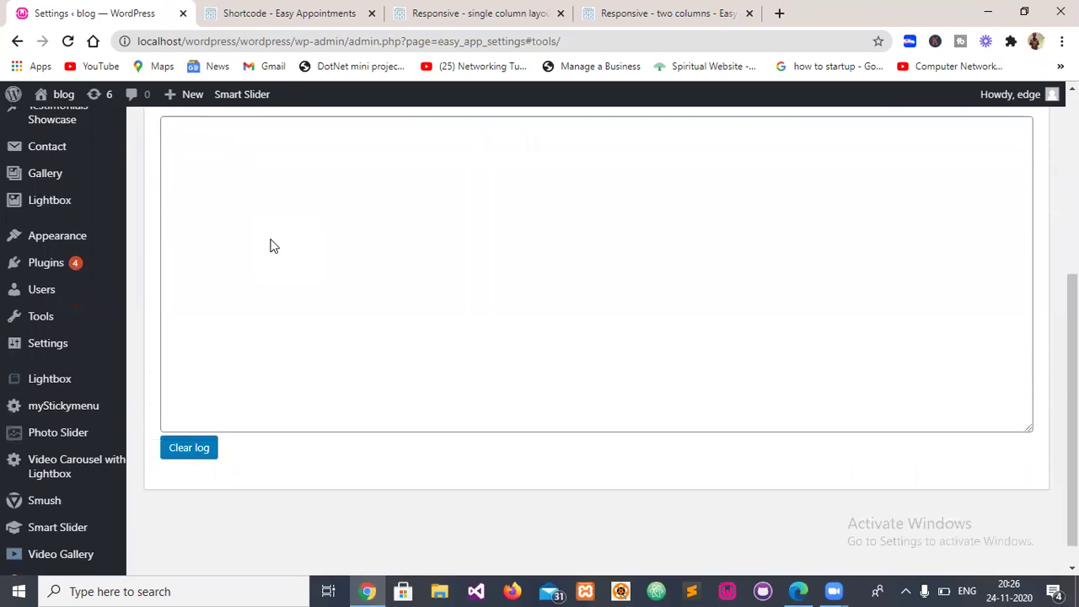
scroll(271, 244, up, 2)
scroll(267, 243, down, 2)
scroll(208, 279, up, 2)
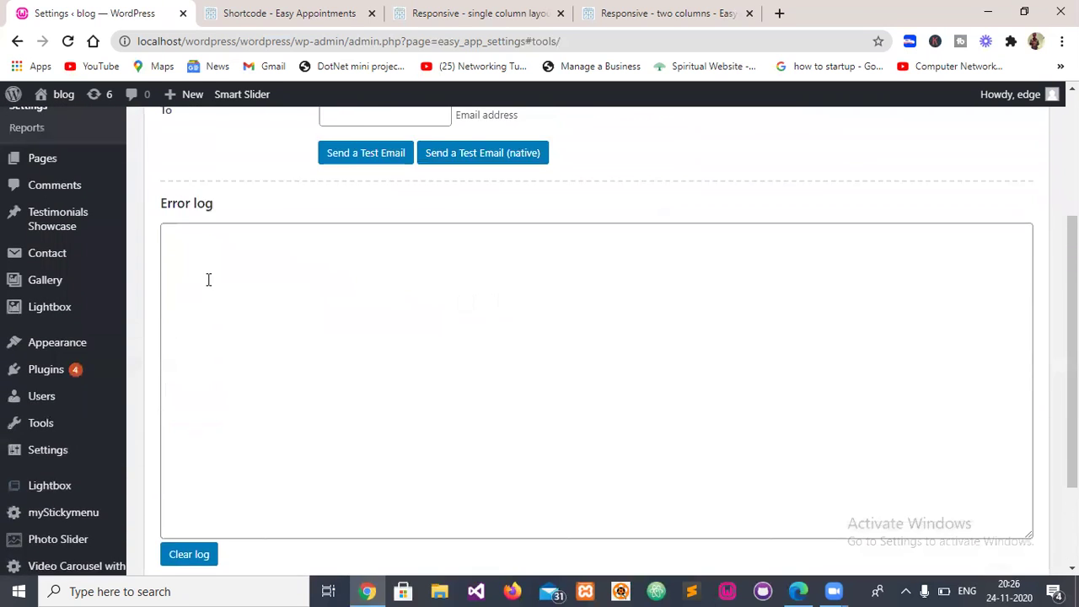
scroll(209, 279, up, 3)
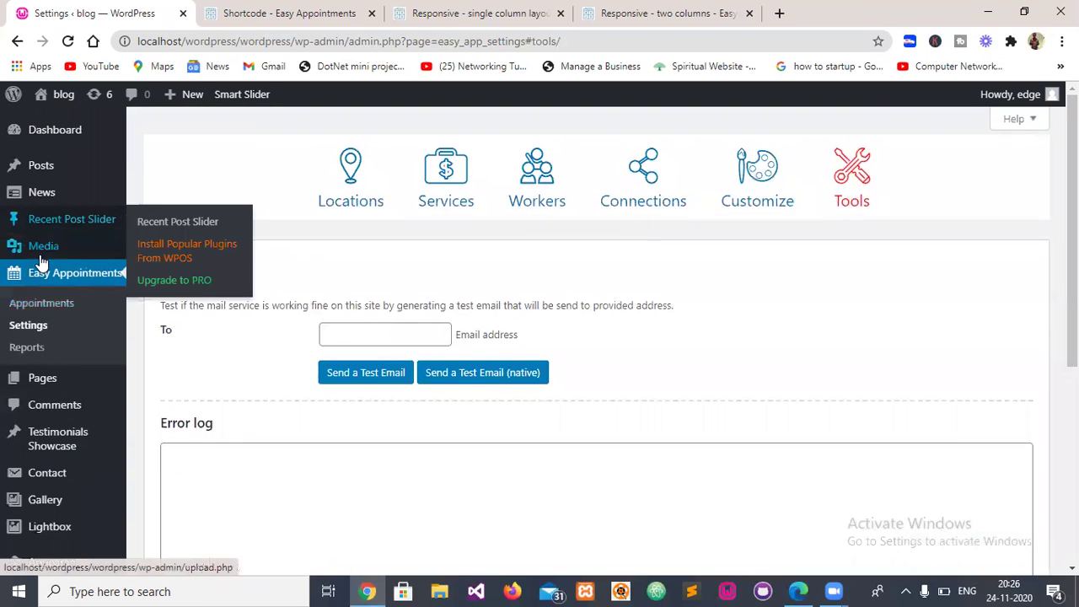
mouse_move(29, 380)
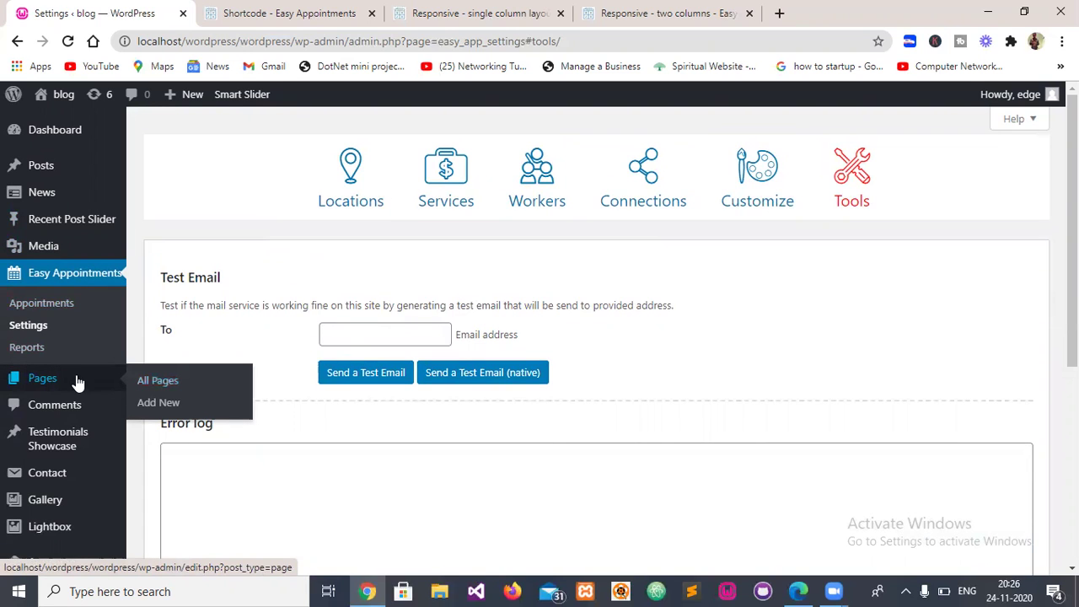
- Trash the salon and booking draft pages from the All Pages list
click(170, 388)
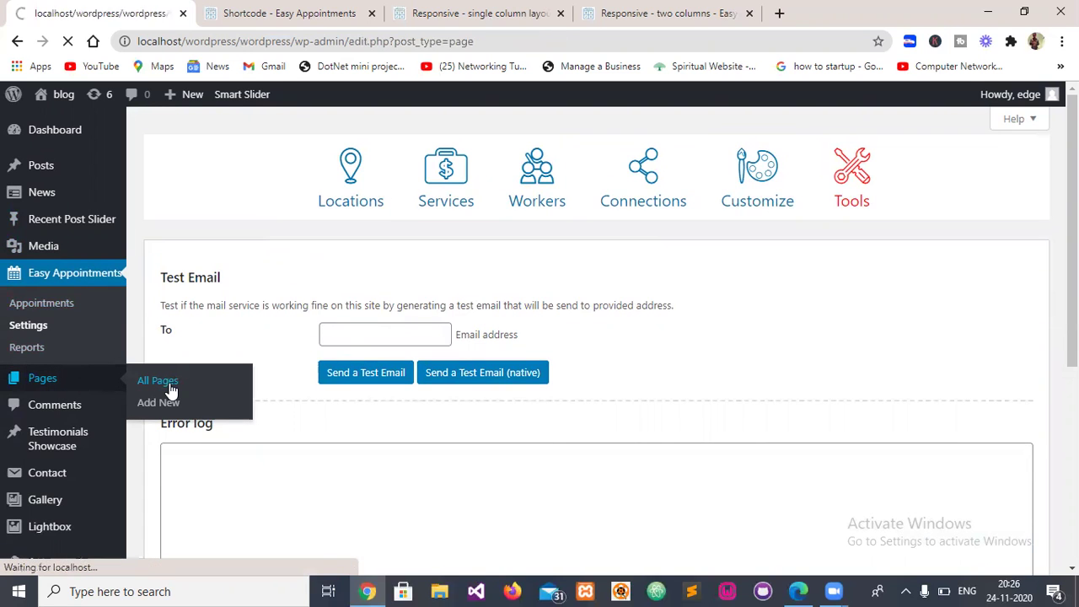
scroll(198, 337, down, 1)
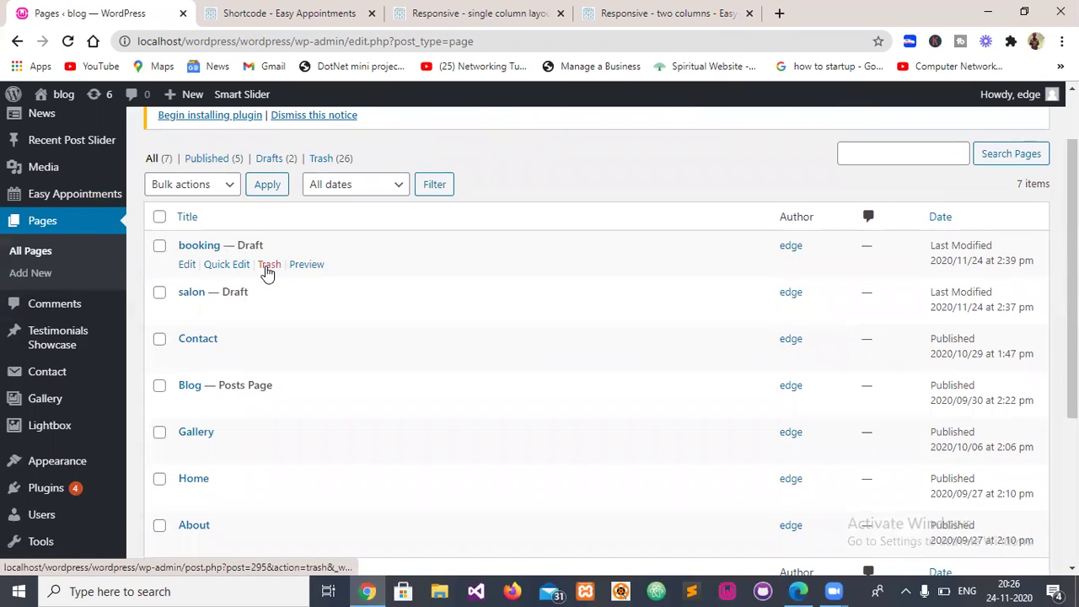
click(265, 312)
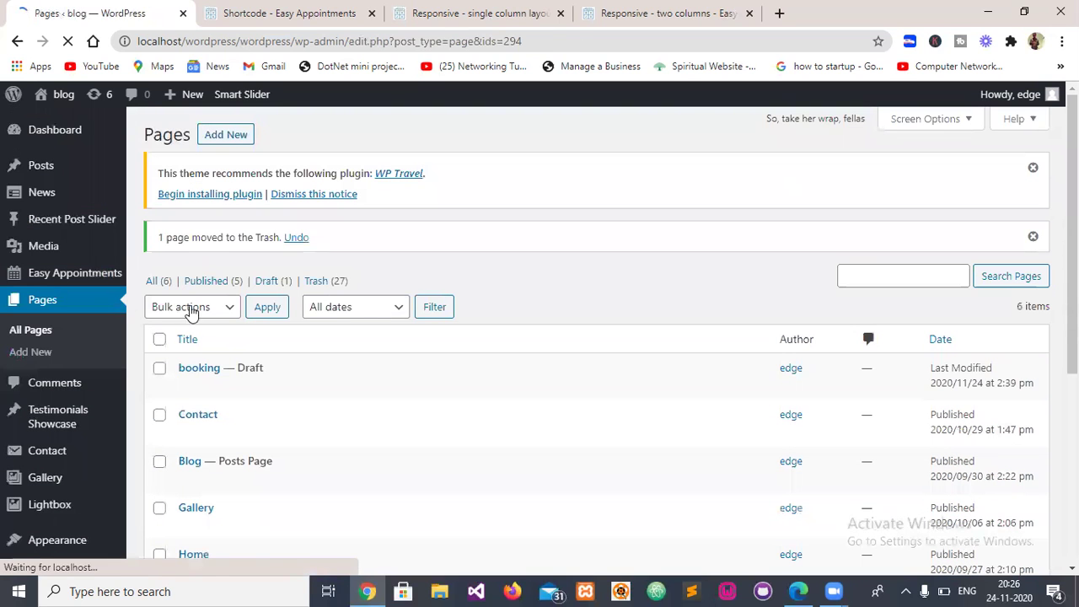
click(270, 386)
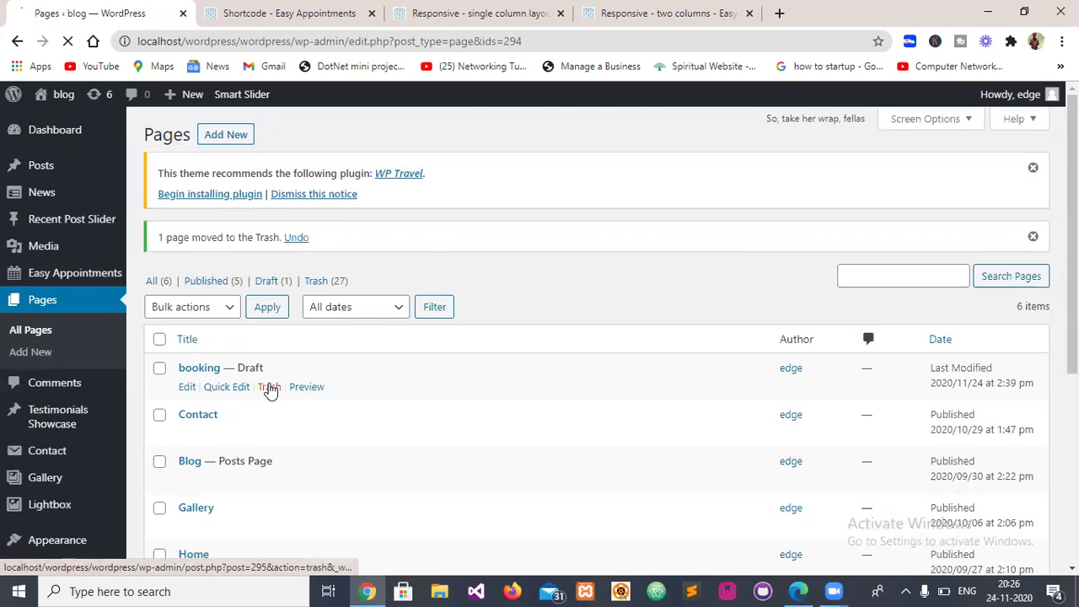
click(228, 137)
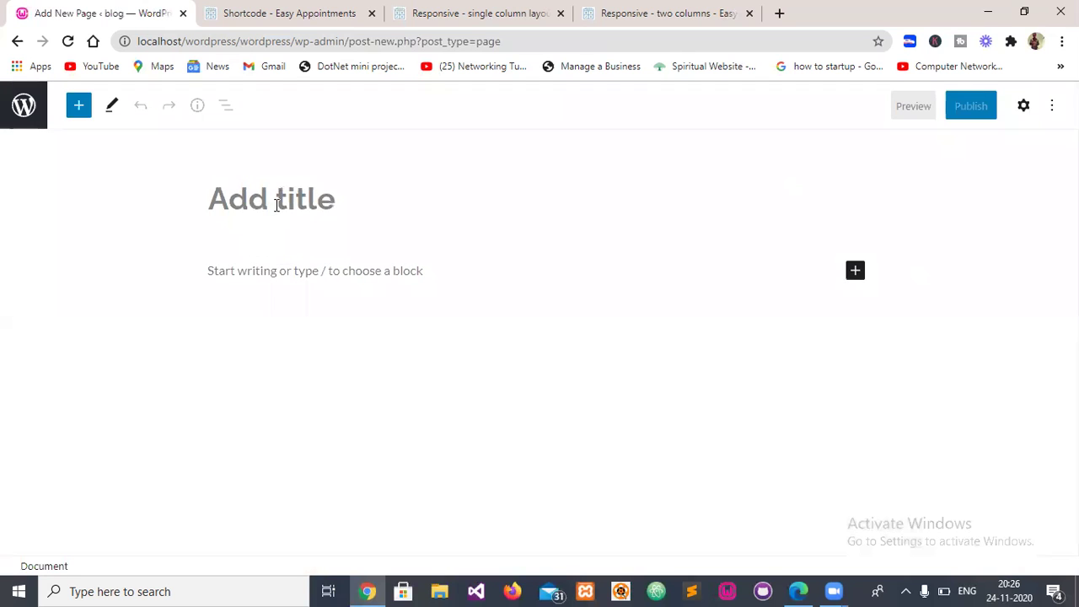
- Type the page title 'Booking Easy Appointments', fixing its misspelled ending
text(B)
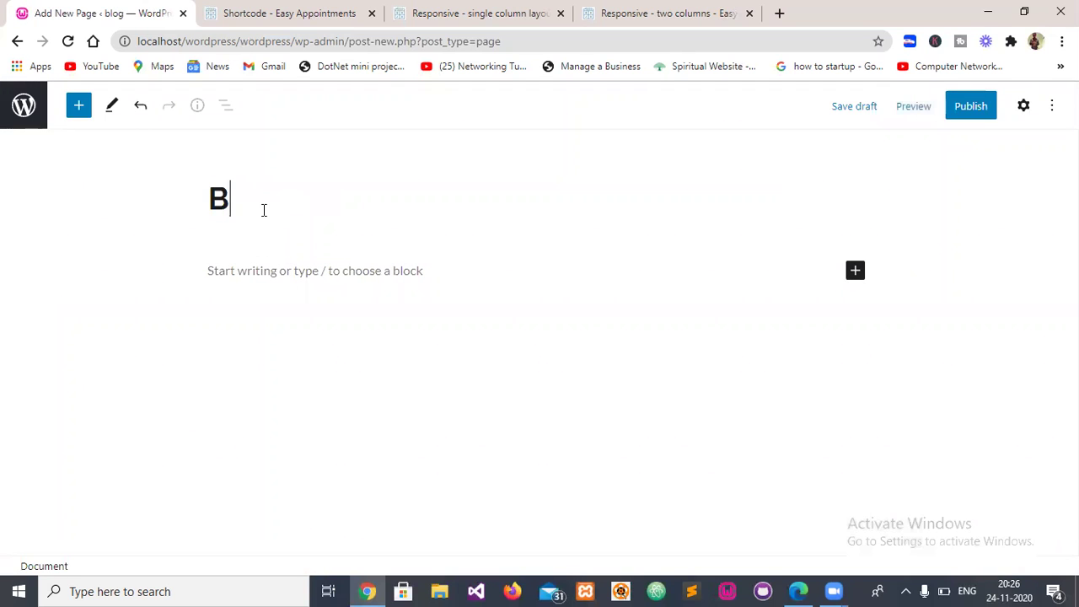
text(ooking )
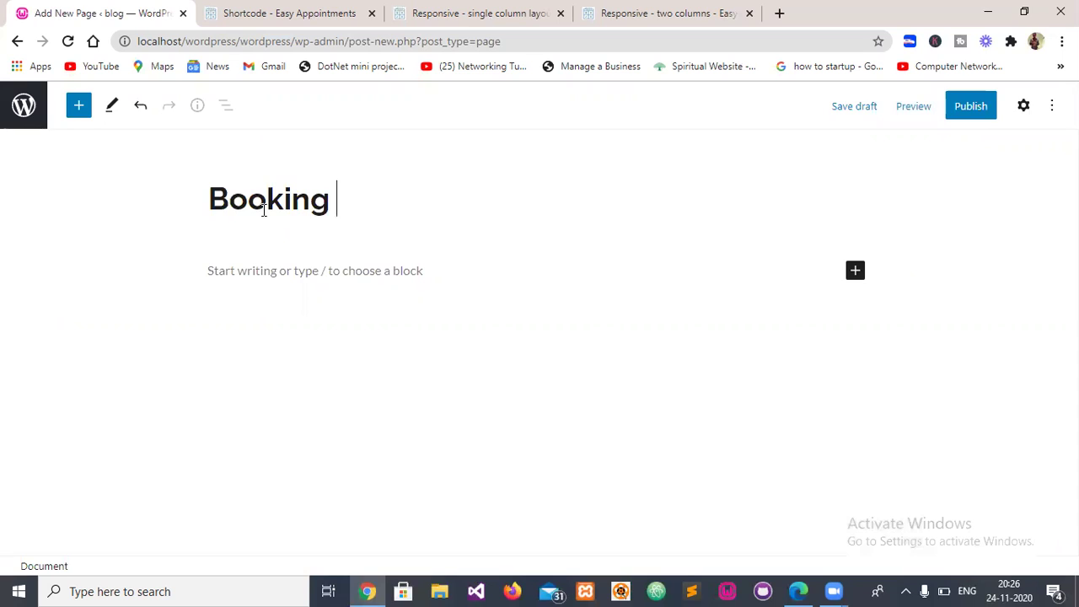
text(Easy Ap)
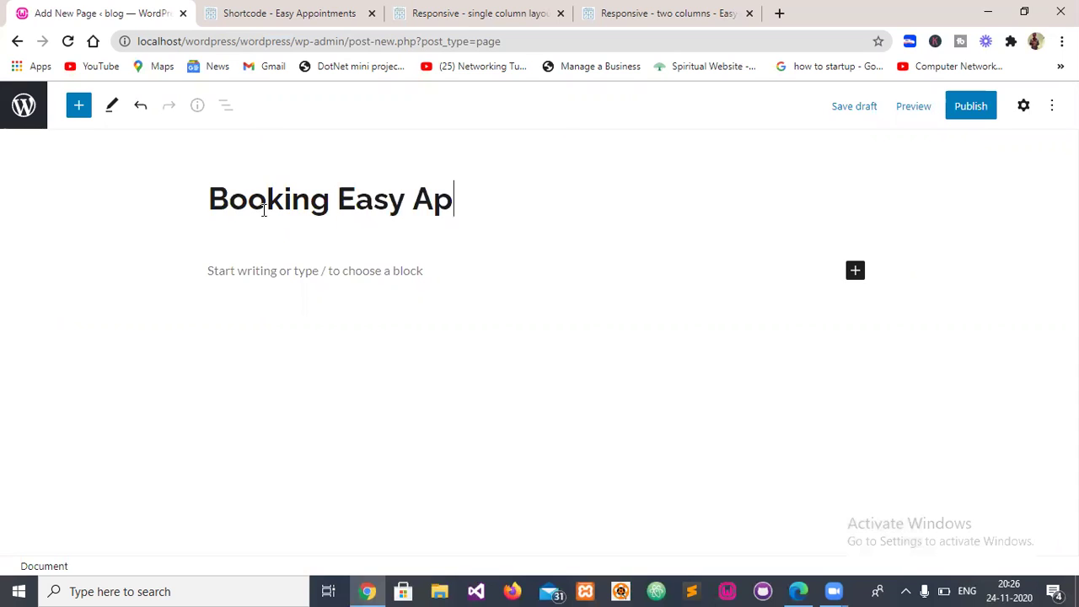
text(poinm)
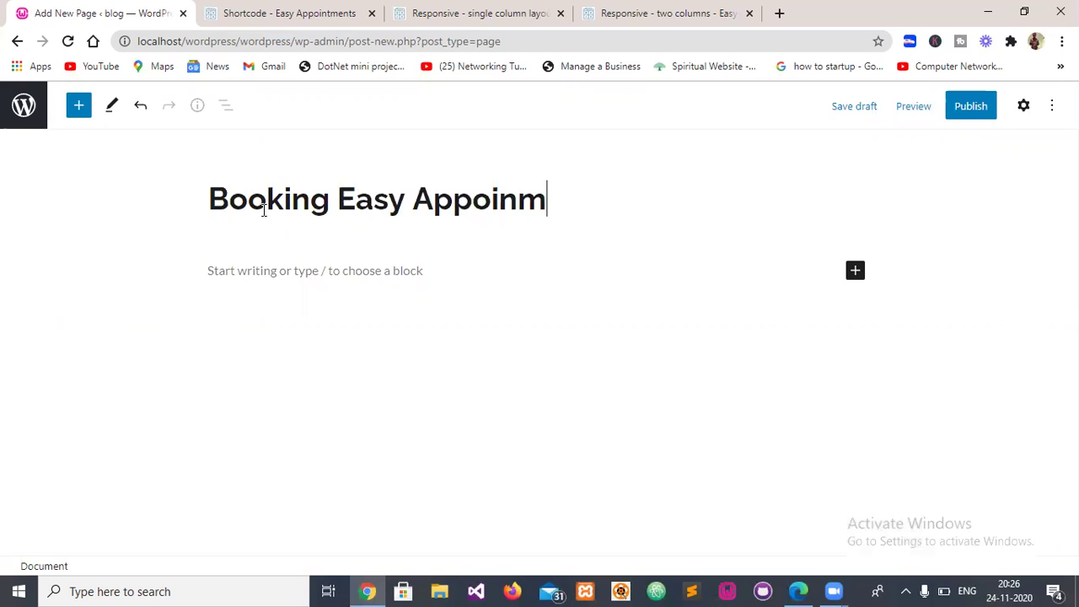
text(enst)
key(BackSpace)
key(BackSpace)
text(ts)
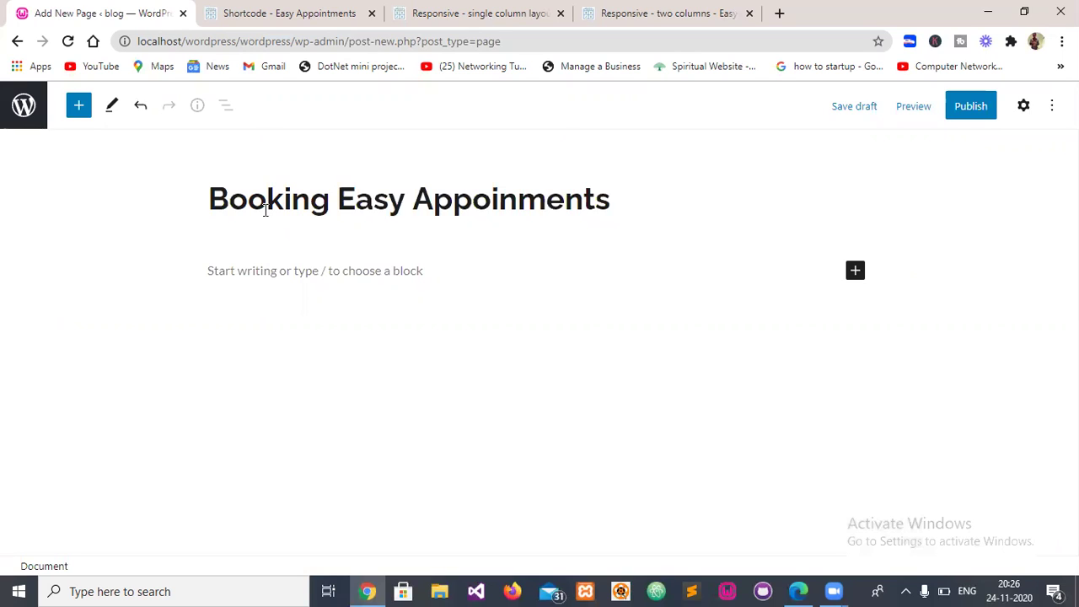
click(244, 278)
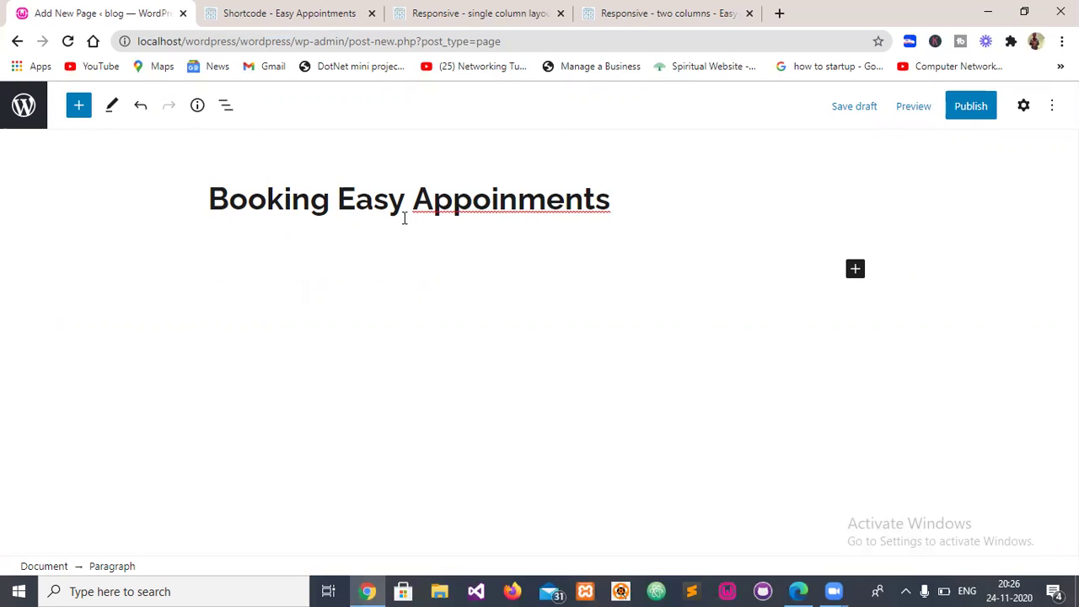
- Change the last title word to 'Appointment' and bring up the Easy Appointments shortcode page
drag(617, 201, 619, 214)
text(appointment)
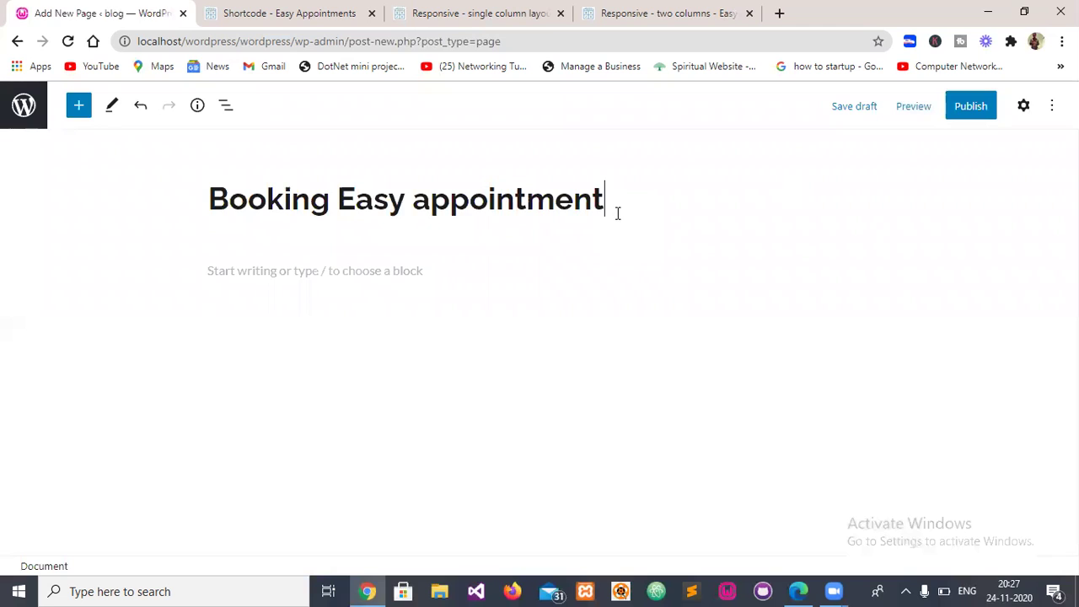
key(BackSpace)
text(A)
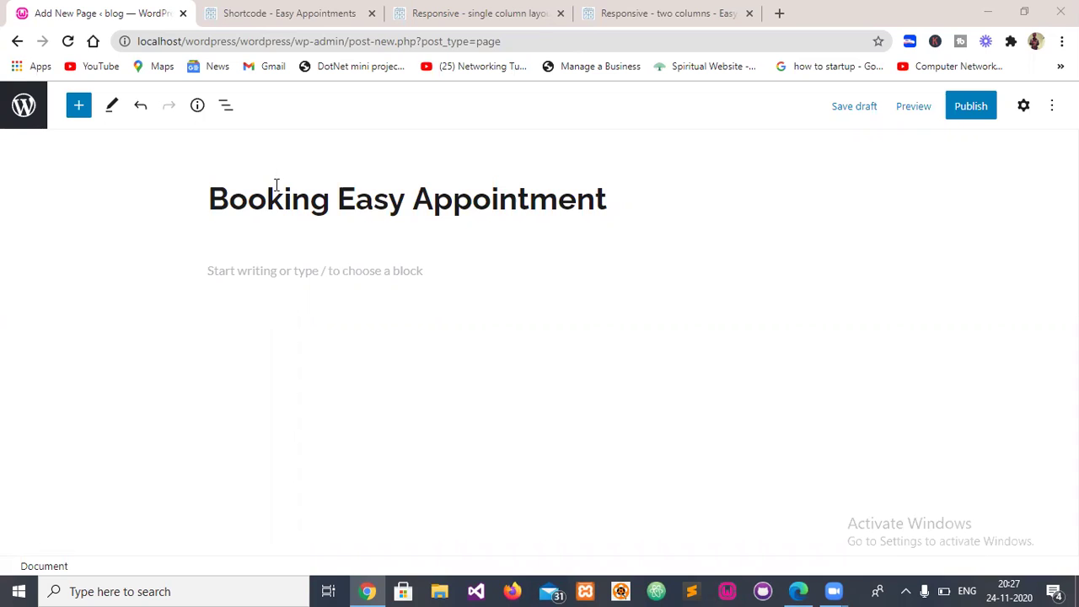
click(308, 11)
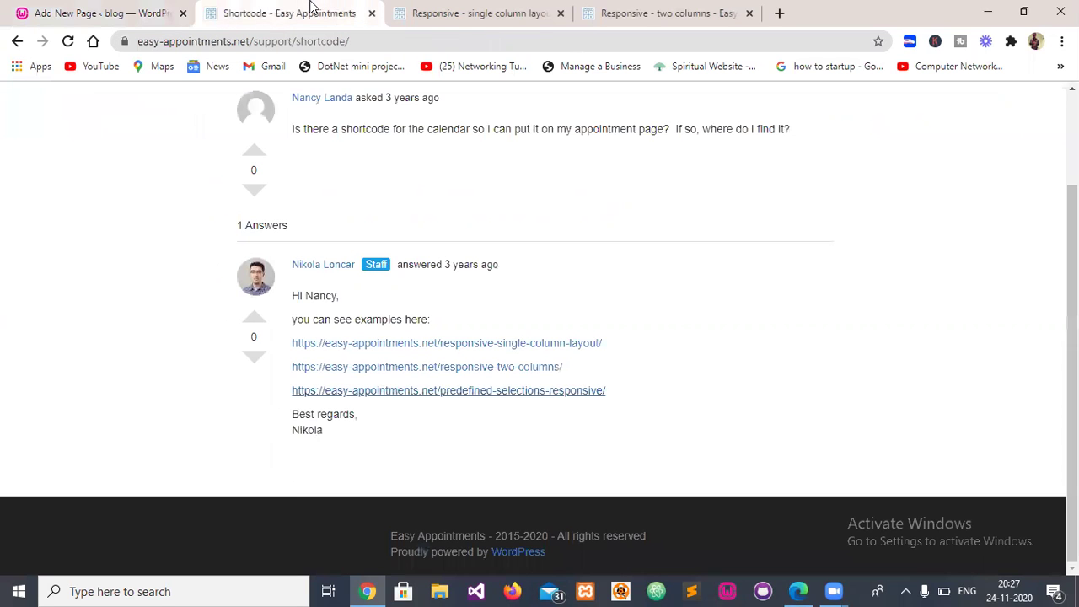
- Copy the single-column shortcode [ea_bootstrap scroll_off="true"] and return to the page editor
click(476, 13)
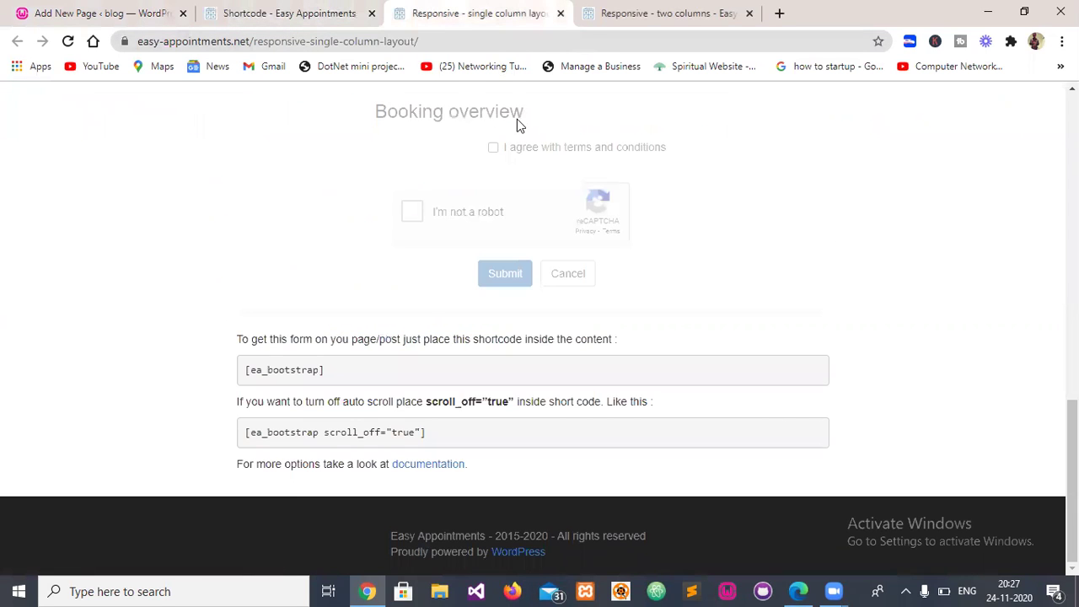
drag(426, 433, 240, 436)
key(ctrl+c)
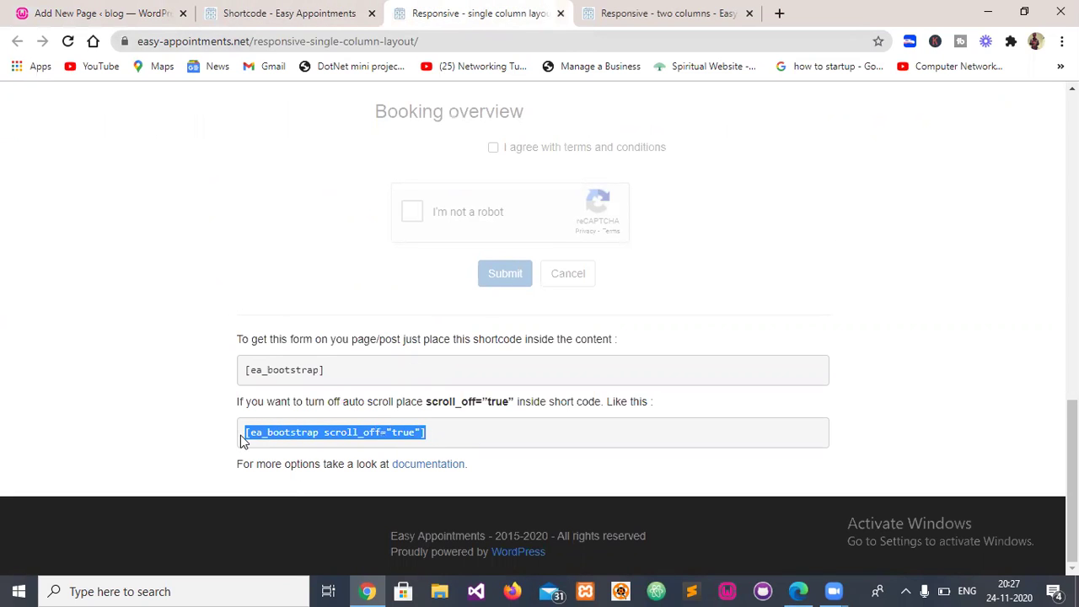
click(104, 12)
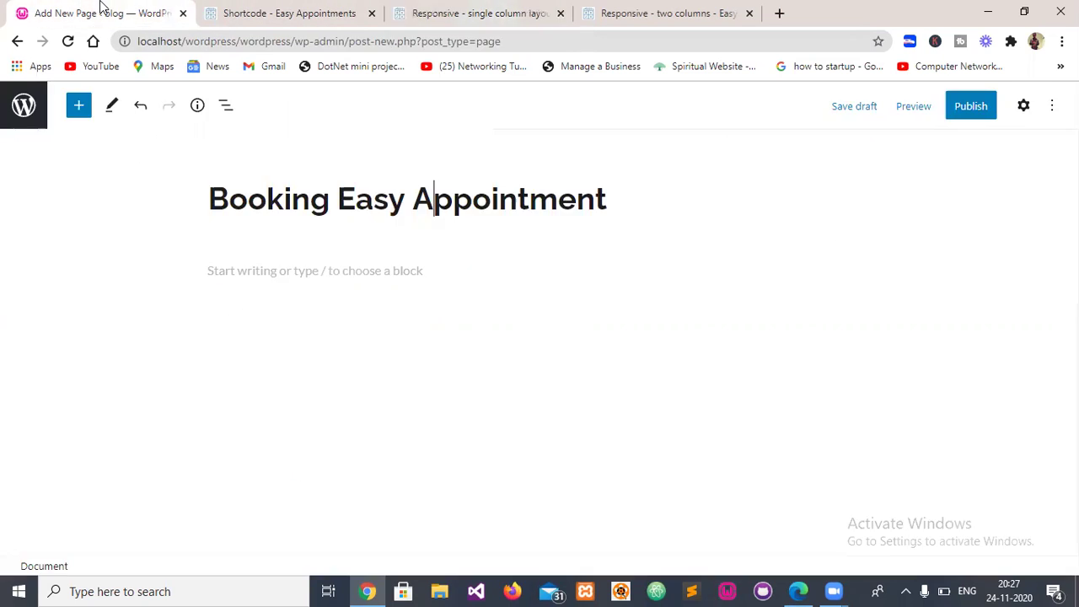
- Paste [ea_bootstrap scroll_off="true"] into the body, publish, and open the live page in a new tab
click(248, 272)
key(ctrl+v)
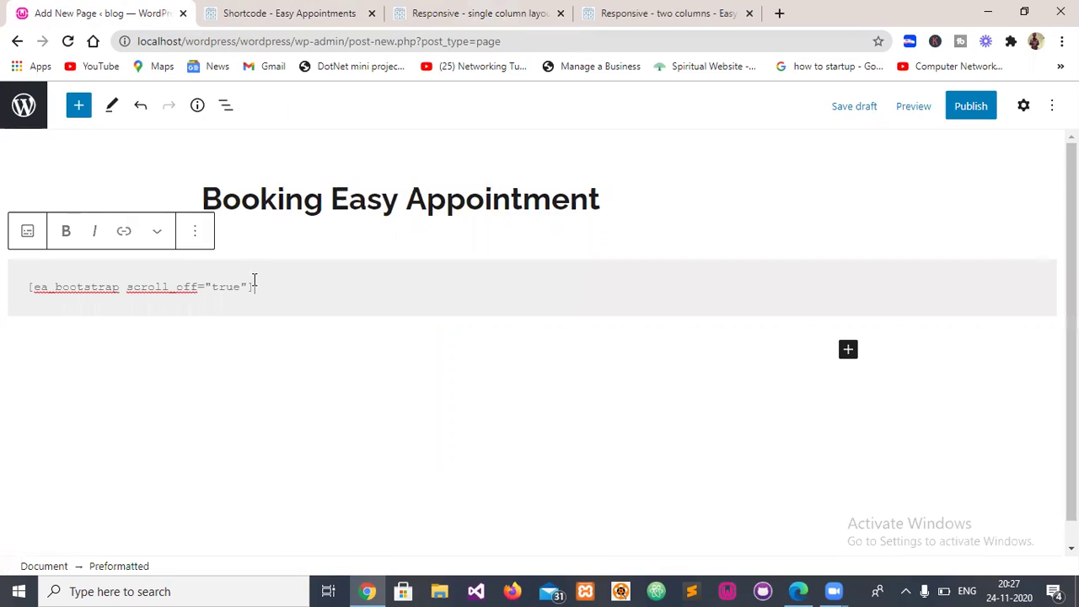
click(971, 107)
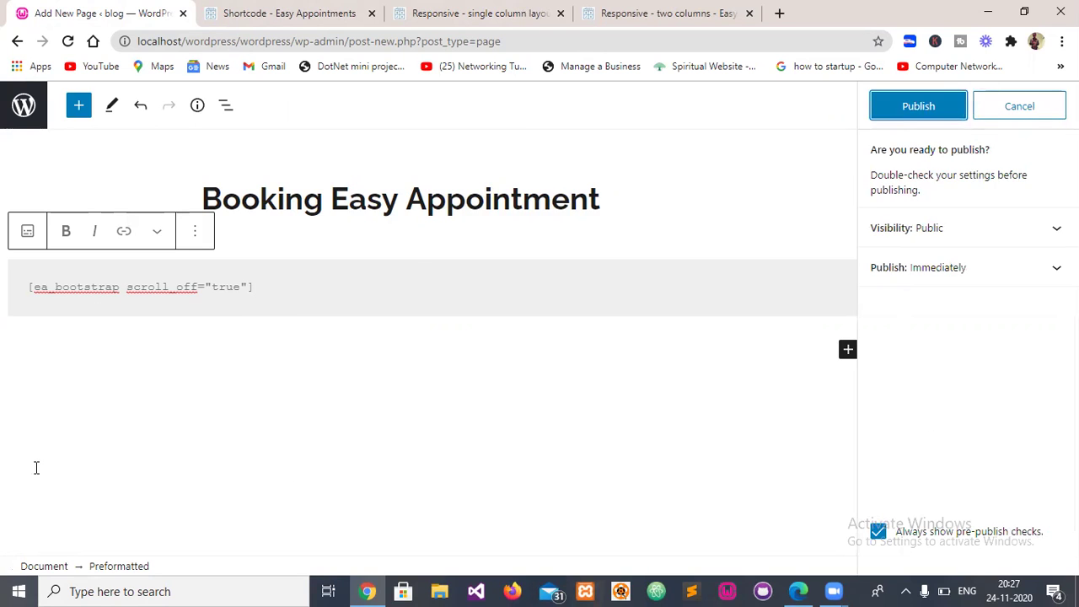
click(908, 112)
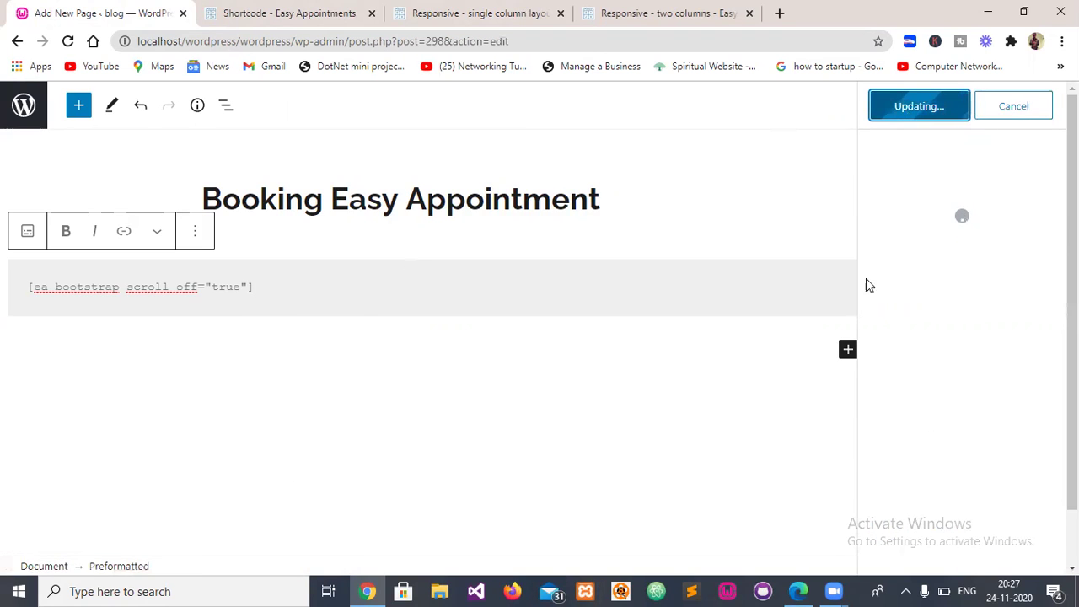
right_click(942, 282)
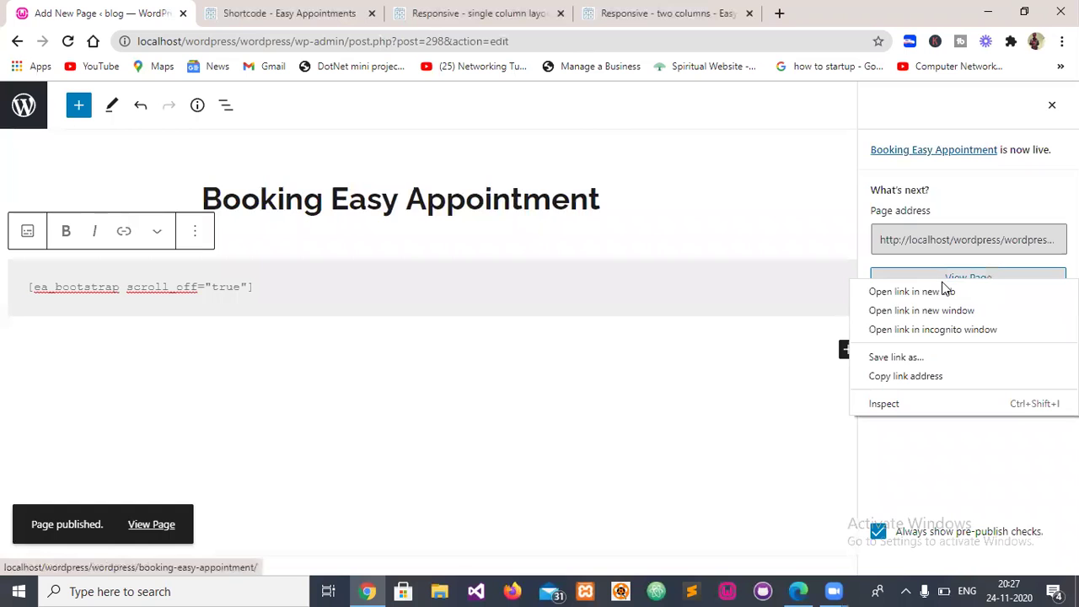
click(942, 292)
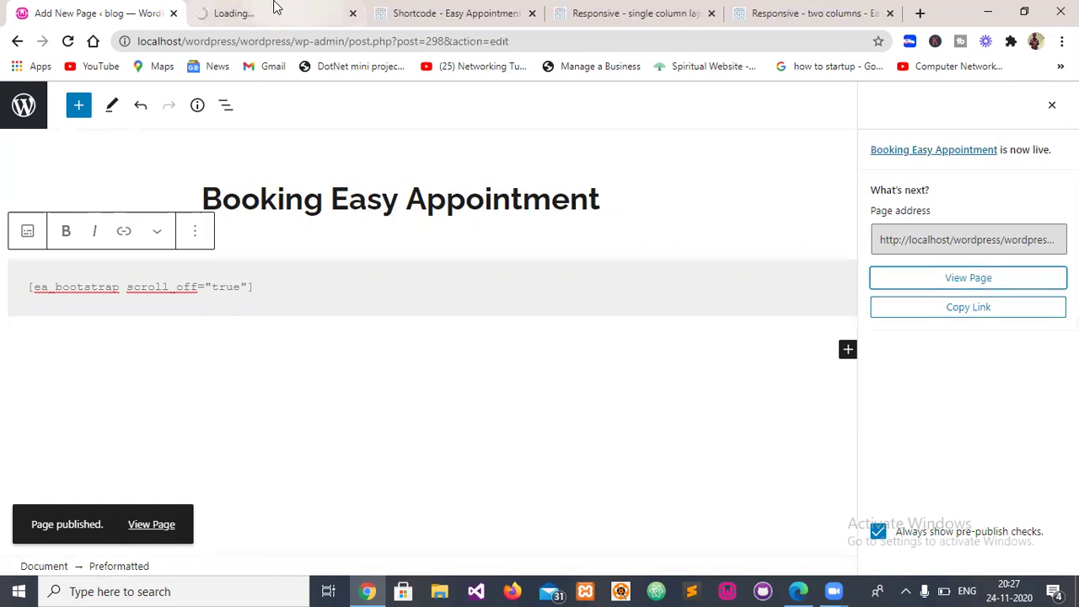
- Scroll through the live Booking Easy Appointment page to inspect the single-column calendar and form
click(272, 11)
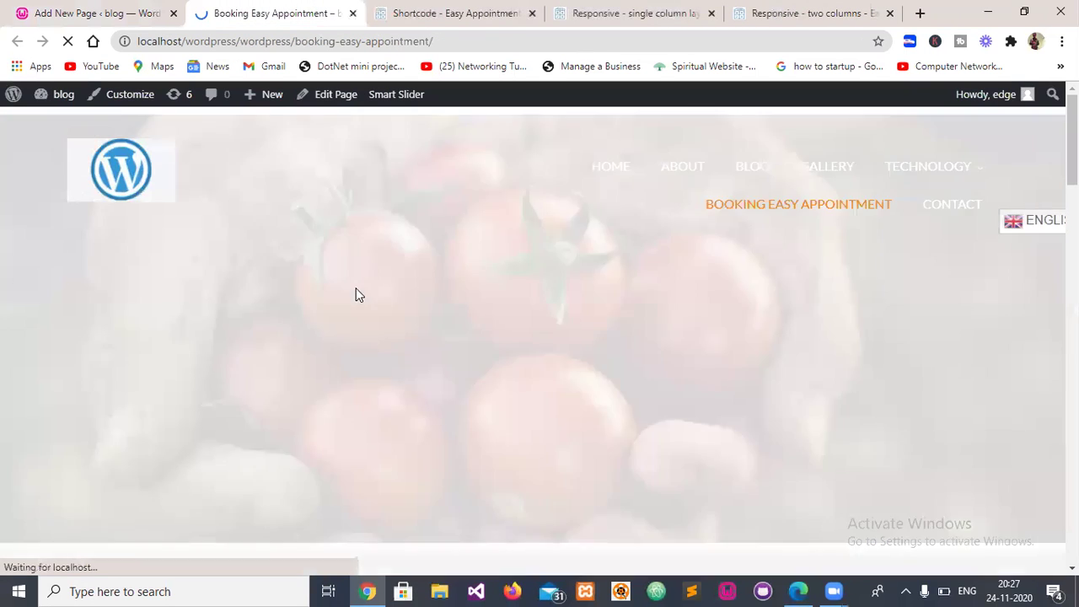
scroll(378, 290, down, 6)
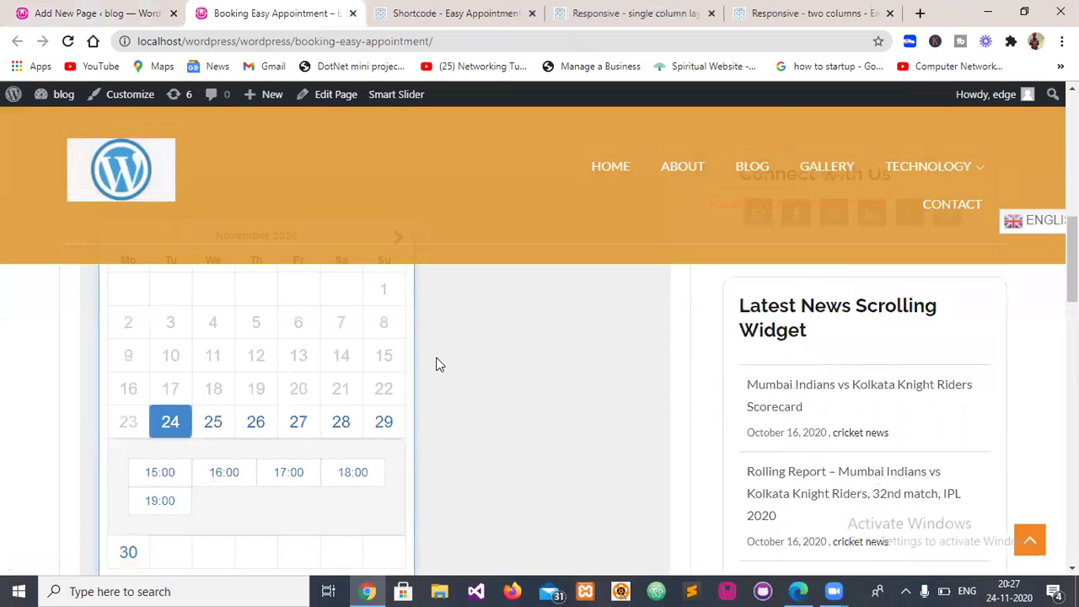
scroll(655, 380, down, 4)
scroll(737, 345, up, 3)
scroll(501, 358, up, 3)
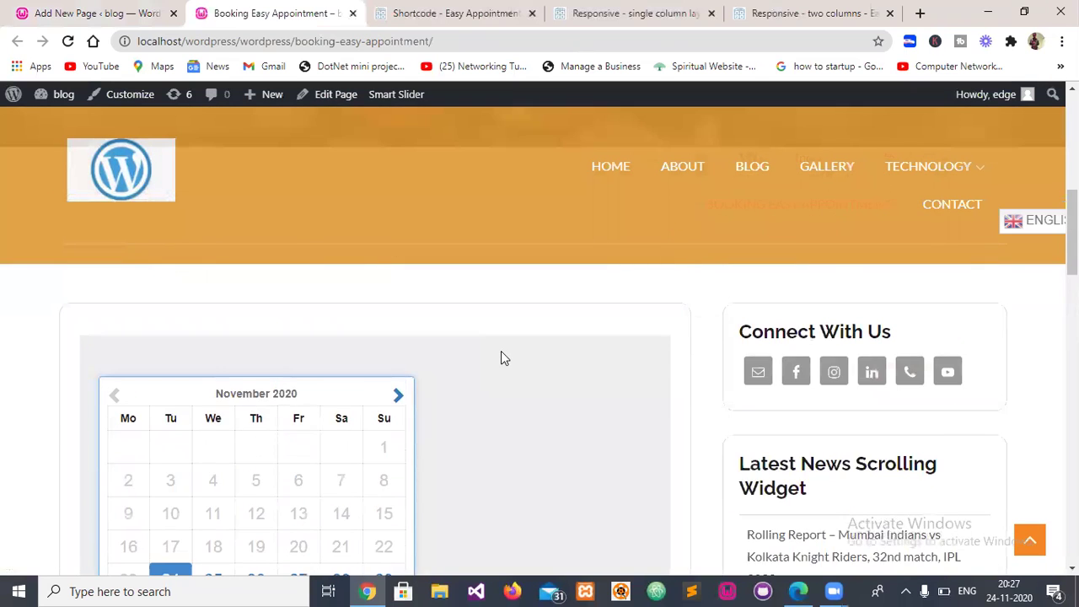
scroll(500, 359, down, 7)
scroll(346, 368, down, 3)
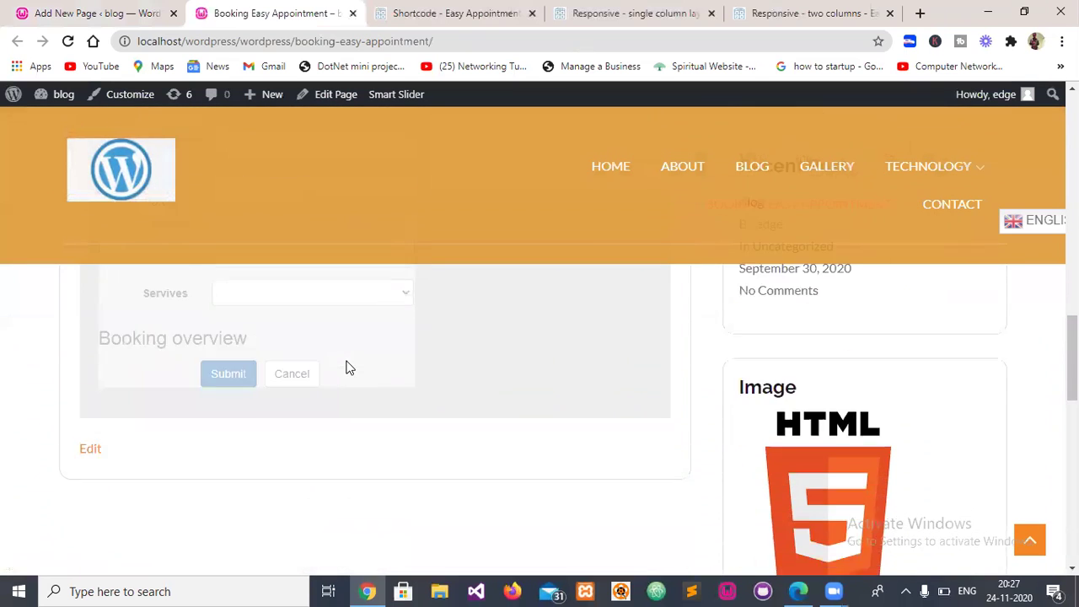
scroll(347, 366, up, 5)
scroll(353, 367, up, 2)
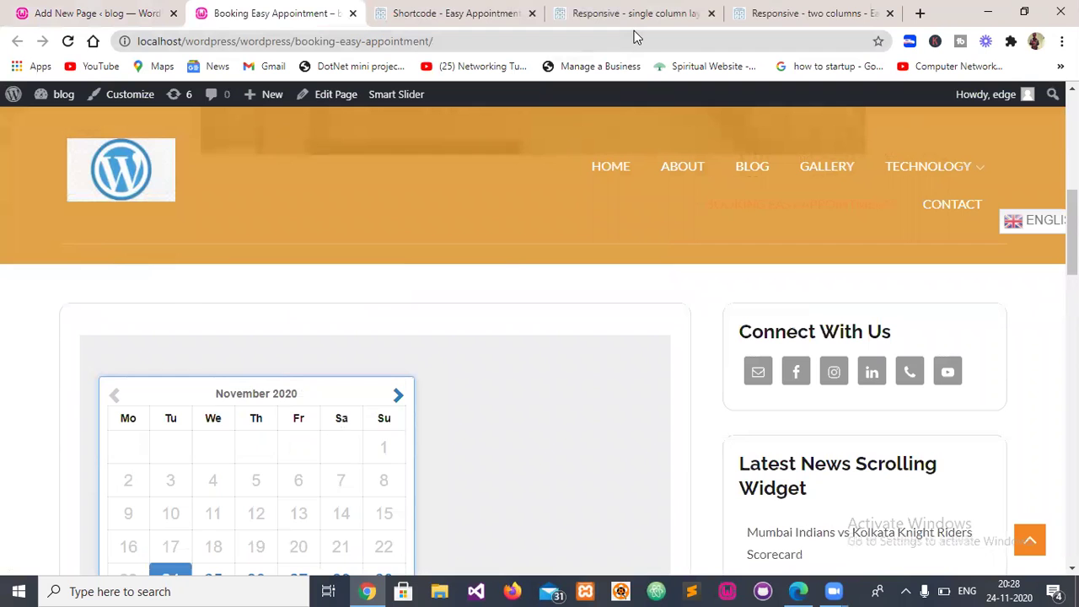
- Replace the shortcode with [ea_bootstrap width="800px" scroll_off="true" layout_cols="2"] and update the page
click(58, 9)
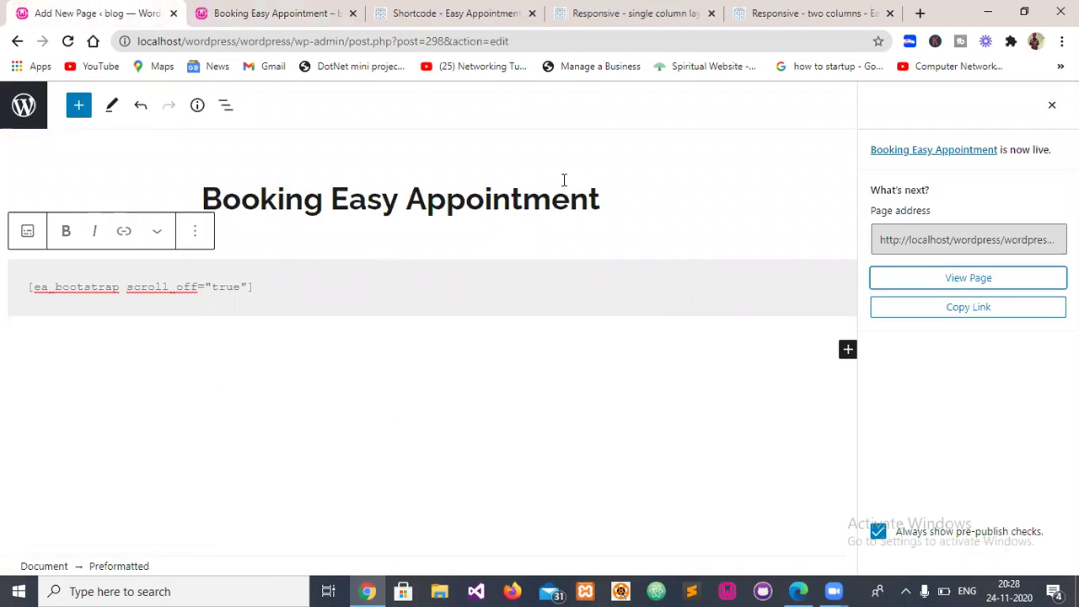
click(261, 10)
click(809, 13)
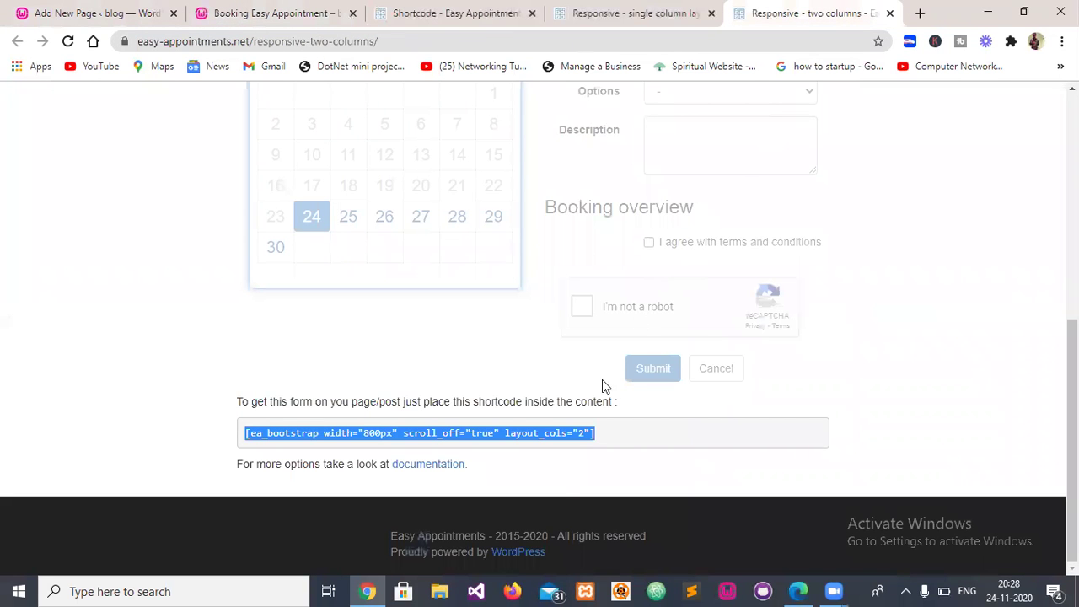
click(83, 10)
key(ctrl+a)
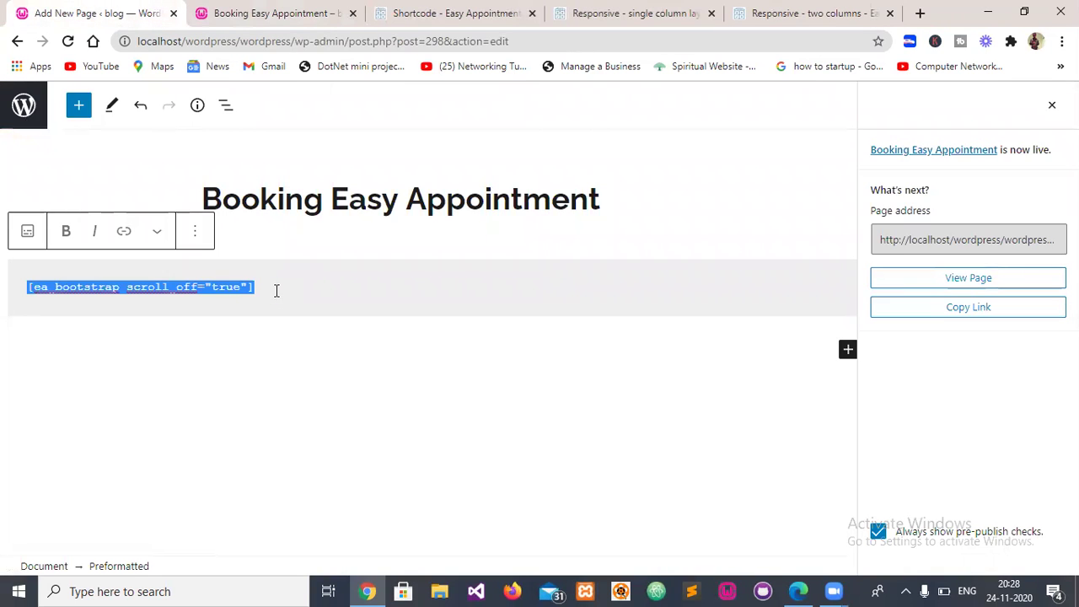
text([ea_bootstrap width="800px" scroll_off="true" layout_cols="2"])
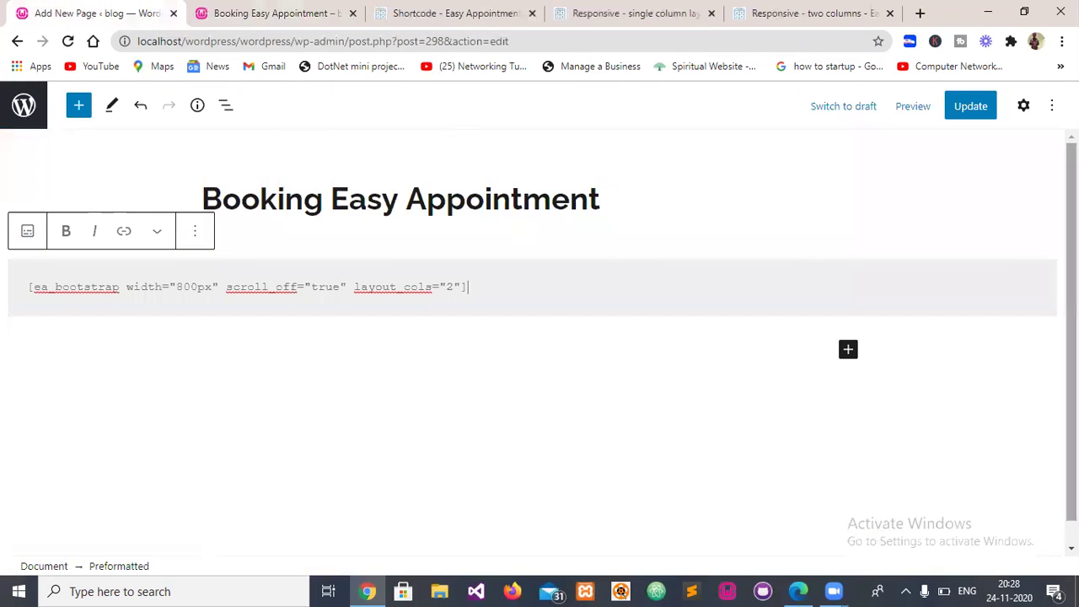
click(965, 108)
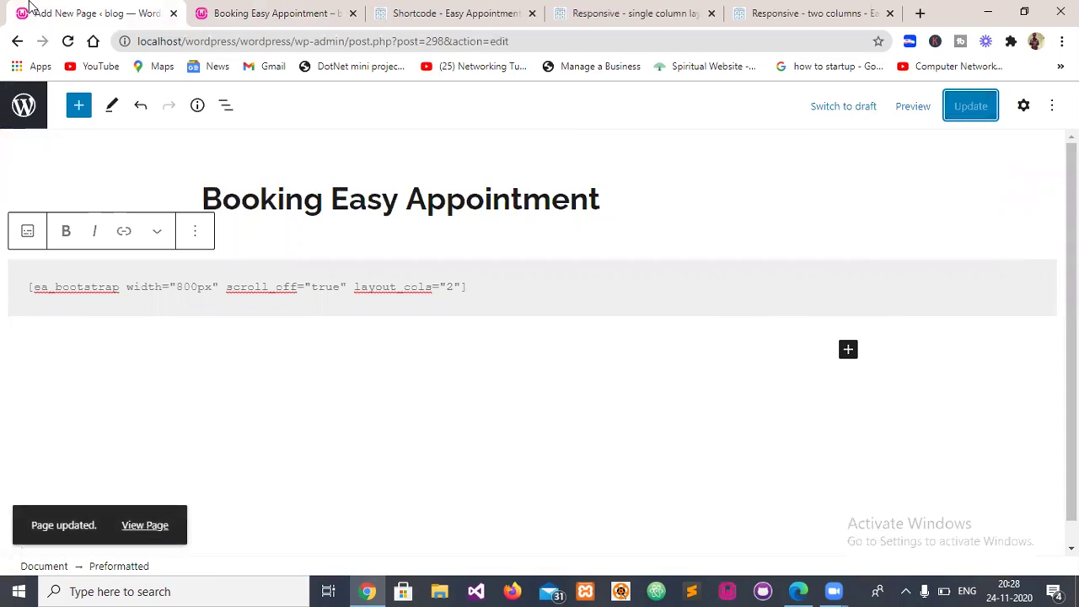
click(212, 9)
- Reload the live page, pick 24 November at 16:00, and clear the e-mail, name, phone and description fields
key(F5)
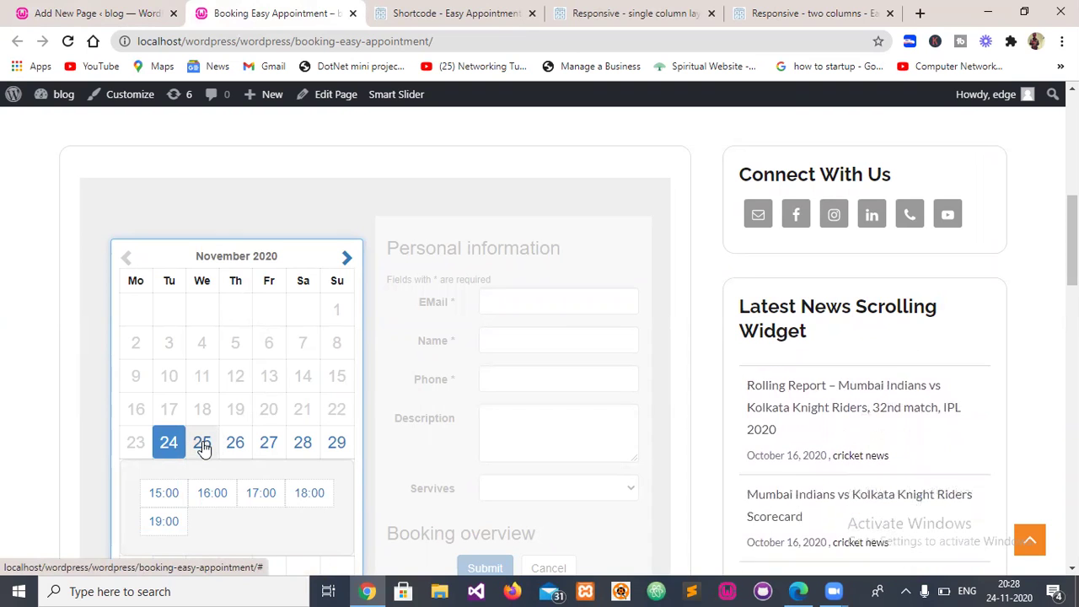
click(213, 493)
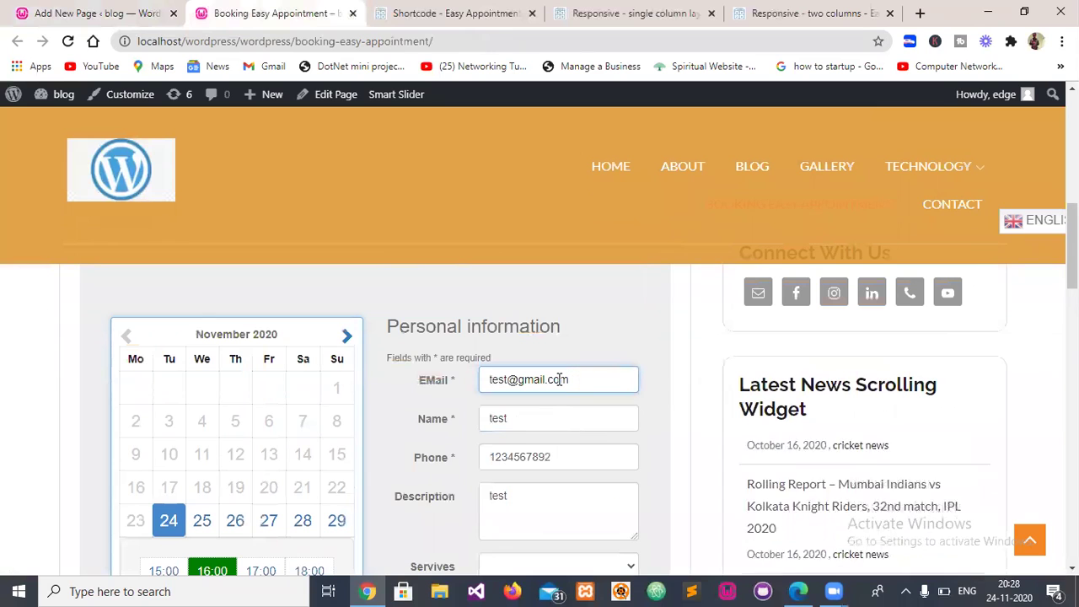
triple_click(560, 380)
key(BackSpace)
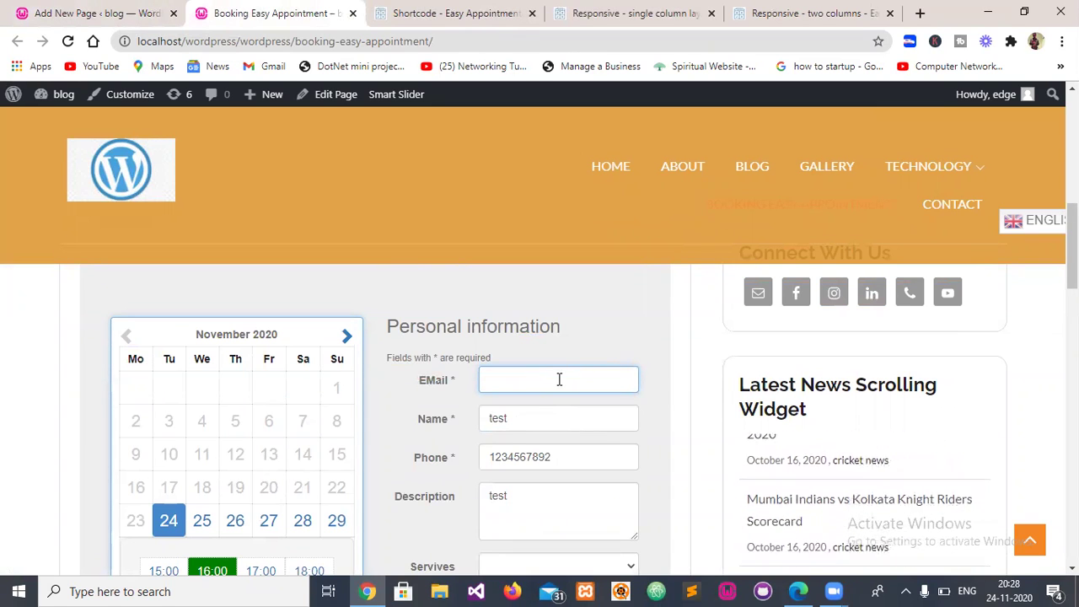
key(Tab)
key(BackSpace)
key(Tab)
key(BackSpace)
key(Tab)
key(ctrl+a)
key(BackSpace)
key(Tab)
- Check the Booking overview showing 10.00$ for November 24, 2020 at 4:00 pm
click(557, 379)
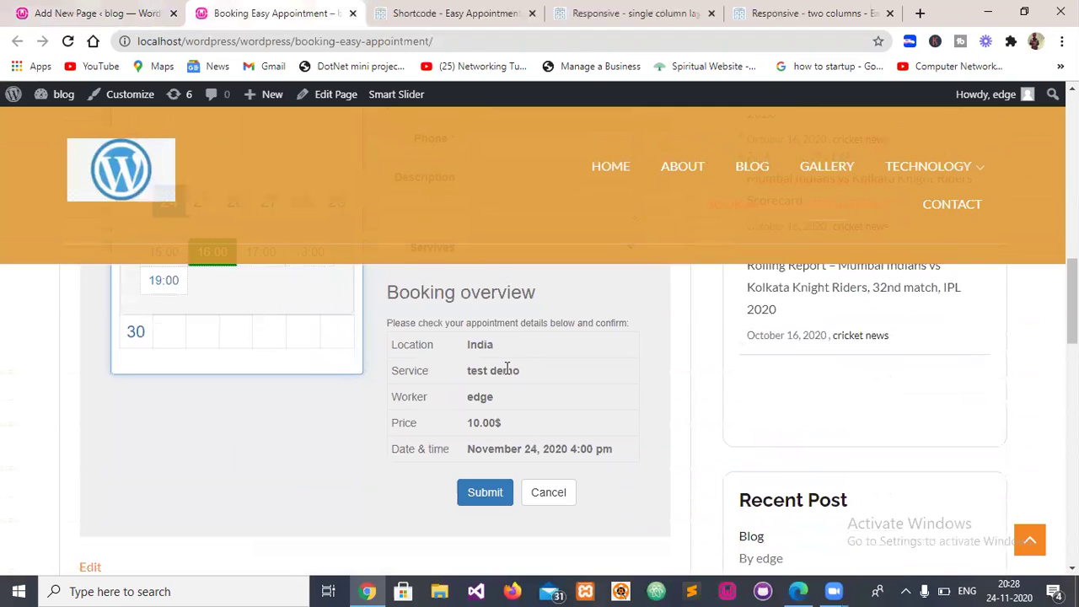
drag(484, 425, 465, 429)
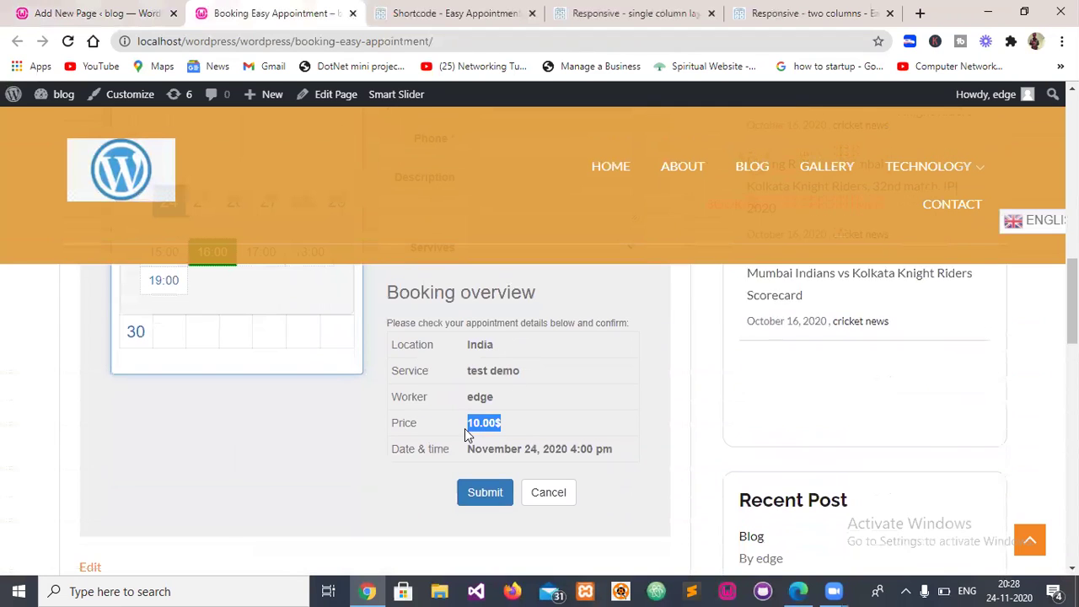
scroll(490, 433, up, 4)
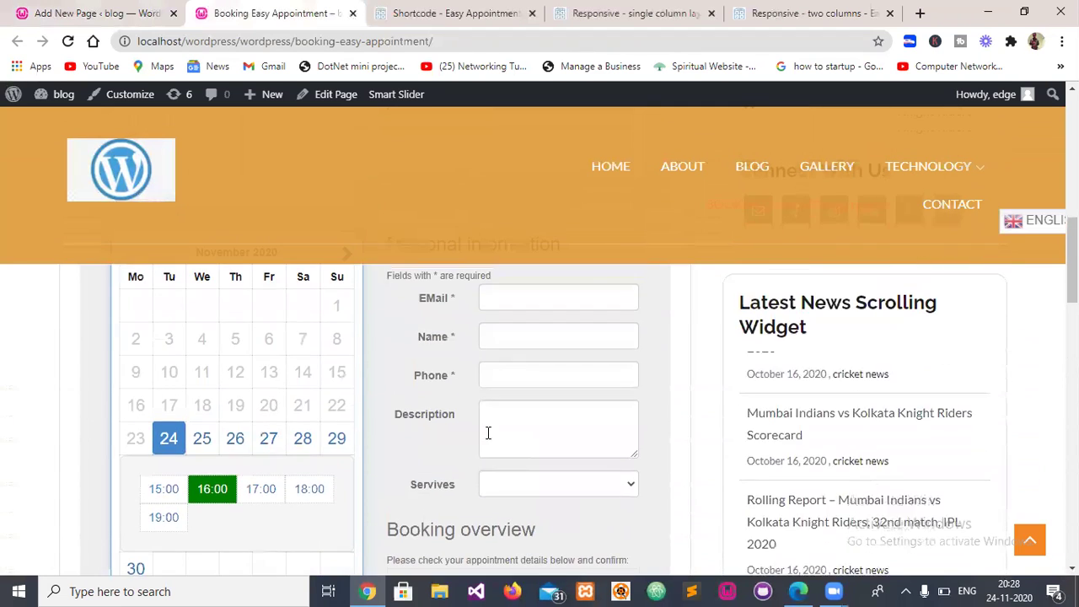
- Enter the customer's e-mail, name and phone number in the booking form
click(517, 376)
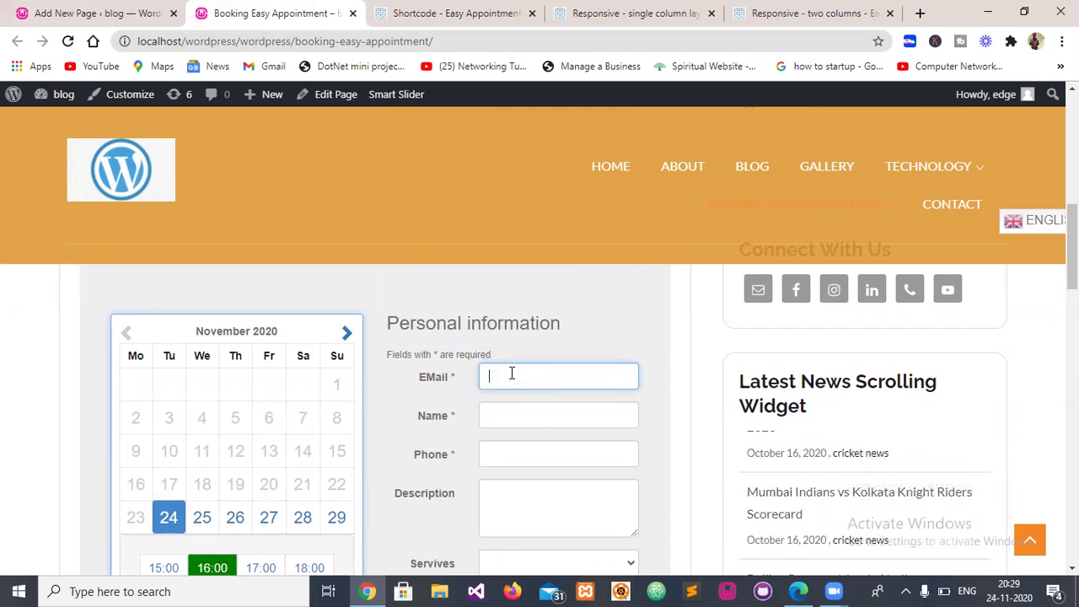
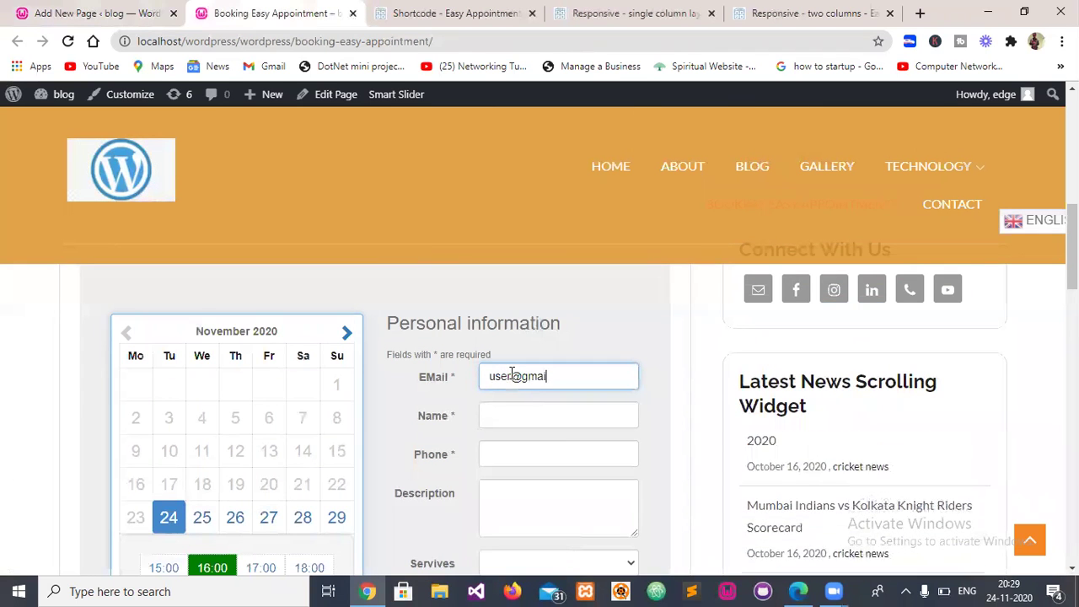
key(Tab)
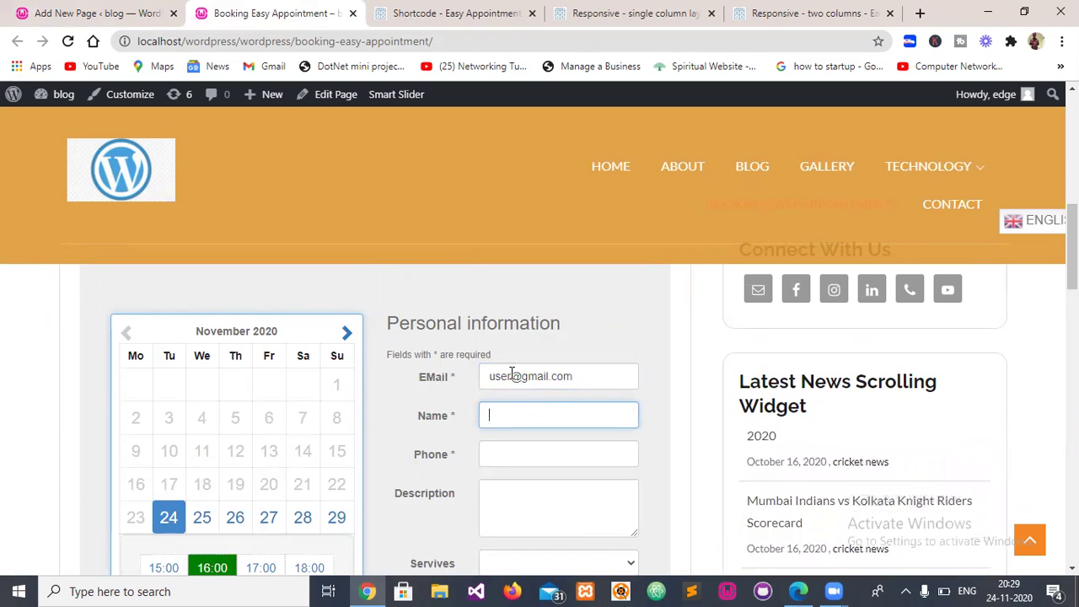
text(Pawan)
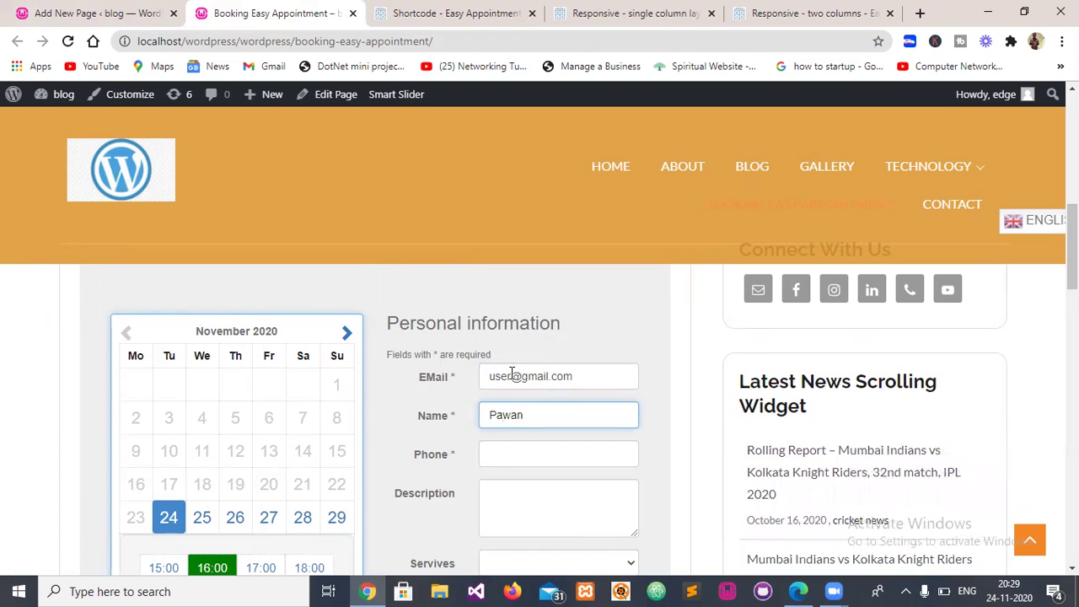
key(Tab)
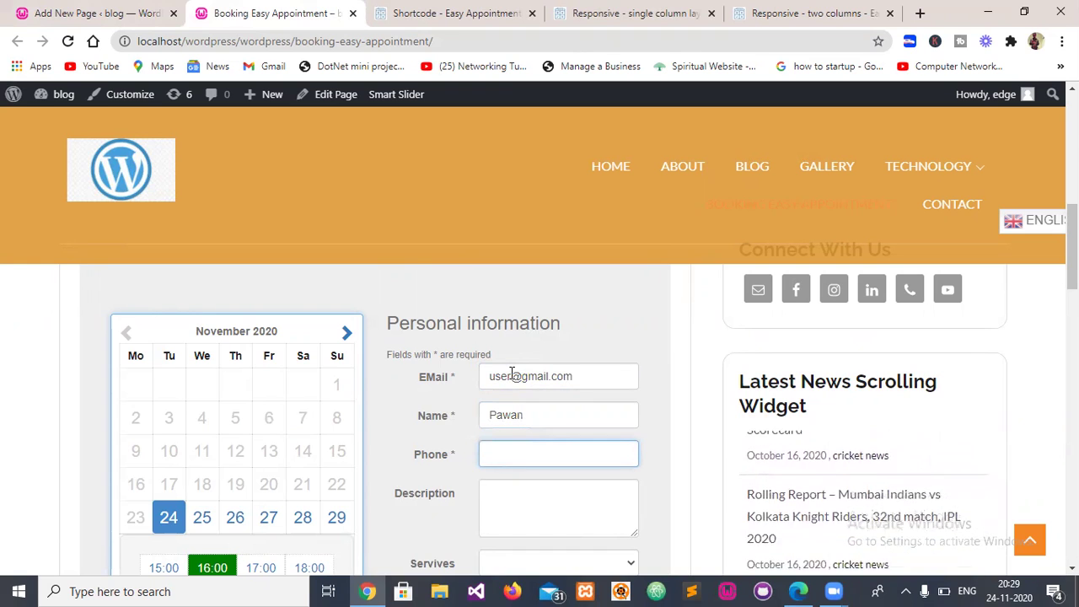
text(0)
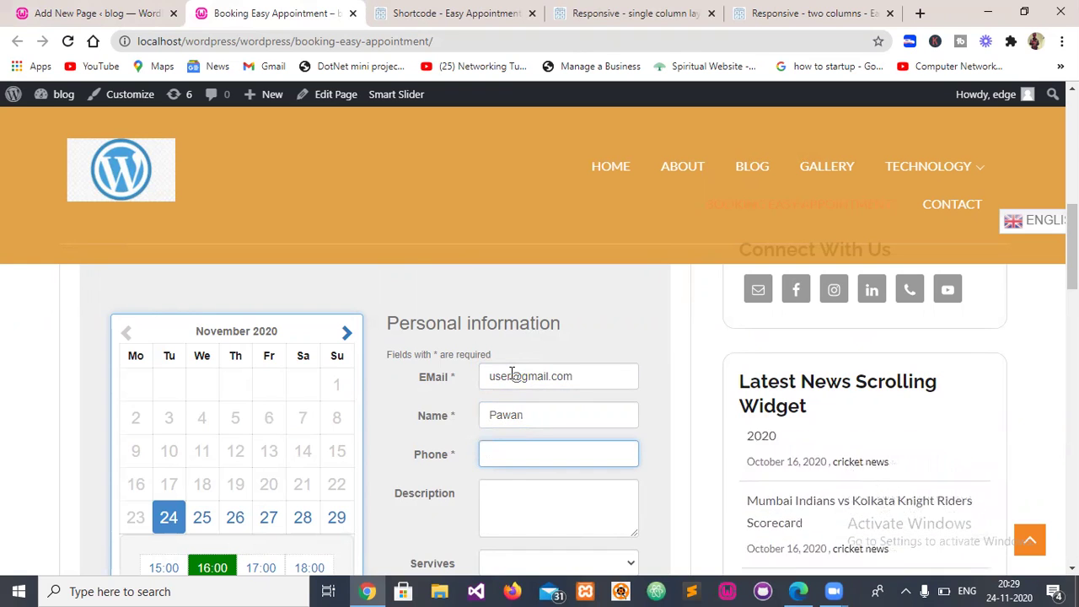
text(0000000)
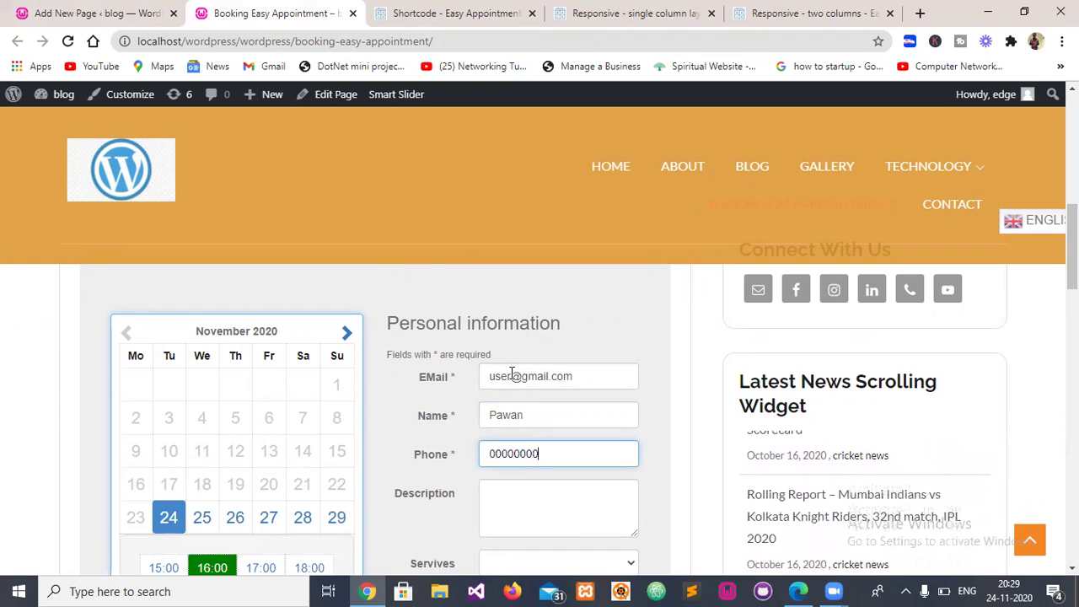
key(Tab)
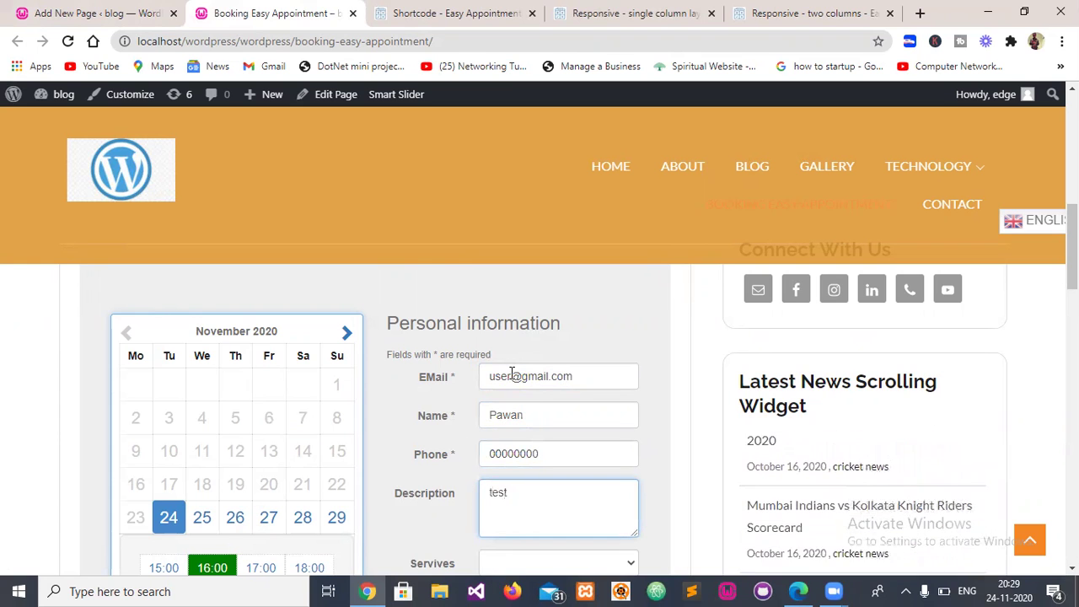
- Check the Servives dropdown and leave it without a selection
scroll(403, 419, down, 3)
click(518, 319)
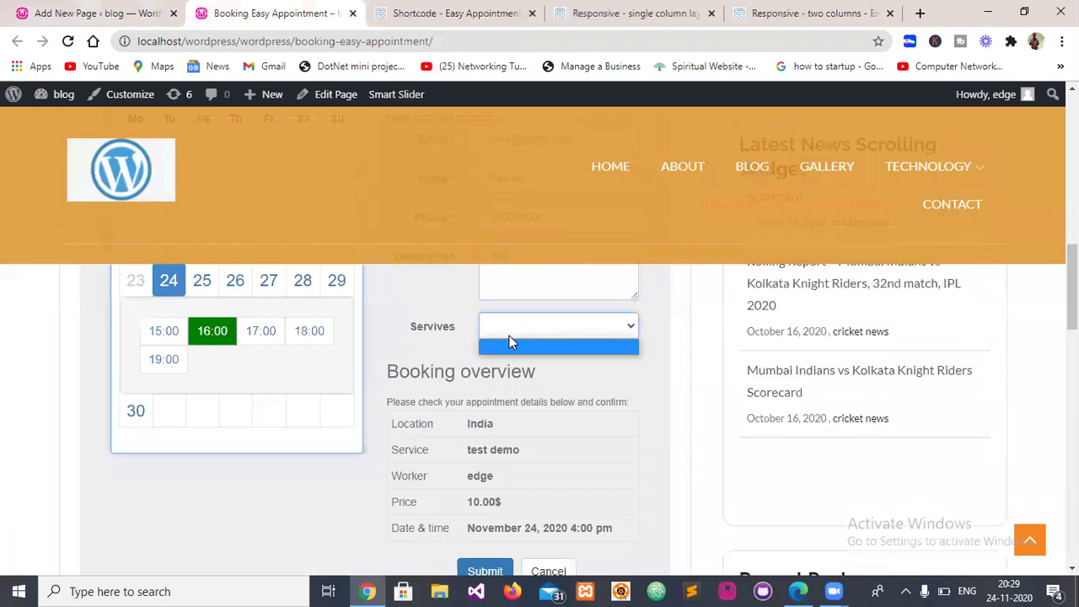
drag(476, 342, 493, 332)
click(495, 332)
click(447, 334)
scroll(456, 341, down, 1)
- Submit the test booking and confirm the Done message appears
click(471, 492)
scroll(472, 494, down, 4)
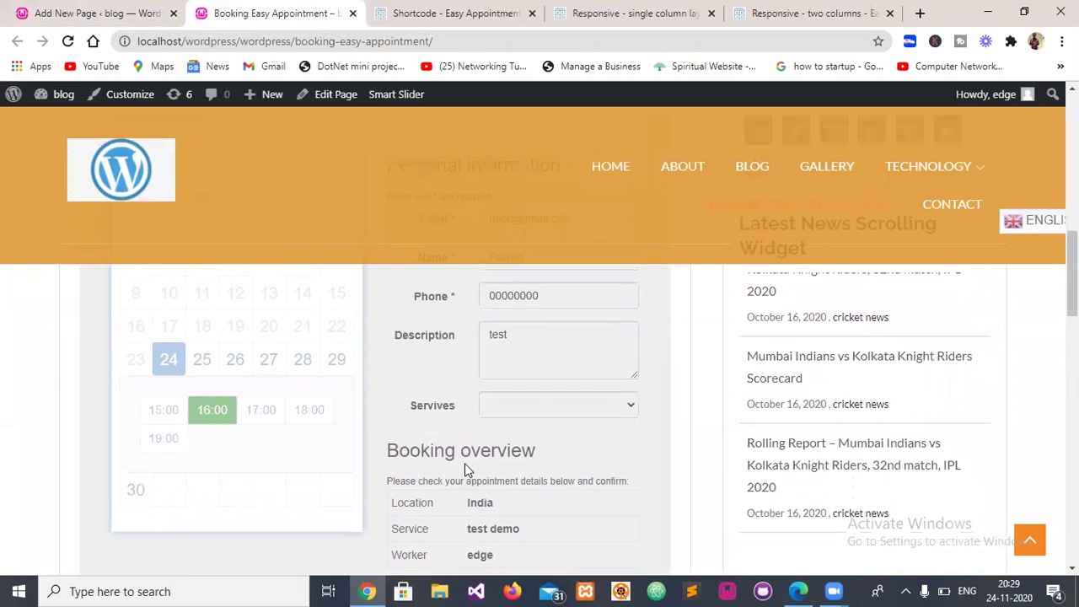
drag(434, 361, 376, 357)
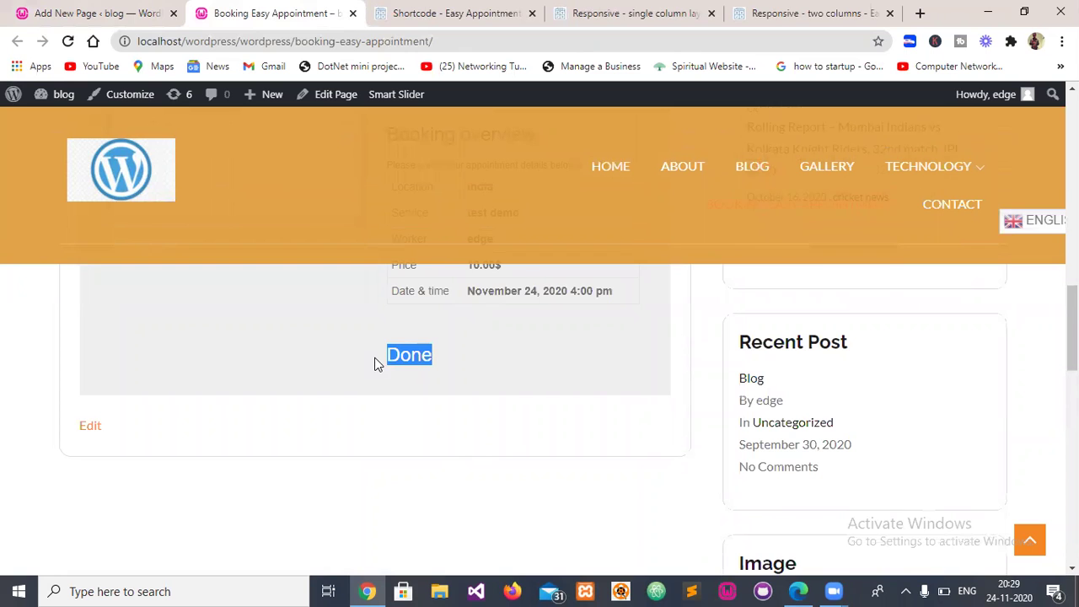
click(376, 358)
scroll(376, 361, up, 2)
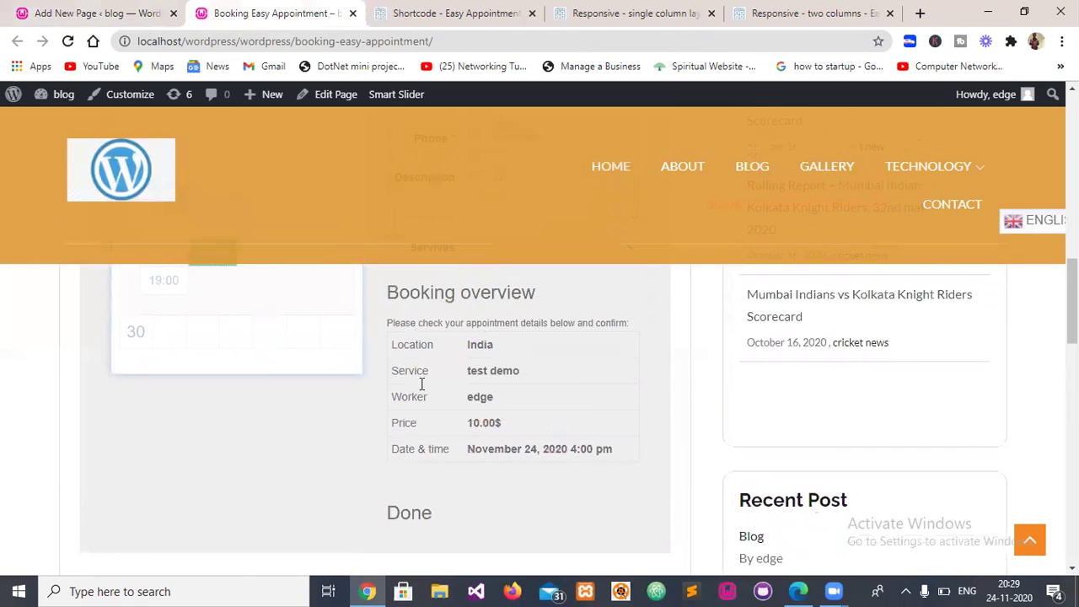
scroll(422, 381, up, 2)
scroll(419, 388, down, 3)
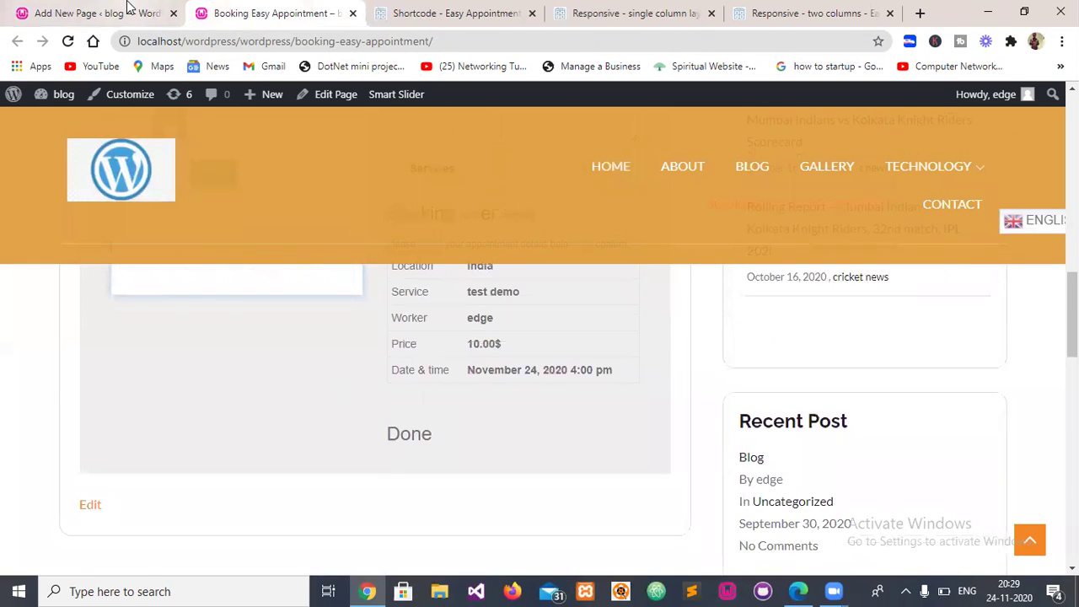
- Compare the page editor with the live booking page
click(127, 8)
click(247, 7)
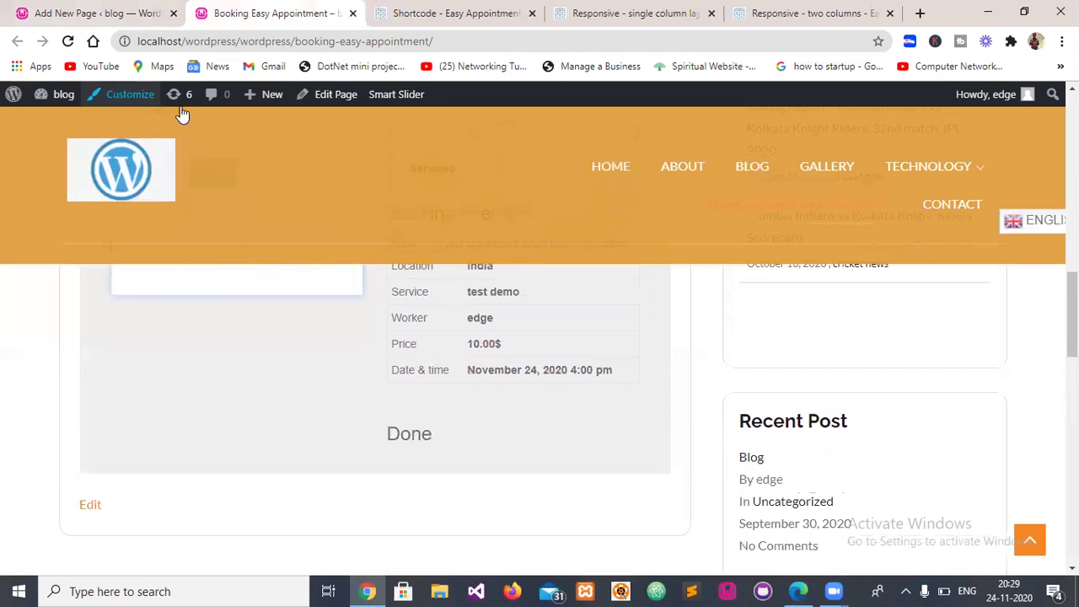
click(67, 13)
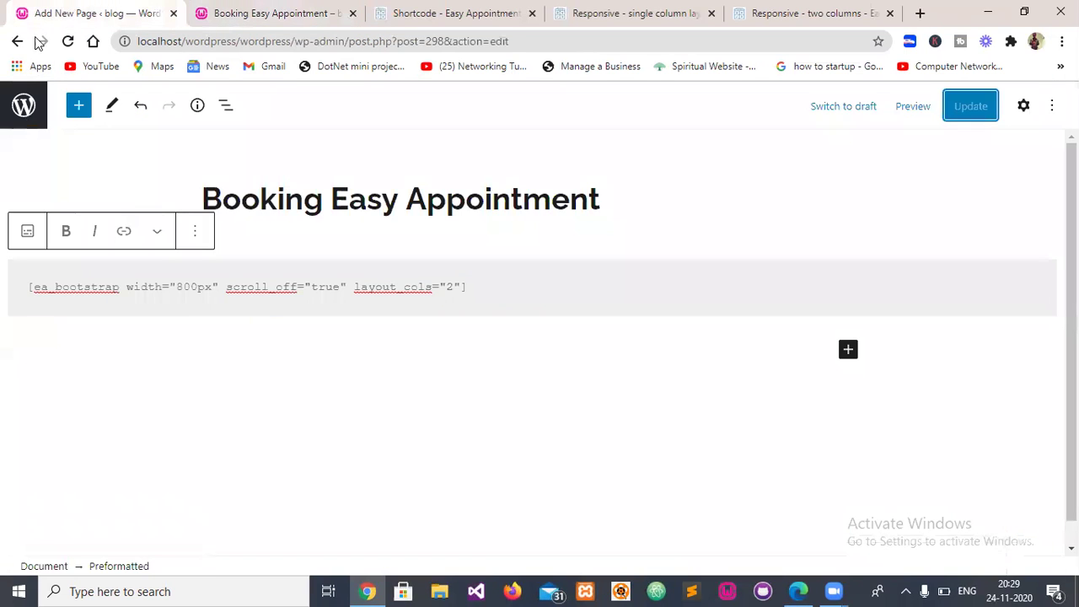
click(200, 8)
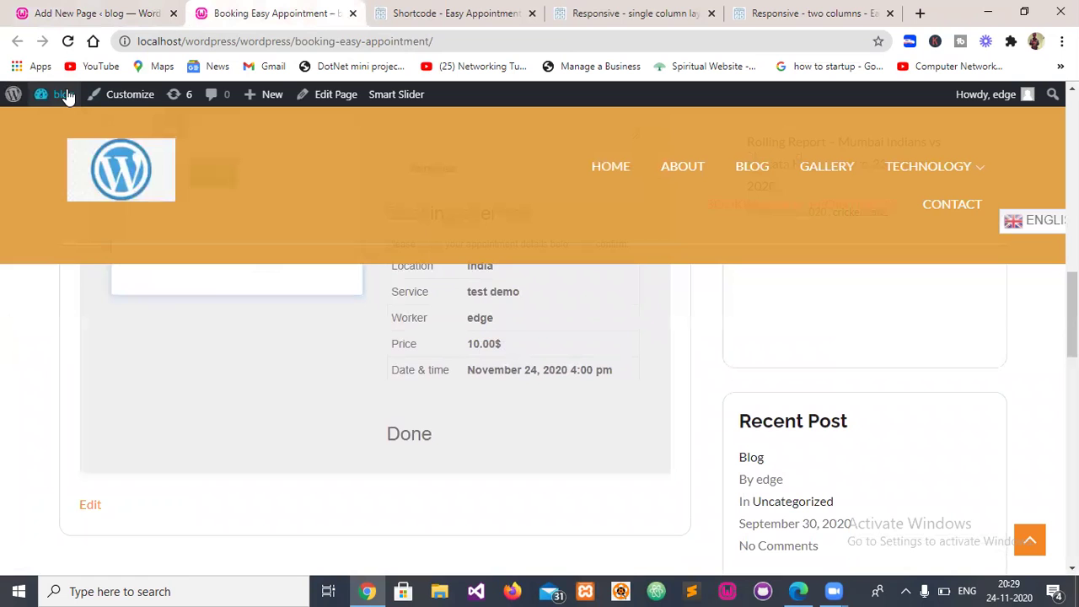
- Open the Dashboard in a new tab and go to the Easy Appointments Appointments list
mouse_move(41, 94)
right_click(57, 123)
click(77, 131)
click(349, 10)
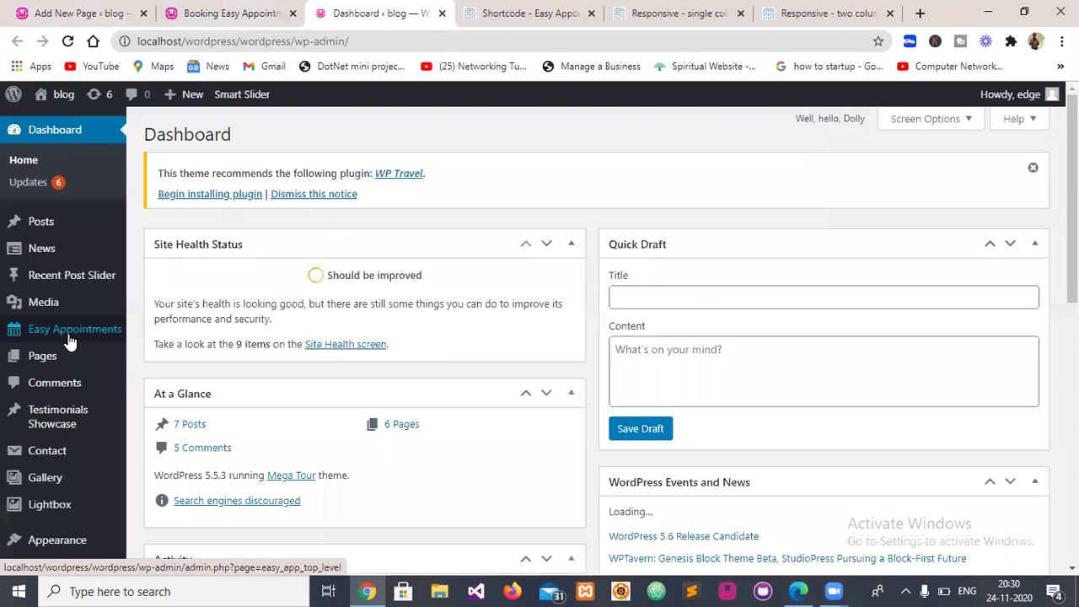
mouse_move(67, 340)
click(169, 337)
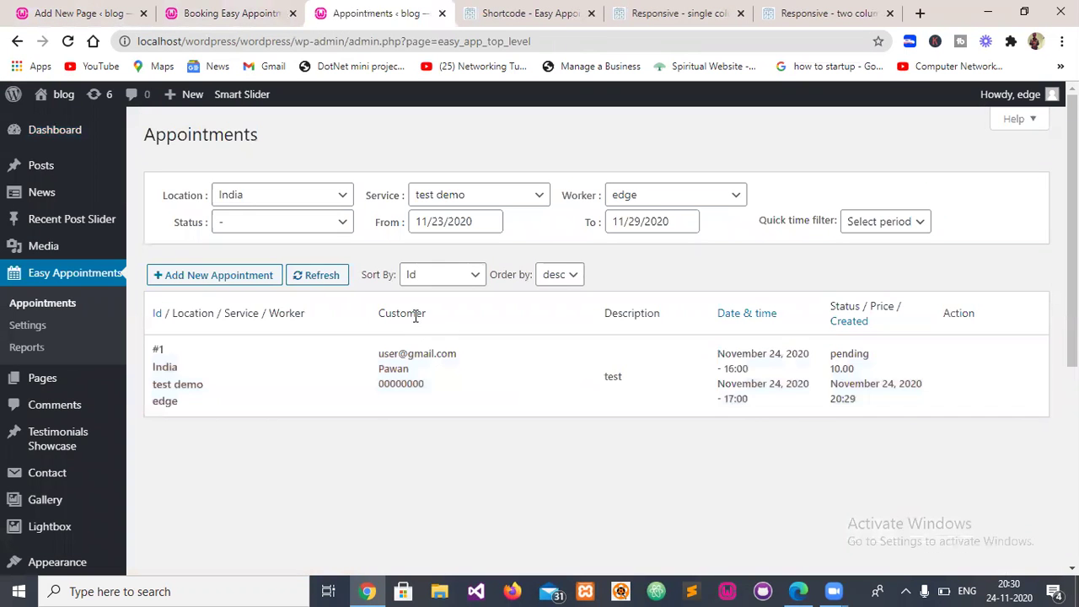
- Review booking #1 for November 24, 2020 at 16:00, then edit and save it
double_click(414, 315)
drag(376, 360, 374, 395)
click(374, 395)
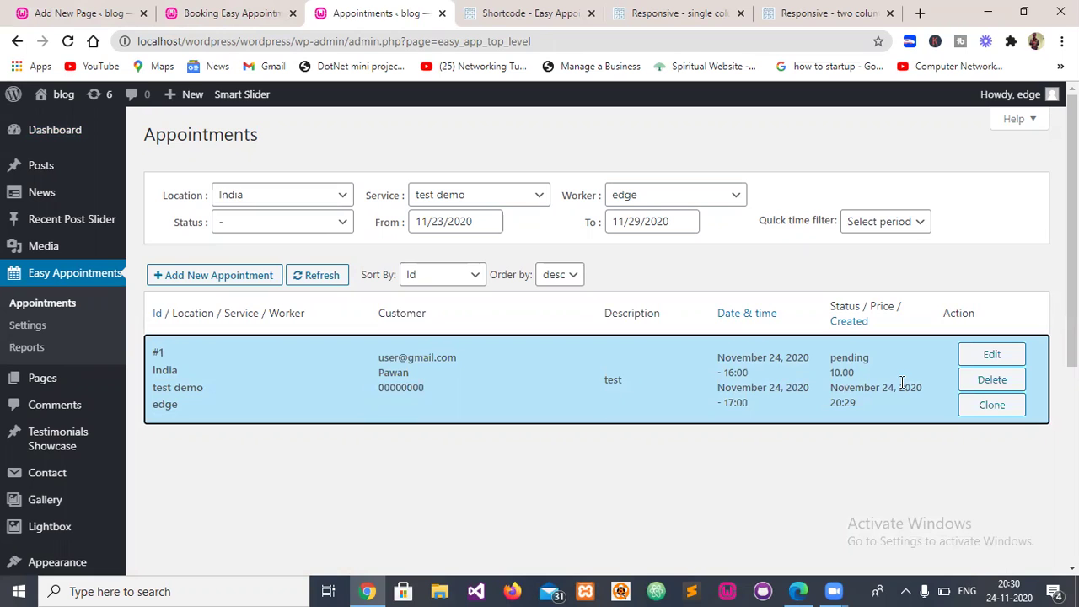
click(991, 355)
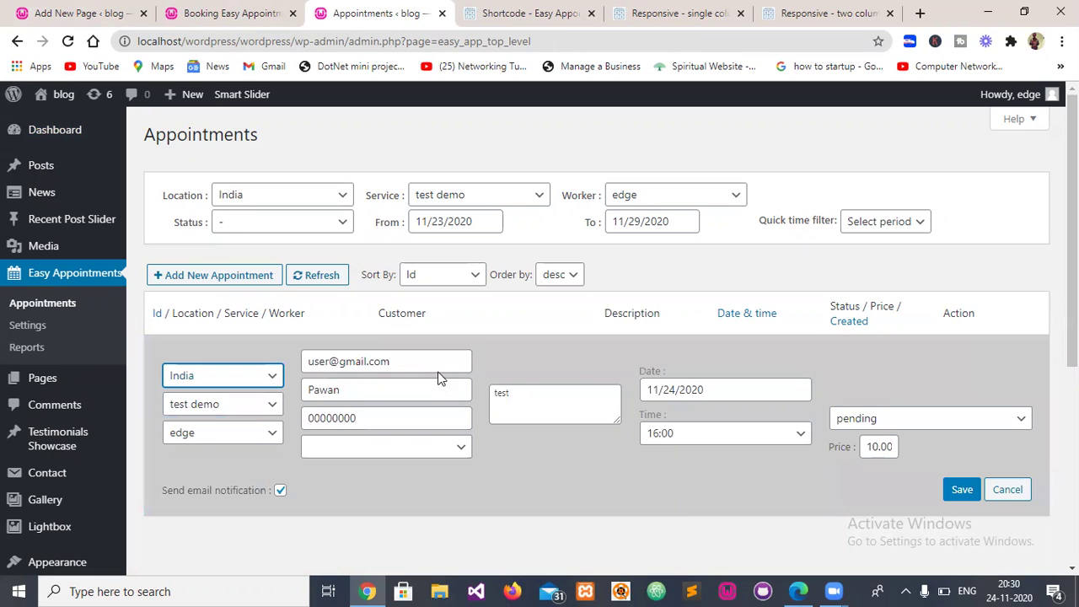
click(398, 450)
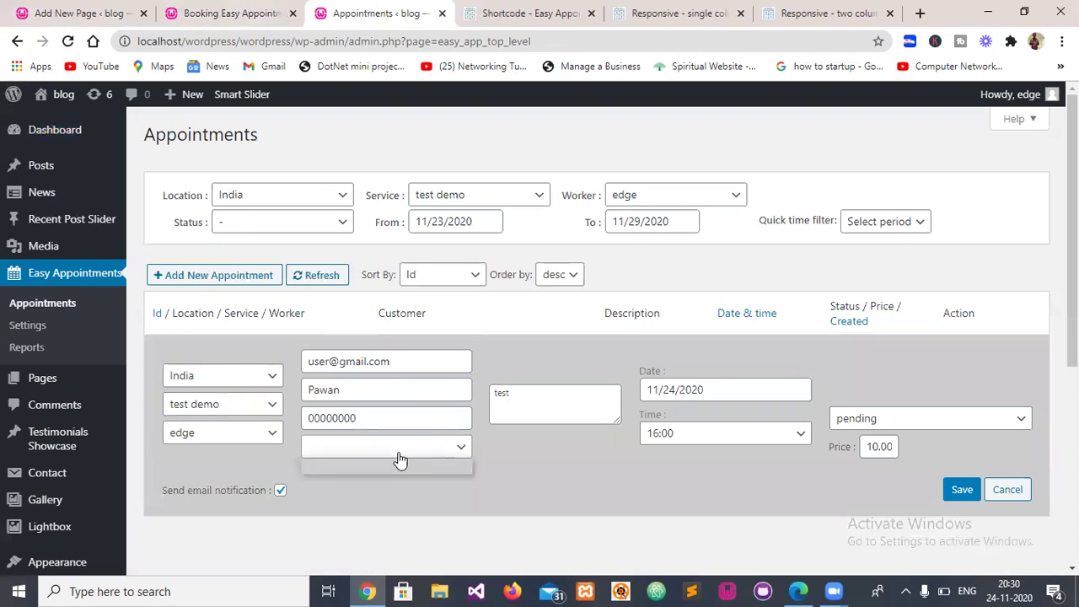
click(556, 462)
click(960, 489)
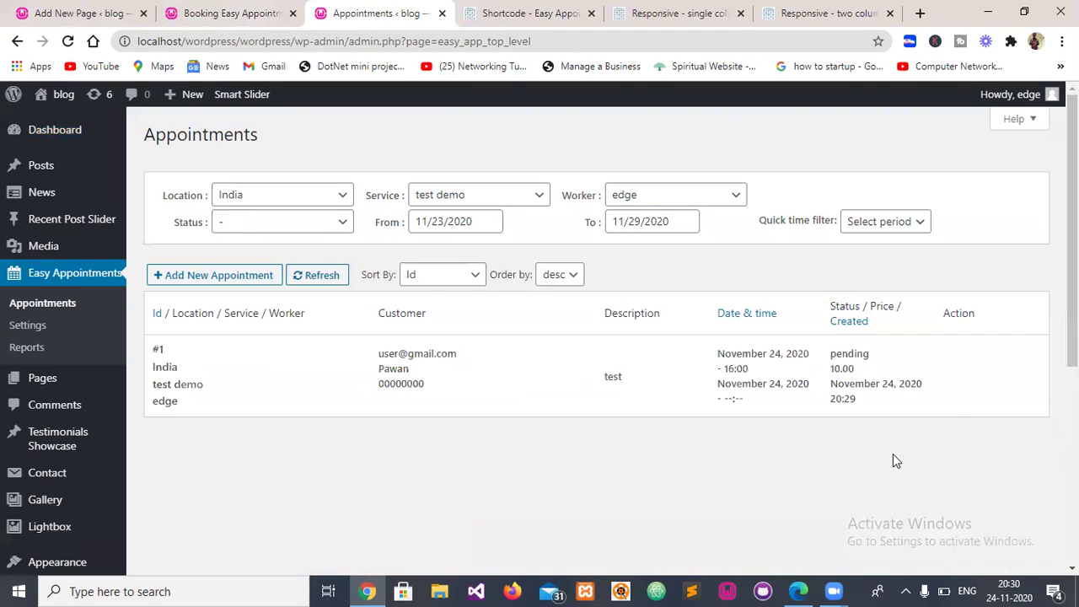
mouse_move(673, 407)
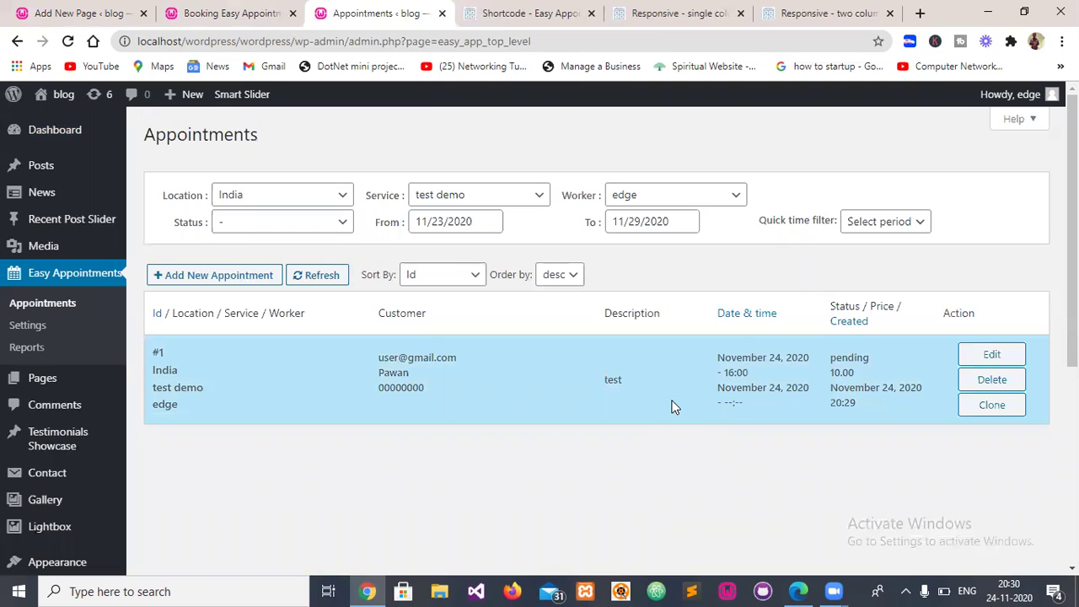